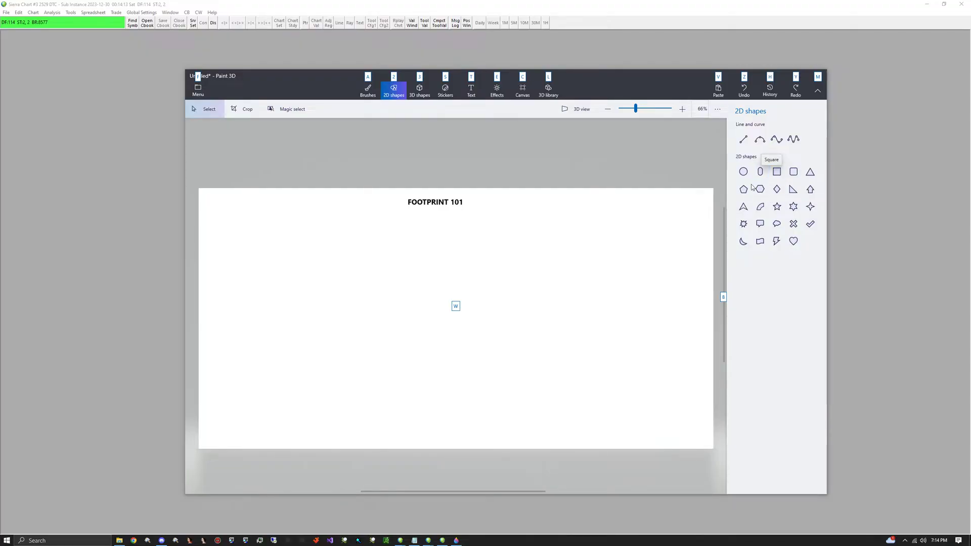
# Draw three tall, narrow, unfilled rectangles side by side below the FOOTPRINT 101 title.
pyautogui.click(777, 172)
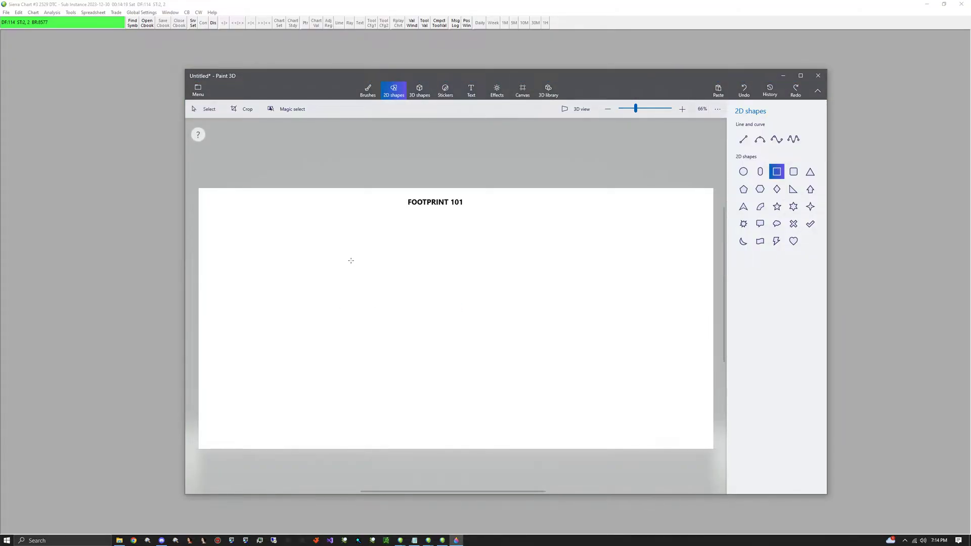
pyautogui.moveTo(360, 252); pyautogui.dragTo(383, 345)
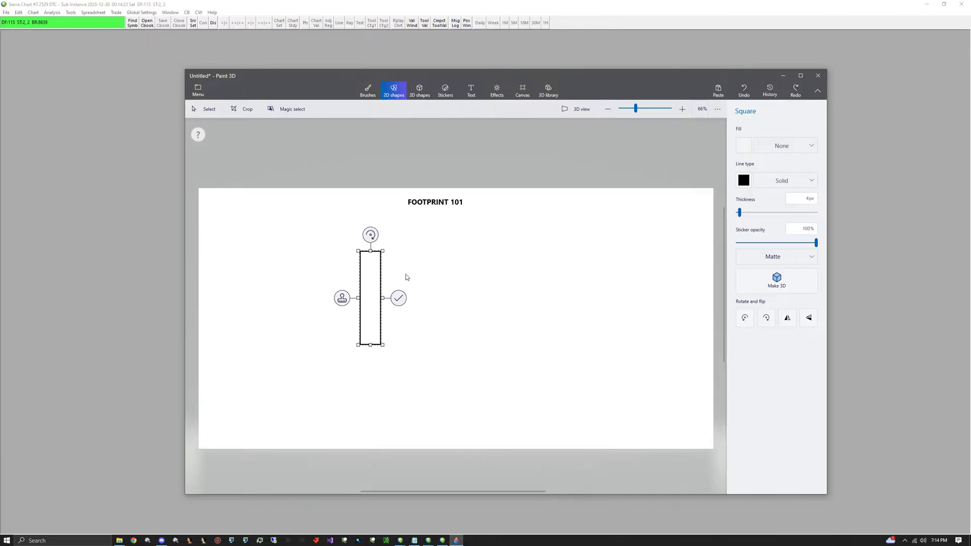
pyautogui.click(398, 299)
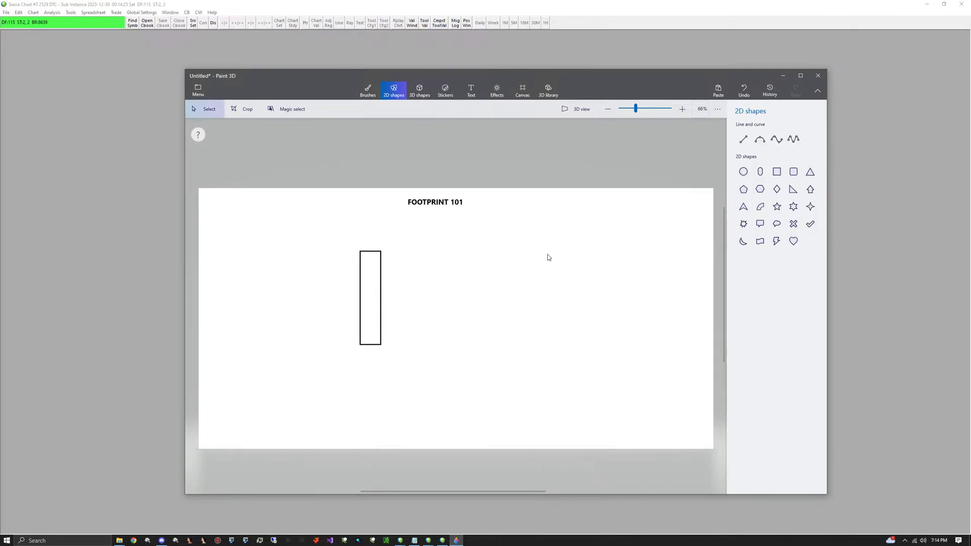
pyautogui.click(779, 173)
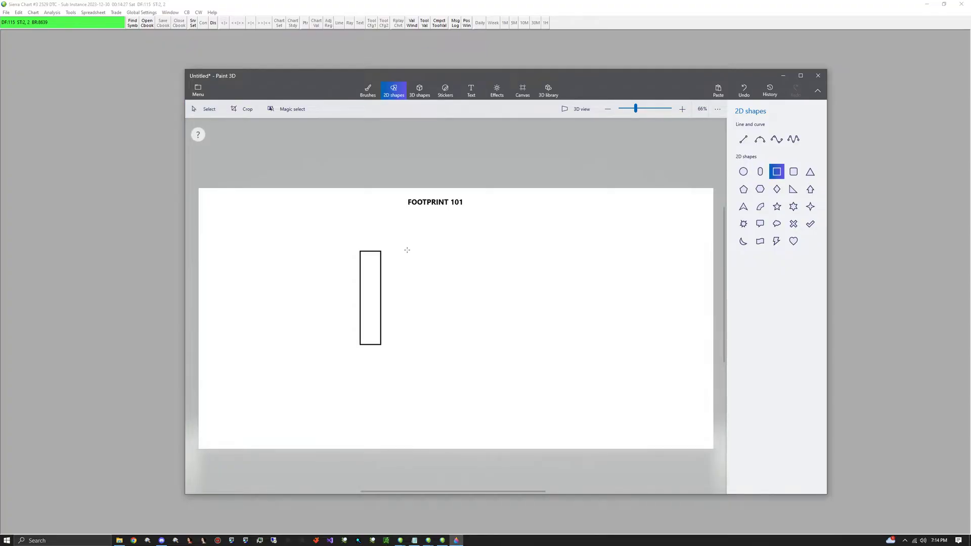
pyautogui.moveTo(401, 250); pyautogui.dragTo(421, 346)
pyautogui.click(584, 300)
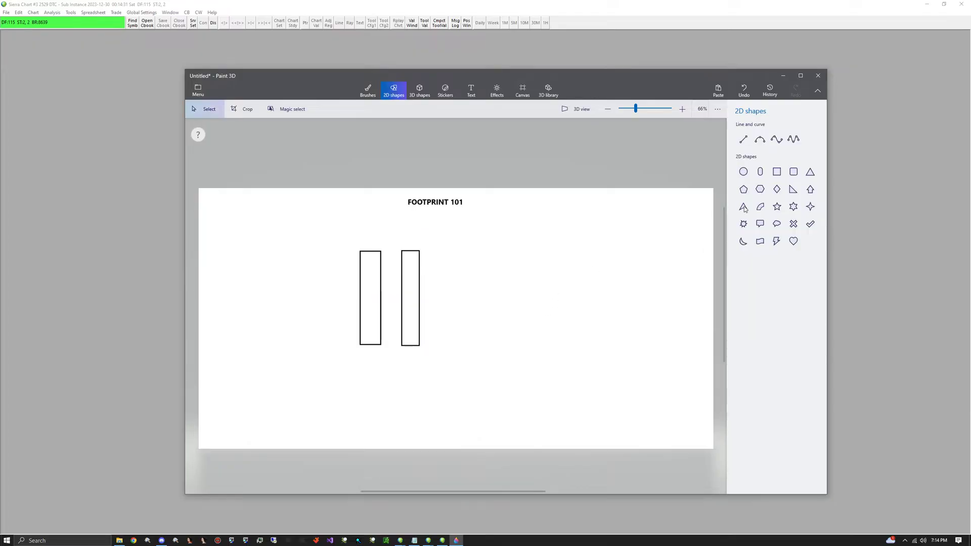
pyautogui.click(779, 173)
pyautogui.moveTo(450, 250); pyautogui.dragTo(472, 348)
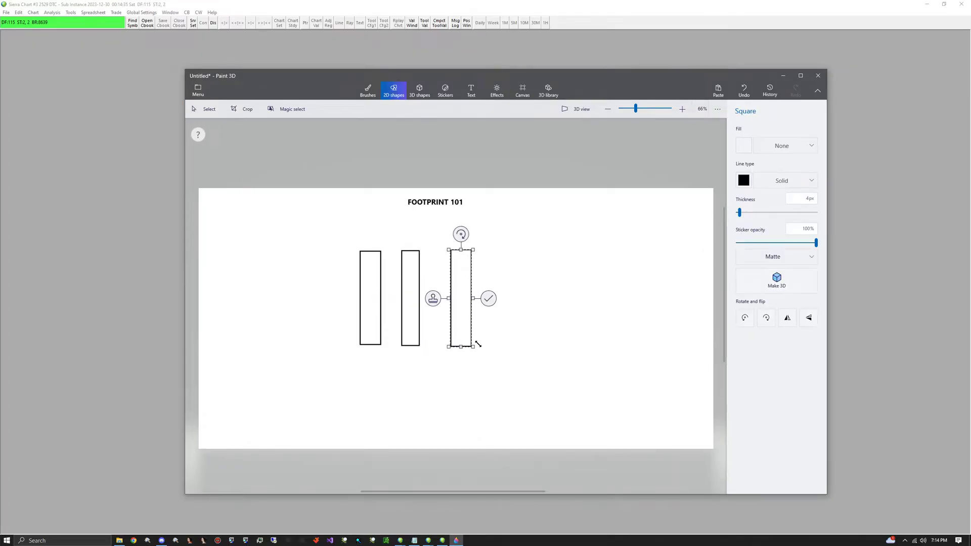
pyautogui.click(540, 254)
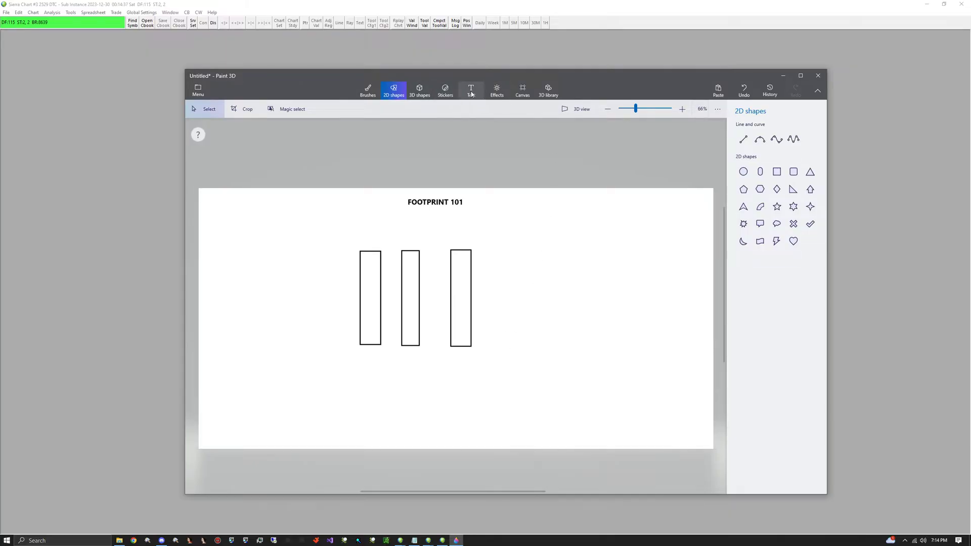
# Draw a blue marker arrow pointing right from the third rectangle, and a wider unfilled rectangle beyond the arrowhead.
pyautogui.click(368, 91)
pyautogui.moveTo(483, 289)
pyautogui.mouseDown()
pyautogui.moveTo(572, 293)
pyautogui.moveTo(573, 295)
pyautogui.mouseUp()
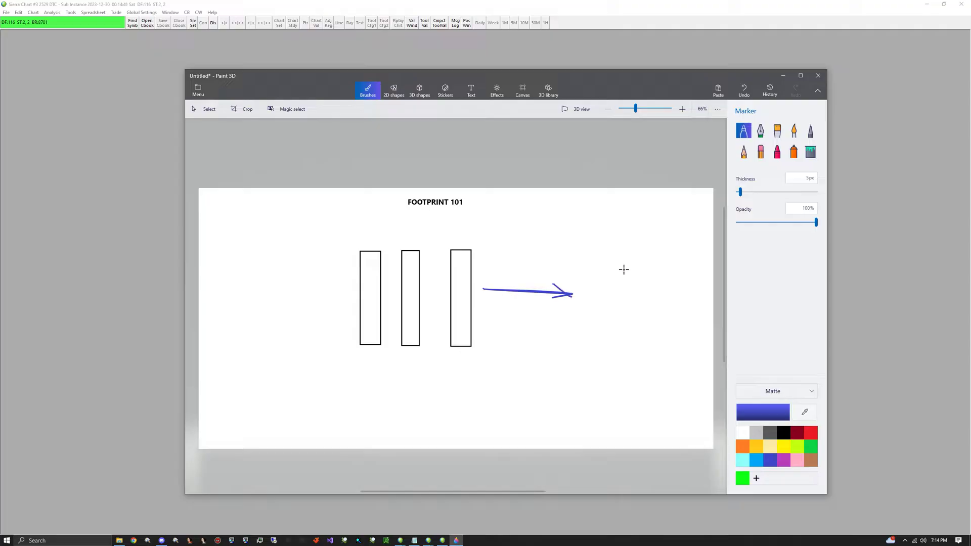
pyautogui.click(391, 93)
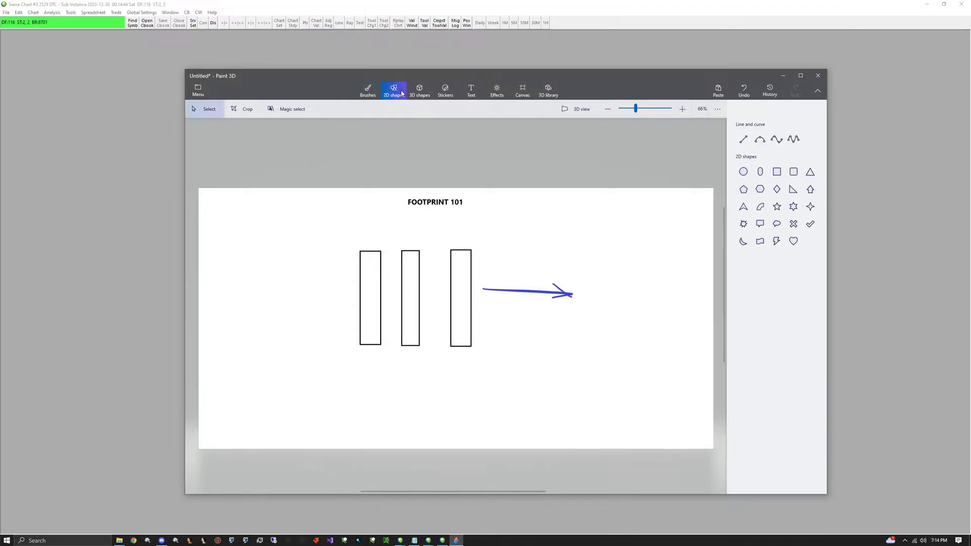
pyautogui.click(776, 172)
pyautogui.moveTo(599, 251); pyautogui.dragTo(653, 355)
pyautogui.click(646, 377)
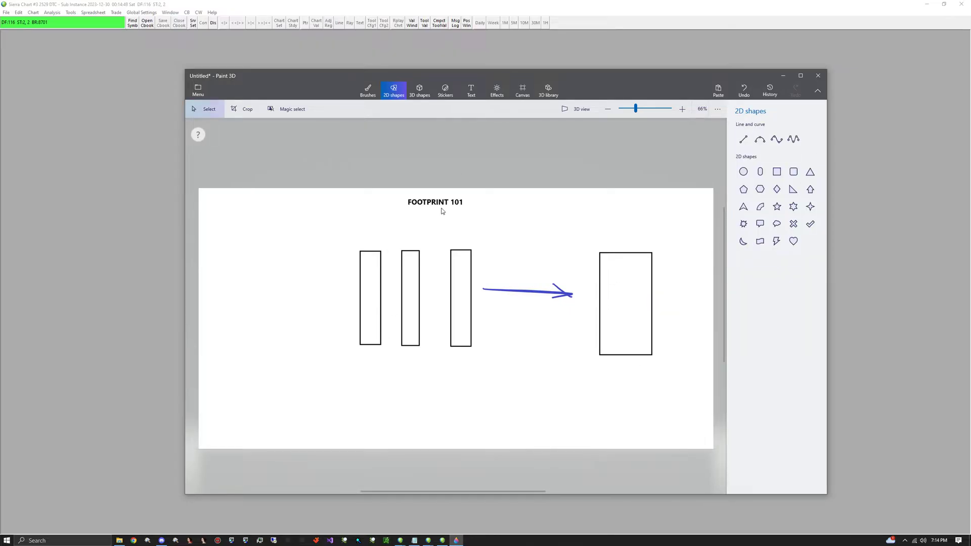
# Add the text label DELTA directly beneath the first narrow rectangle.
pyautogui.click(464, 99)
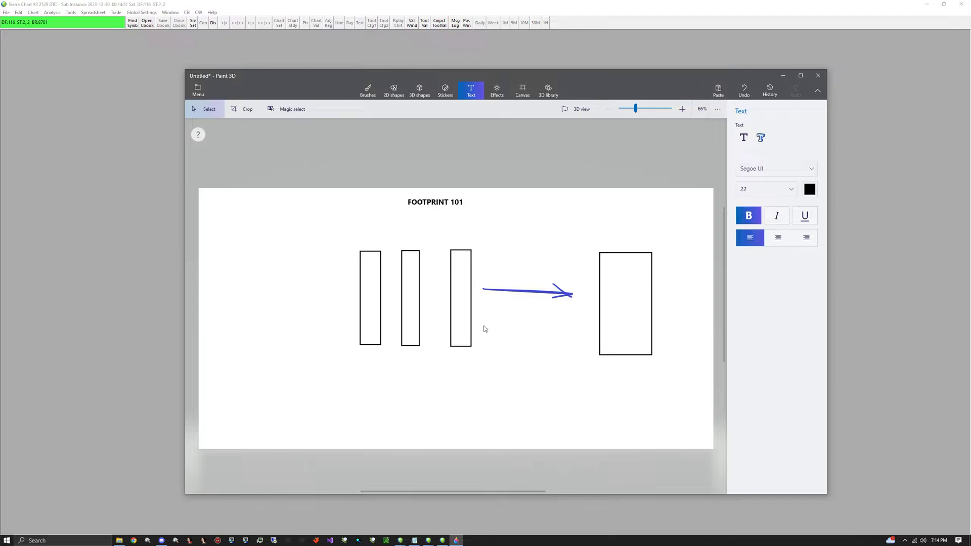
pyautogui.click(363, 383)
pyautogui.write('DELTA')
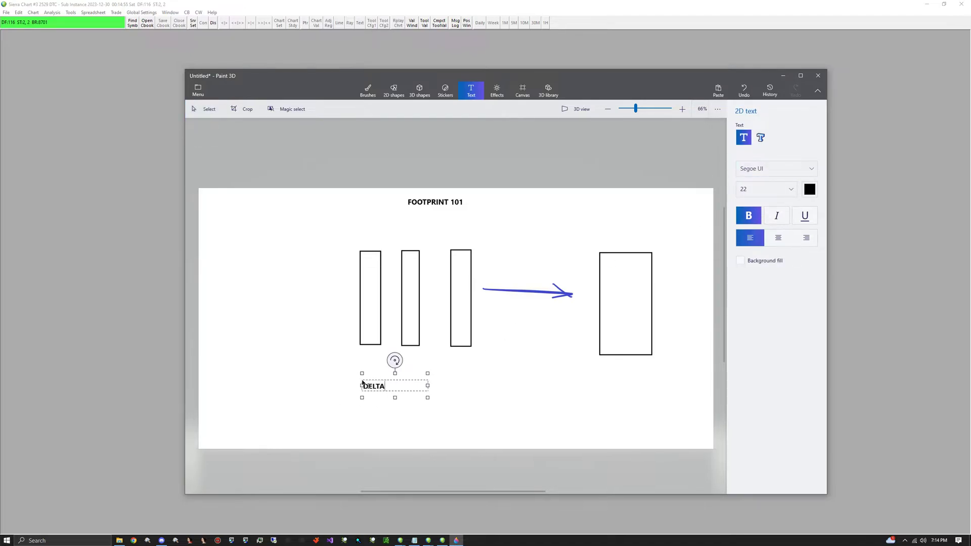
pyautogui.moveTo(386, 372); pyautogui.dragTo(379, 342)
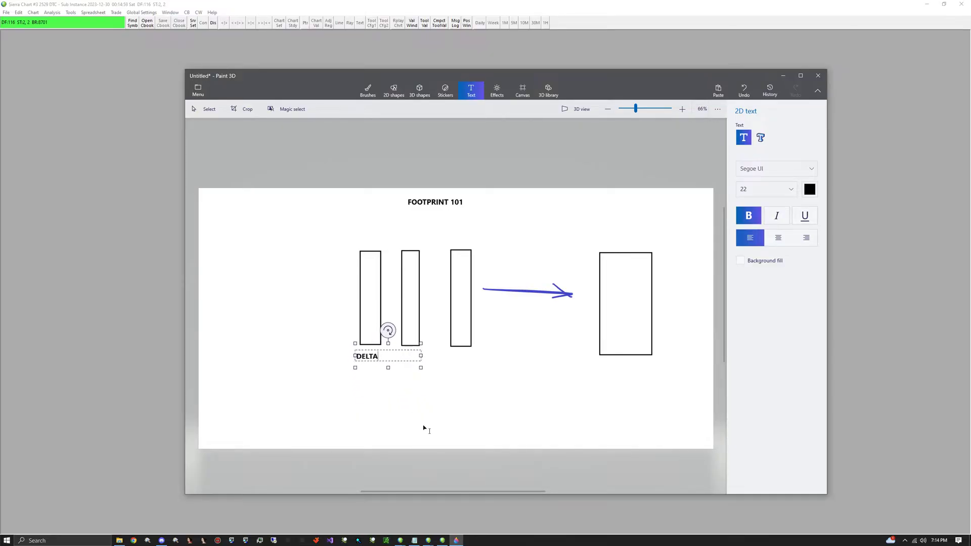
pyautogui.click(424, 430)
# Add the text label VOLUME directly beneath the second narrow rectangle.
pyautogui.click(414, 373)
pyautogui.write('VOLUME')
pyautogui.moveTo(434, 368); pyautogui.dragTo(414, 346)
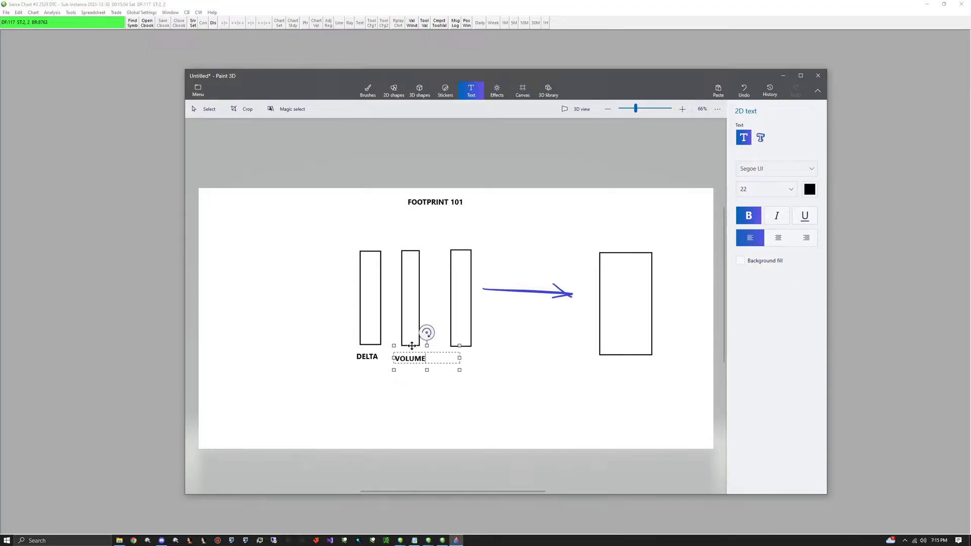
pyautogui.click(484, 421)
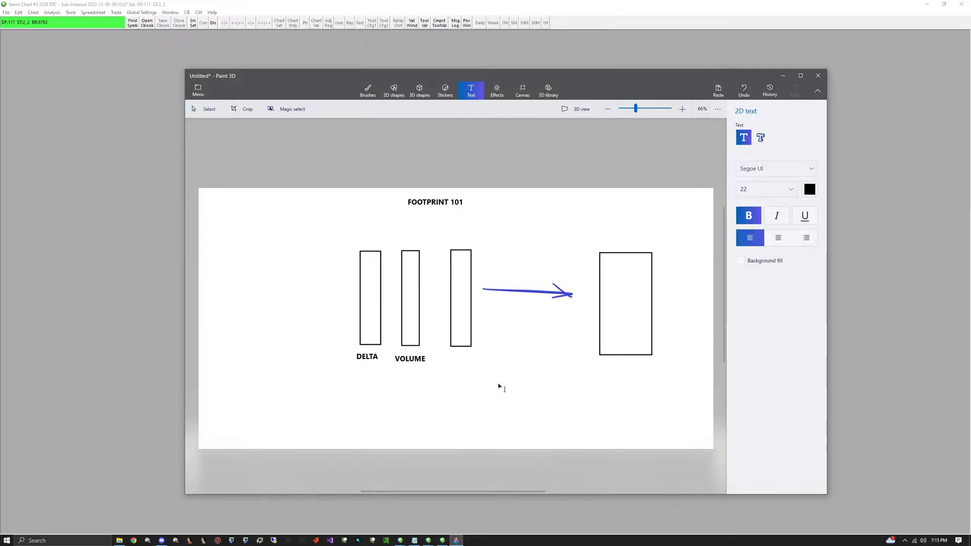
# Add the text label VOLUME PROFILE directly beneath the third narrow rectangle.
pyautogui.click(462, 360)
pyautogui.write('VOLUME PROFILE')
pyautogui.moveTo(479, 350); pyautogui.dragTo(455, 346)
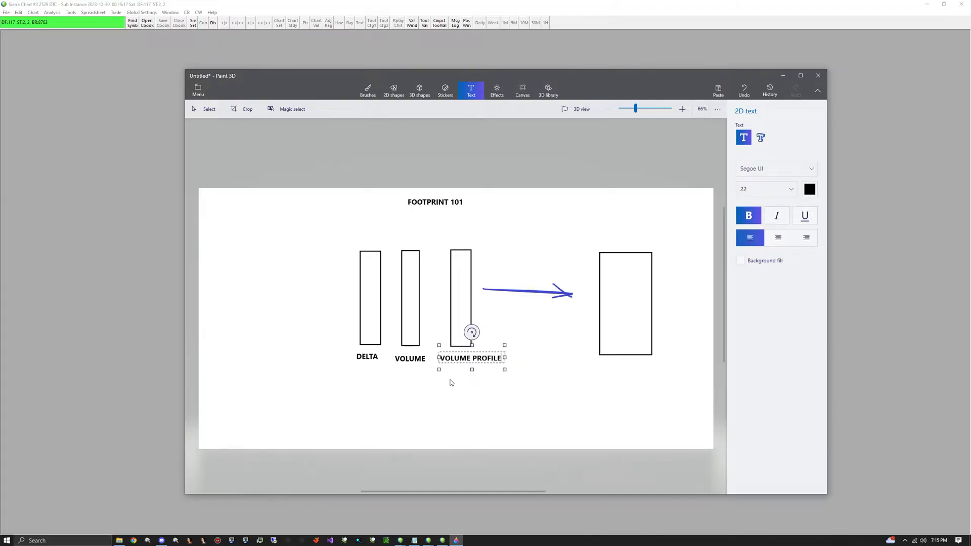
pyautogui.click(451, 382)
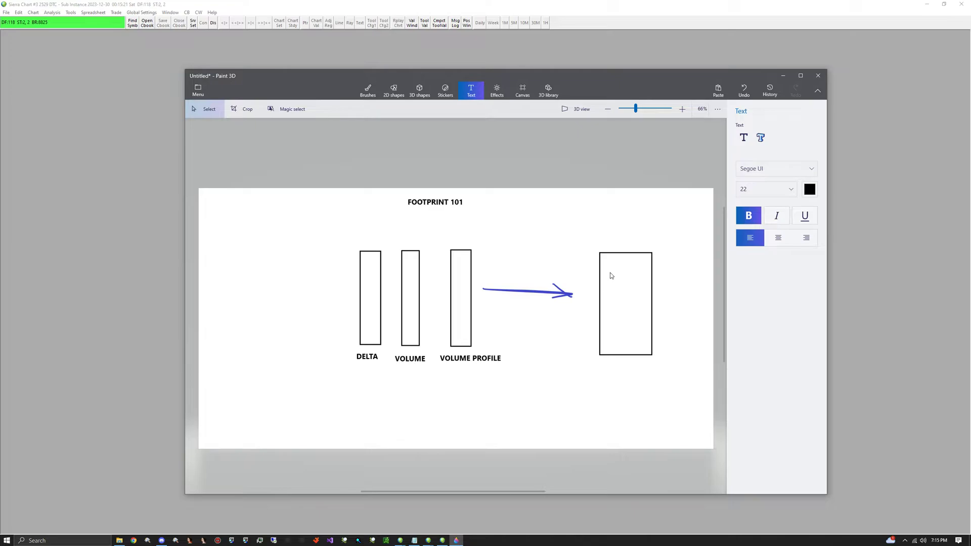
# Sketch three wavy vertical blue marker lines side by side inside the wide rectangle.
pyautogui.click(368, 91)
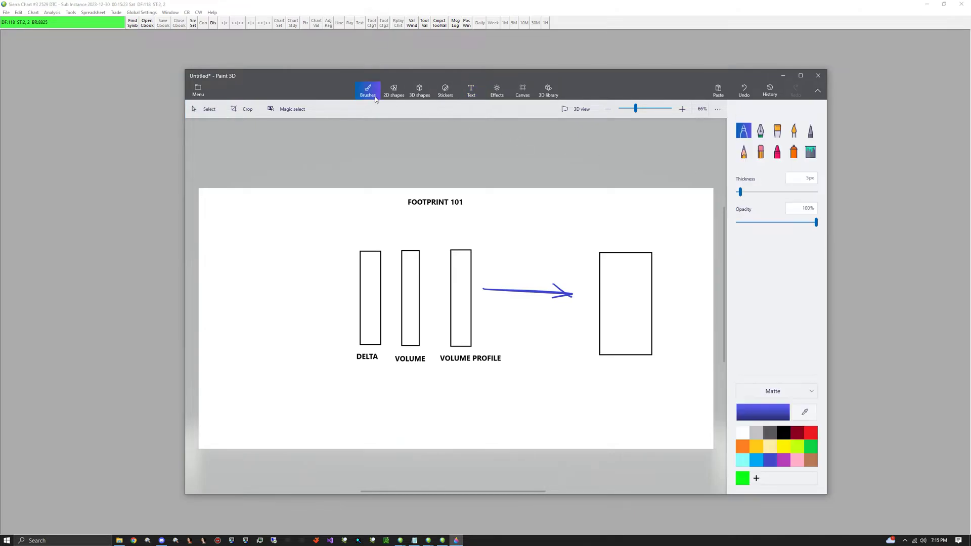
pyautogui.moveTo(605, 258); pyautogui.dragTo(605, 344)
pyautogui.moveTo(621, 264)
pyautogui.mouseDown()
pyautogui.moveTo(618, 339)
pyautogui.moveTo(646, 268)
pyautogui.moveTo(631, 330)
pyautogui.moveTo(646, 335)
pyautogui.mouseUp()
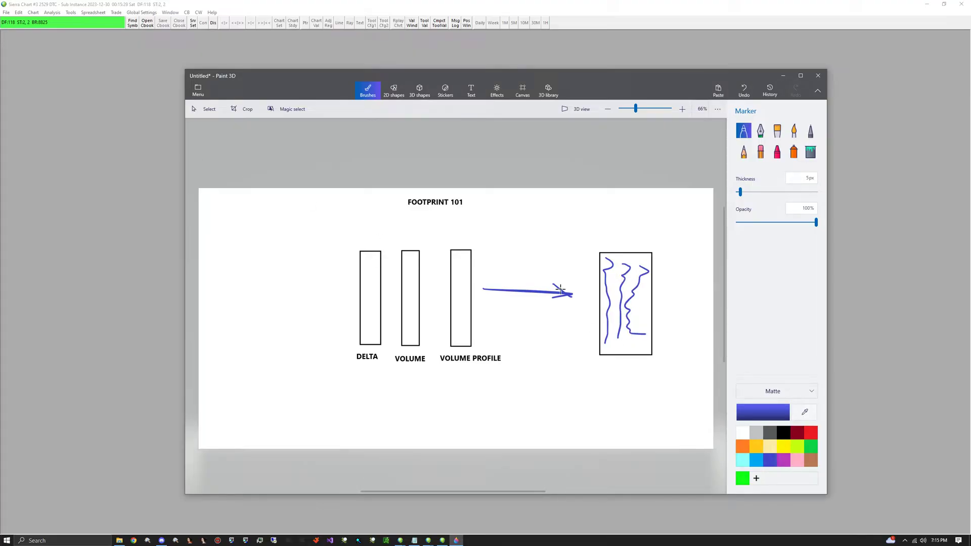
# Switch to Sierra Chart and create a new chartbook.
pyautogui.click(784, 76)
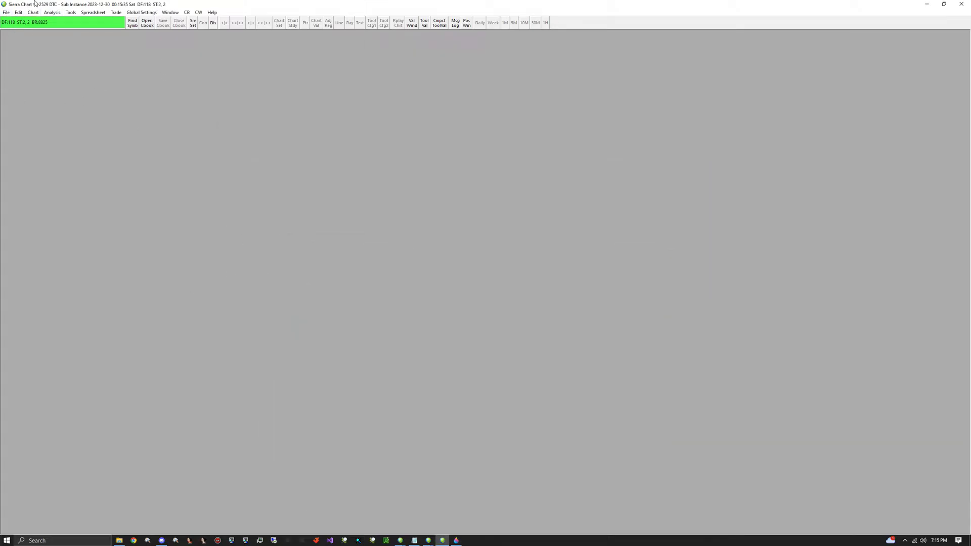
pyautogui.click(6, 12)
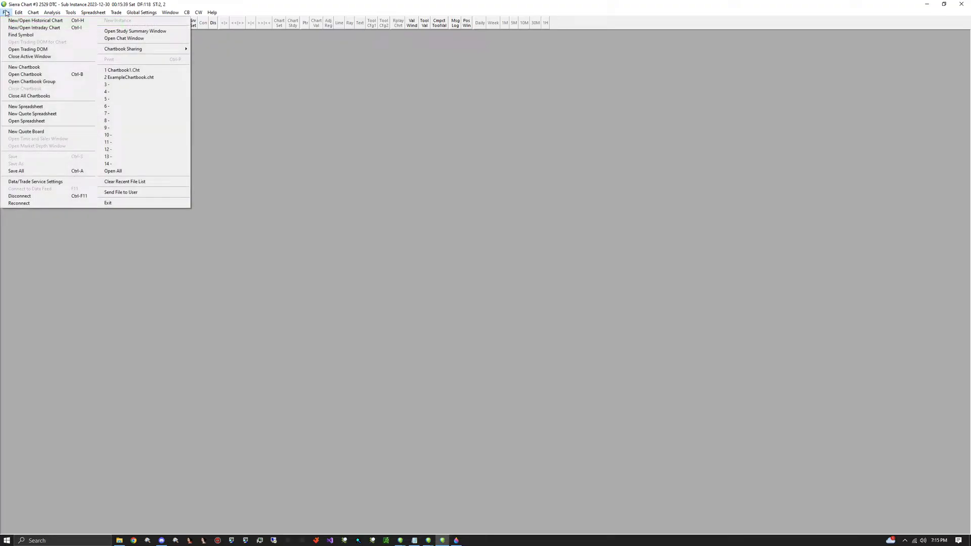
pyautogui.click(20, 68)
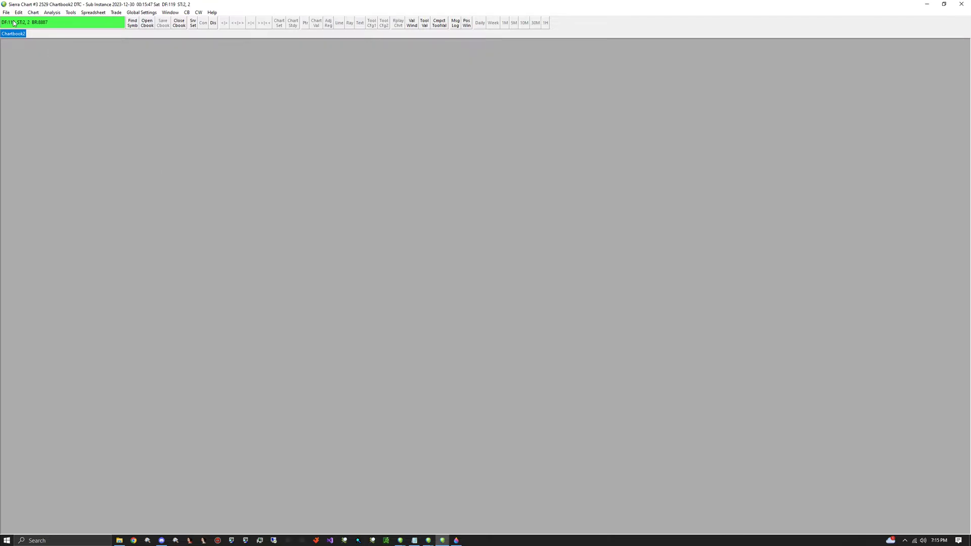
# Find and select the March 2024 E-Mini S&P 500 contract, ESH4.CME, among the CME futures symbols.
pyautogui.click(6, 12)
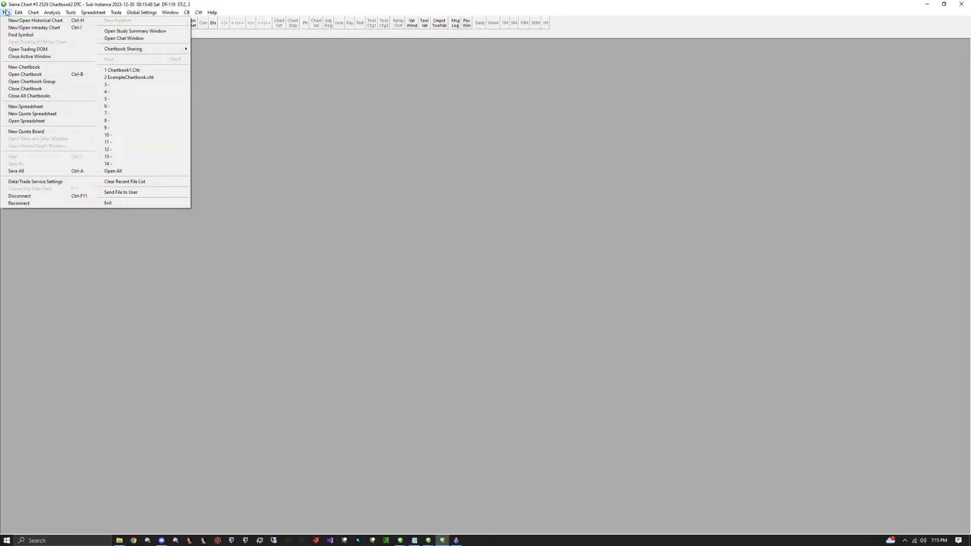
pyautogui.click(19, 34)
pyautogui.click(386, 199)
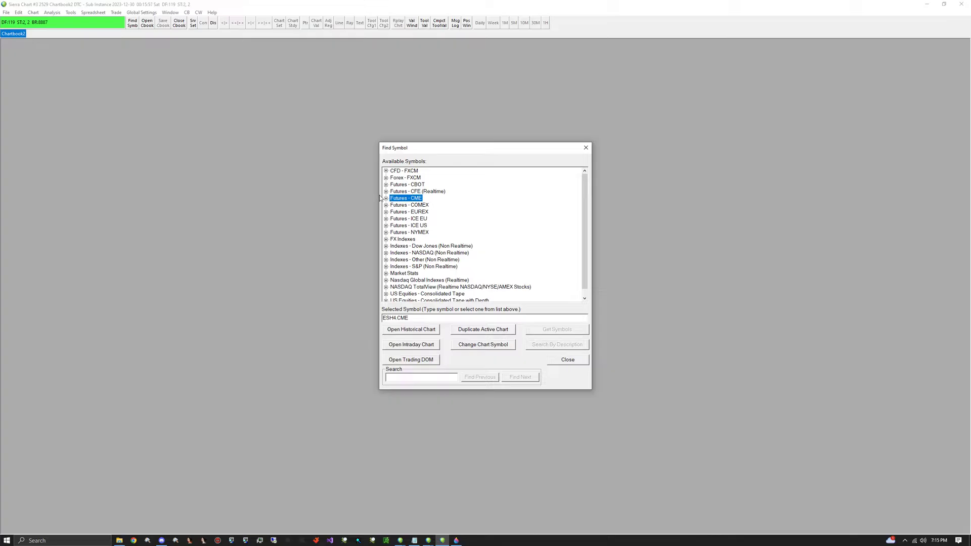
pyautogui.doubleClick(404, 198)
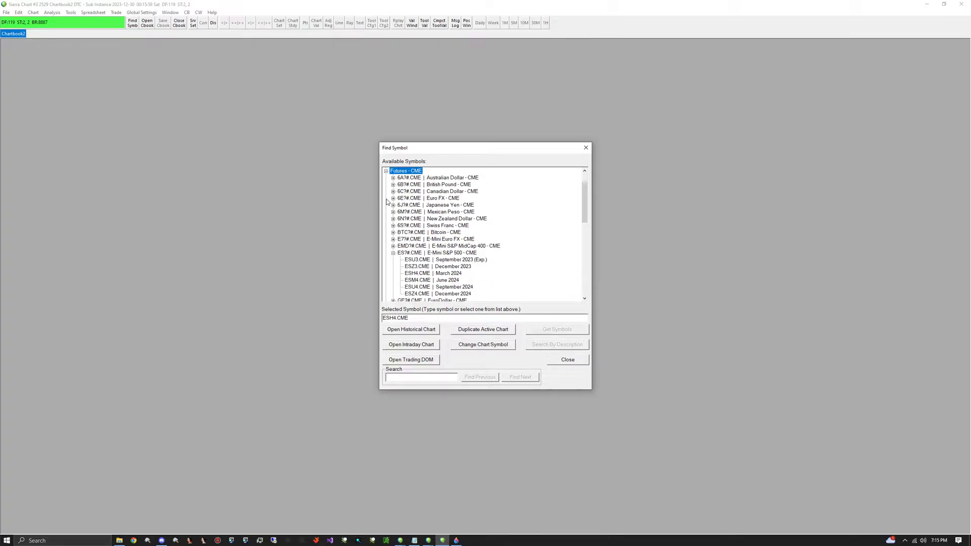
pyautogui.click(393, 254)
pyautogui.click(399, 253)
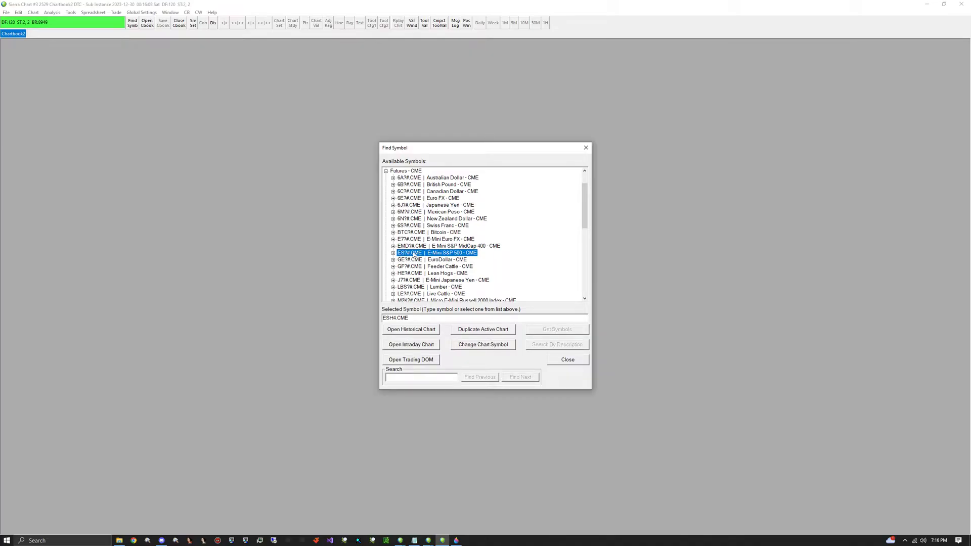
pyautogui.click(393, 253)
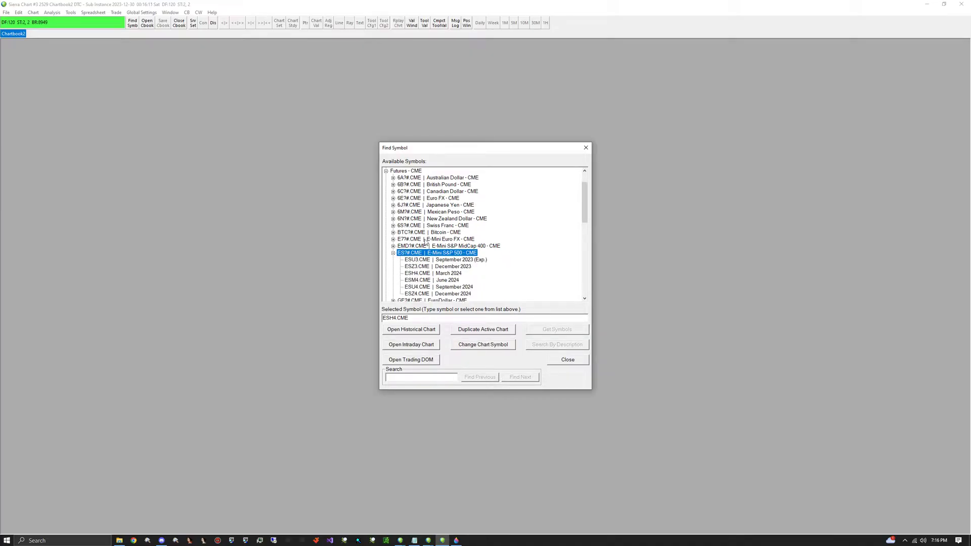
pyautogui.scroll(-1, 425, 242)
pyautogui.click(454, 253)
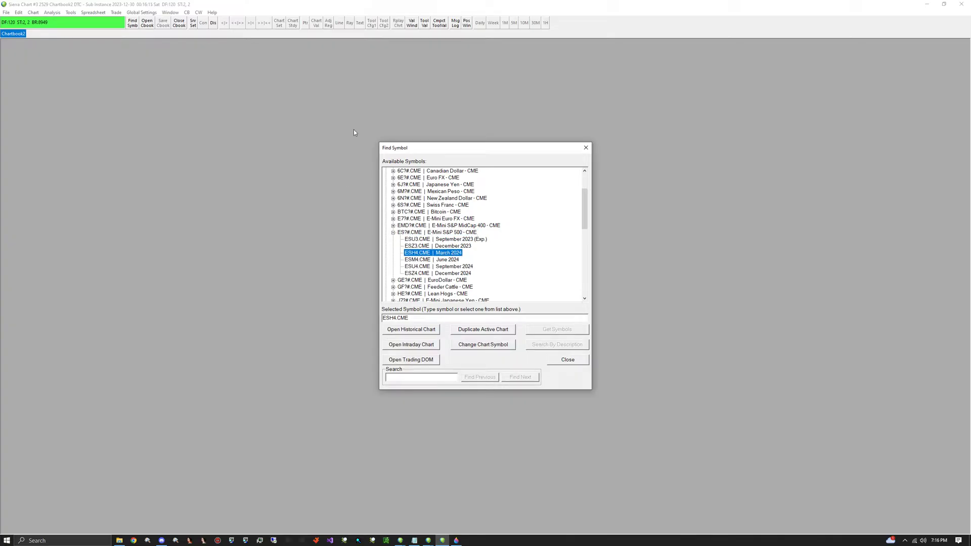
# Open an intraday chart for ESH4.CME and close the symbol finder.
pyautogui.click(400, 347)
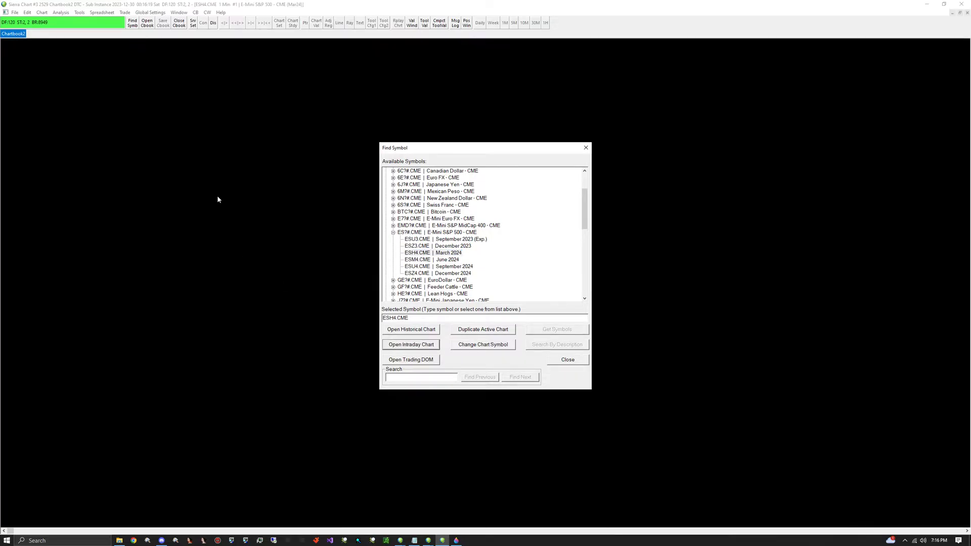
pyautogui.moveTo(564, 146); pyautogui.dragTo(286, 83)
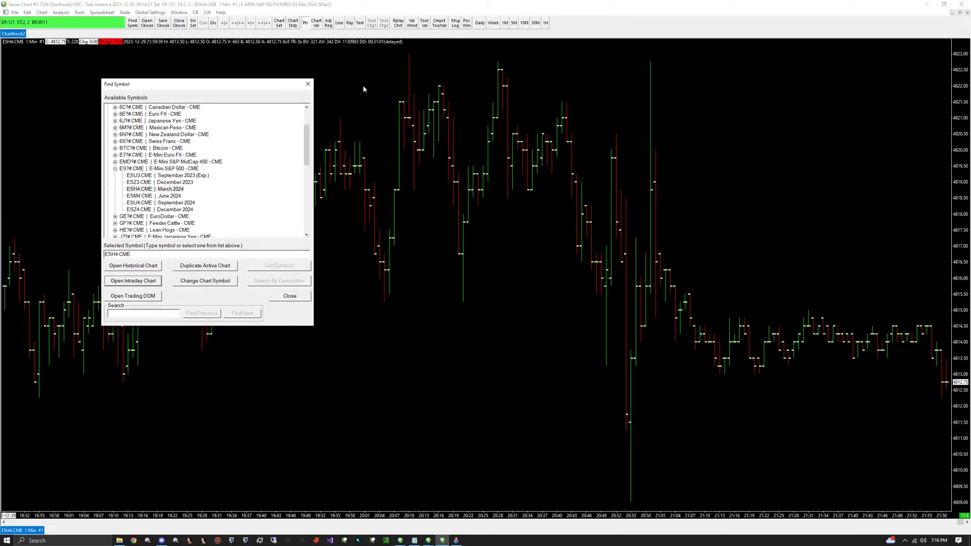
pyautogui.click(308, 84)
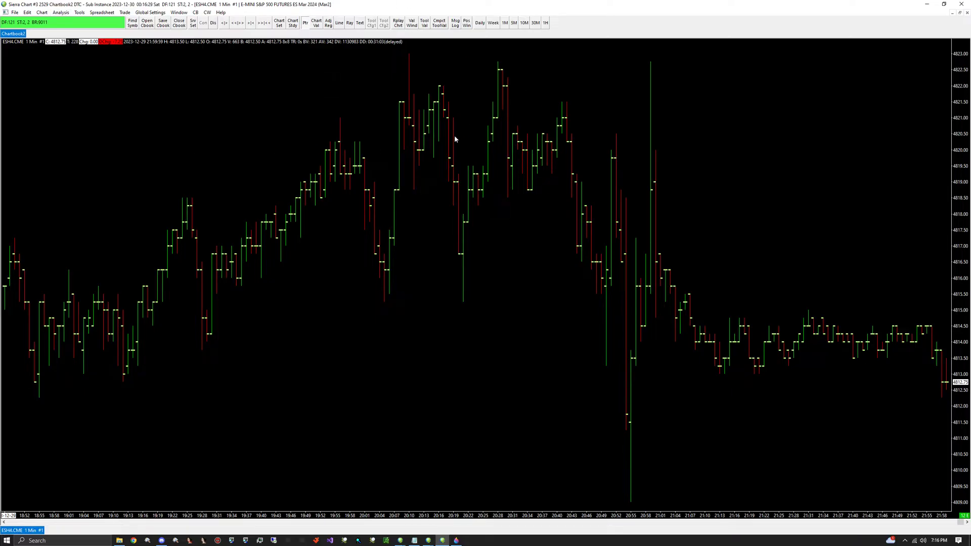
# Add the Numbers Bars study to the list of studies to graph on the ESH4.CME chart.
pyautogui.click(60, 13)
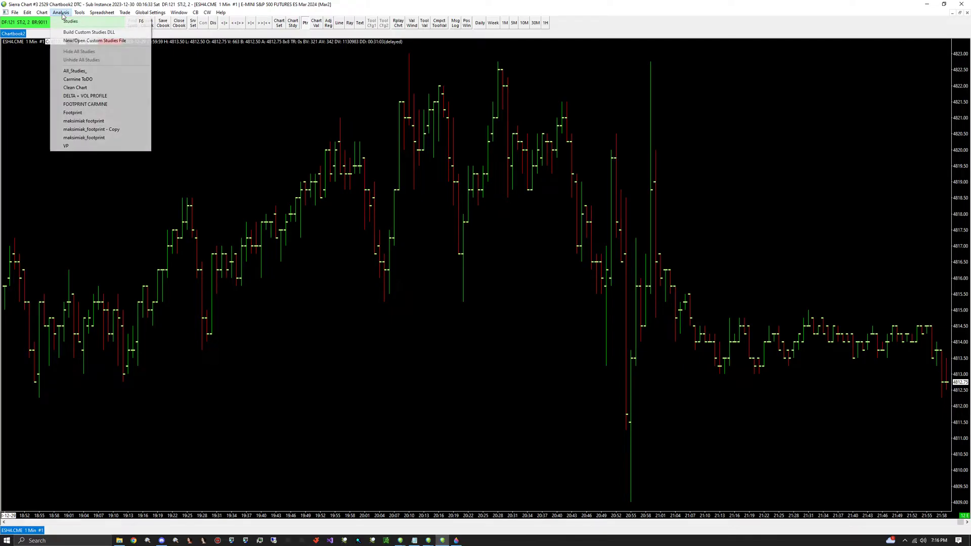
pyautogui.click(65, 22)
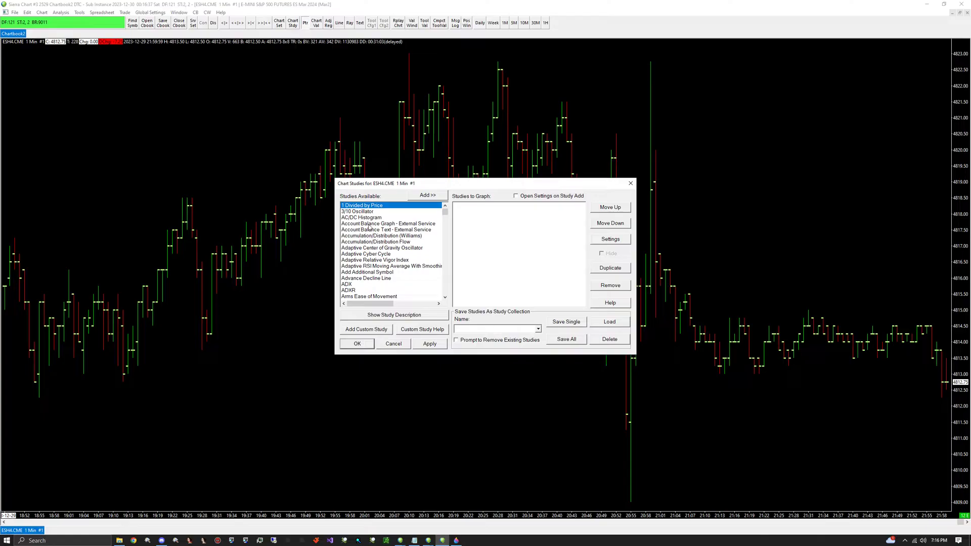
pyautogui.moveTo(445, 212); pyautogui.dragTo(443, 257)
pyautogui.click(348, 242)
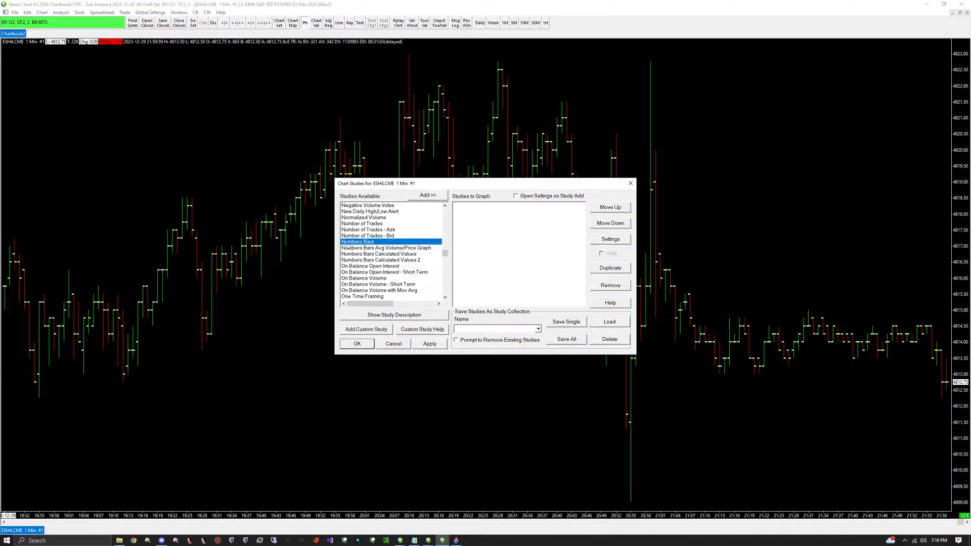
pyautogui.click(437, 198)
pyautogui.click(422, 199)
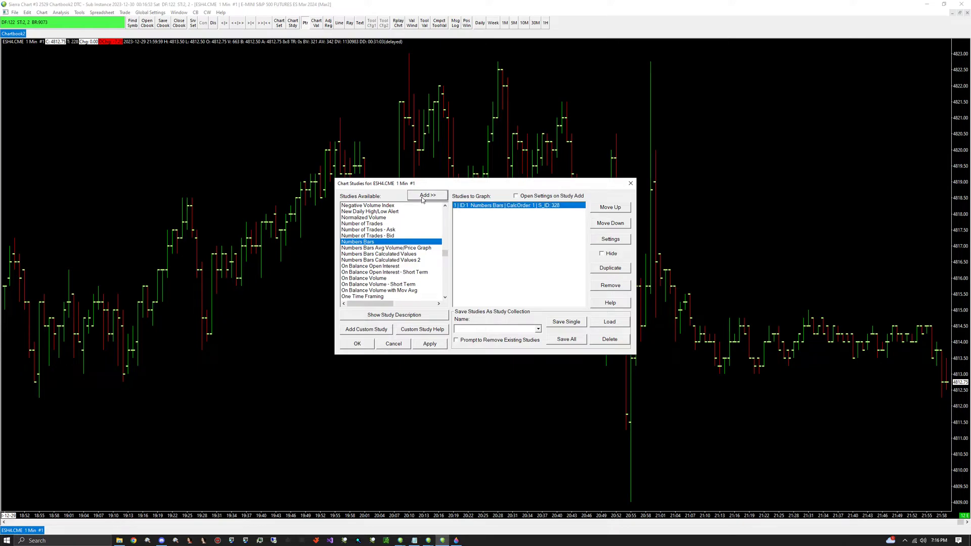
# Apply the Numbers Bars study to the ESH4.CME chart and close the chart studies window.
pyautogui.click(424, 345)
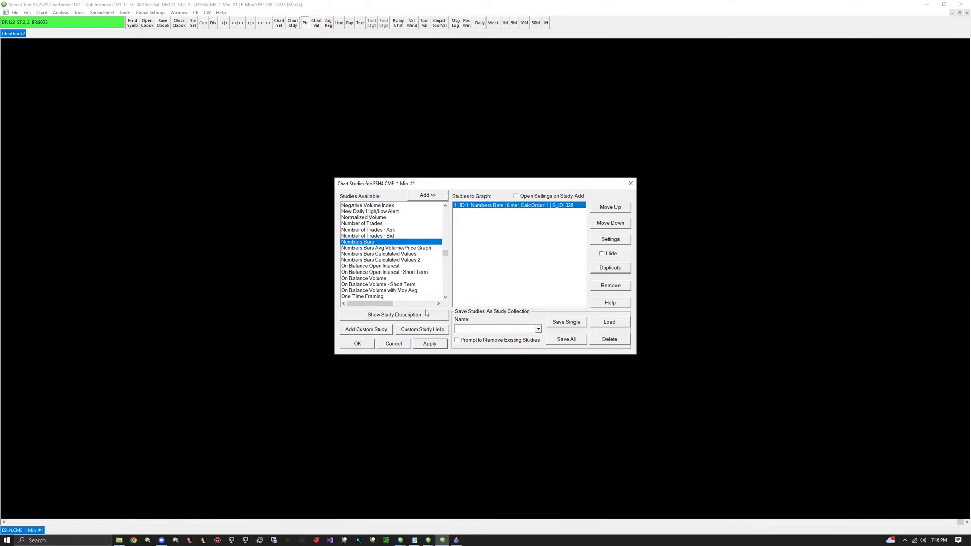
pyautogui.moveTo(404, 185); pyautogui.dragTo(181, 130)
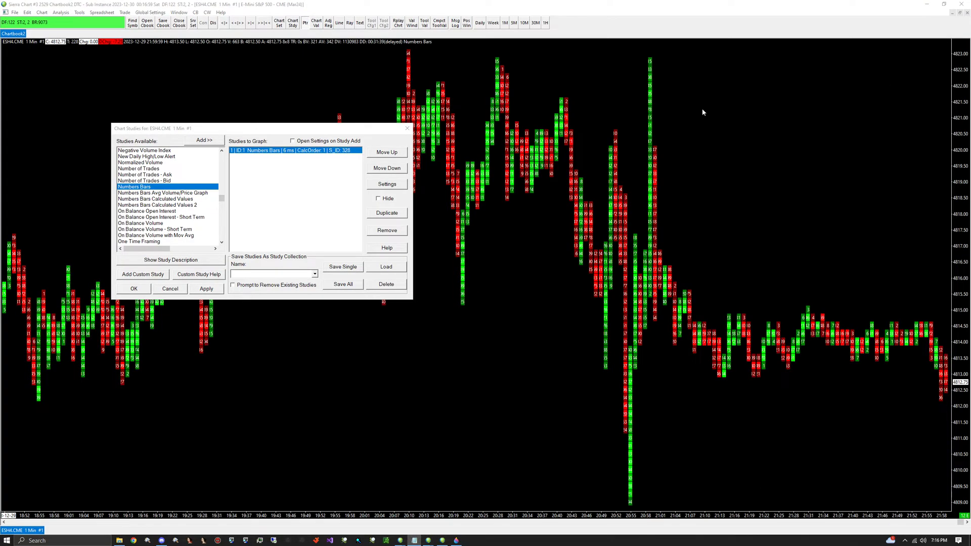
pyautogui.moveTo(340, 125); pyautogui.dragTo(334, 207)
pyautogui.press('Return')
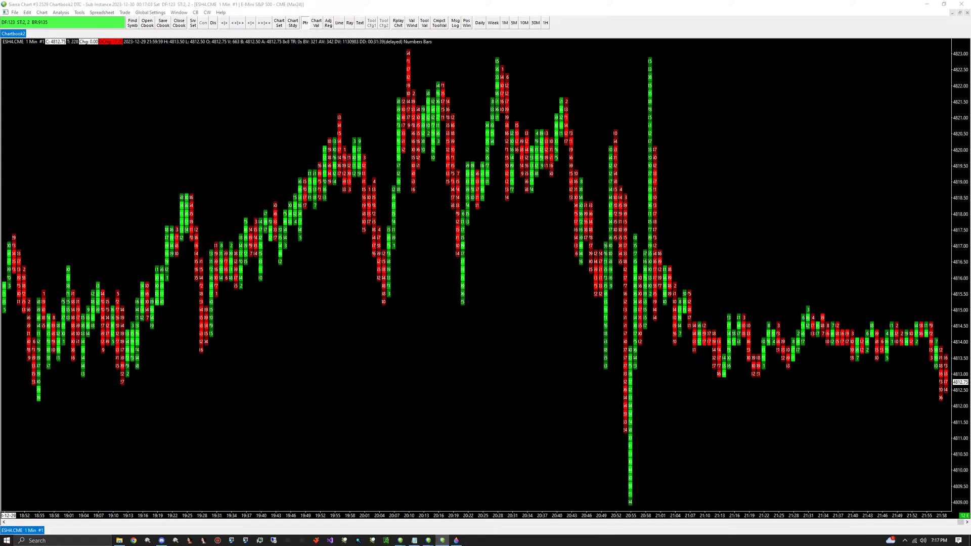
# Reopen the chart's studies and open the settings of the Numbers Bars study.
pyautogui.press('F6')
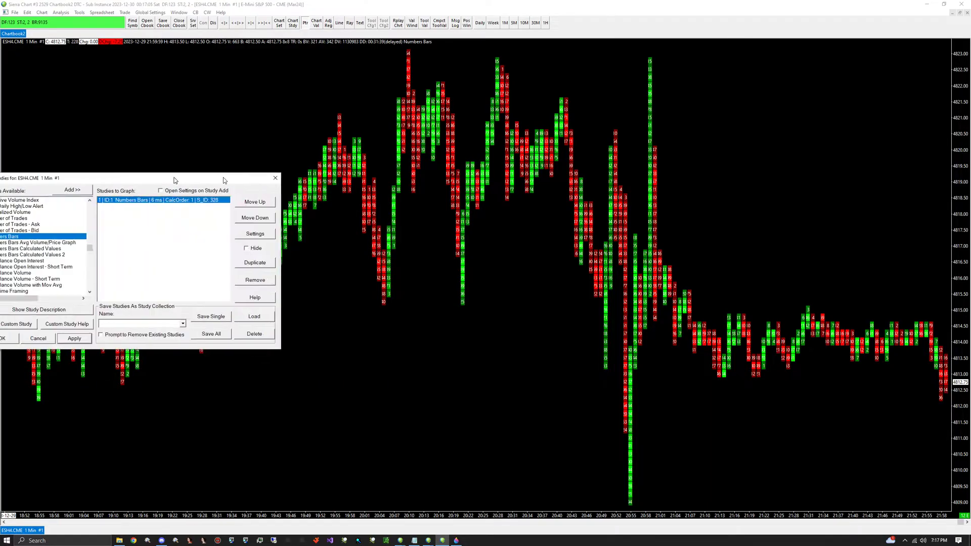
pyautogui.click(567, 228)
pyautogui.moveTo(471, 143); pyautogui.dragTo(783, 143)
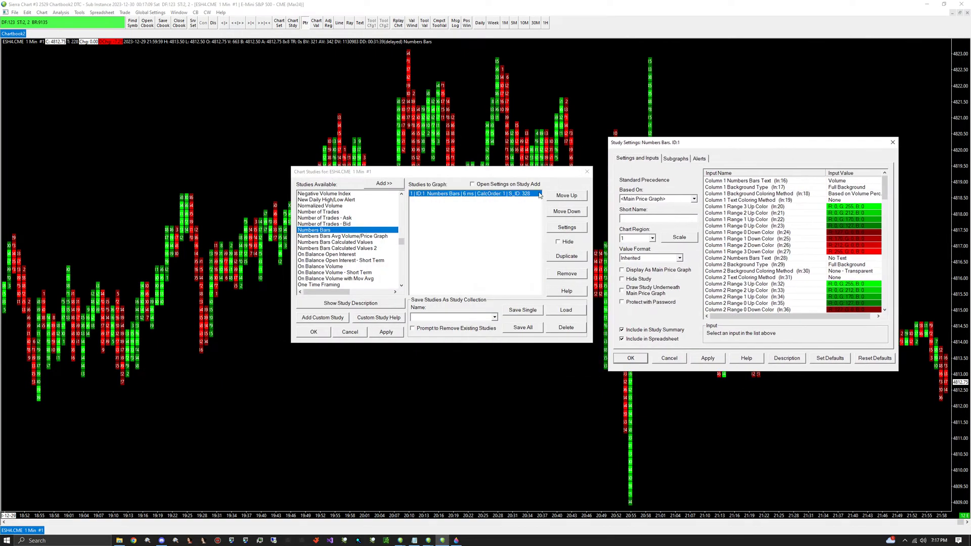
pyautogui.moveTo(687, 142); pyautogui.dragTo(479, 131)
# Look through the Numbers Bars inputs, examining the text and background settings for columns 1, 2 and 3.
pyautogui.scroll(-5, 678, 184)
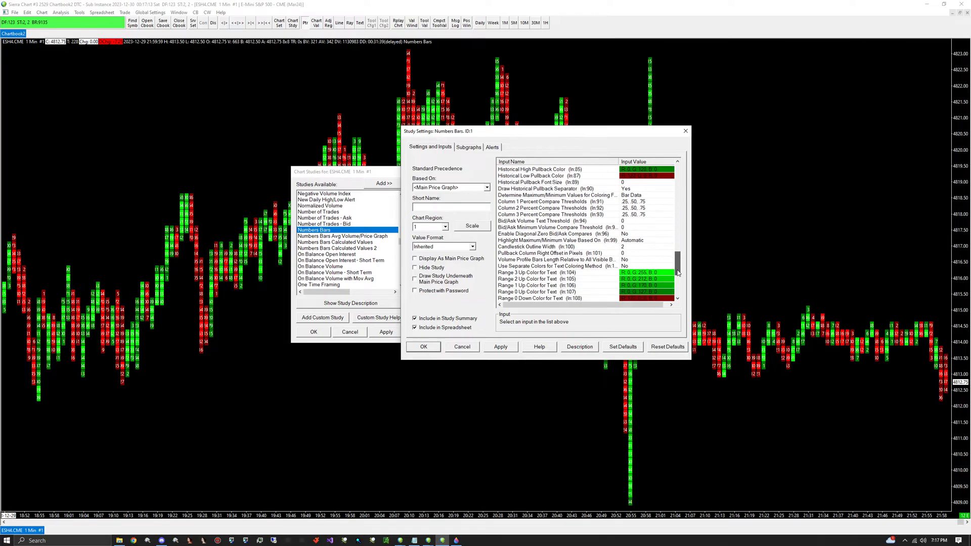
pyautogui.scroll(5, 678, 184)
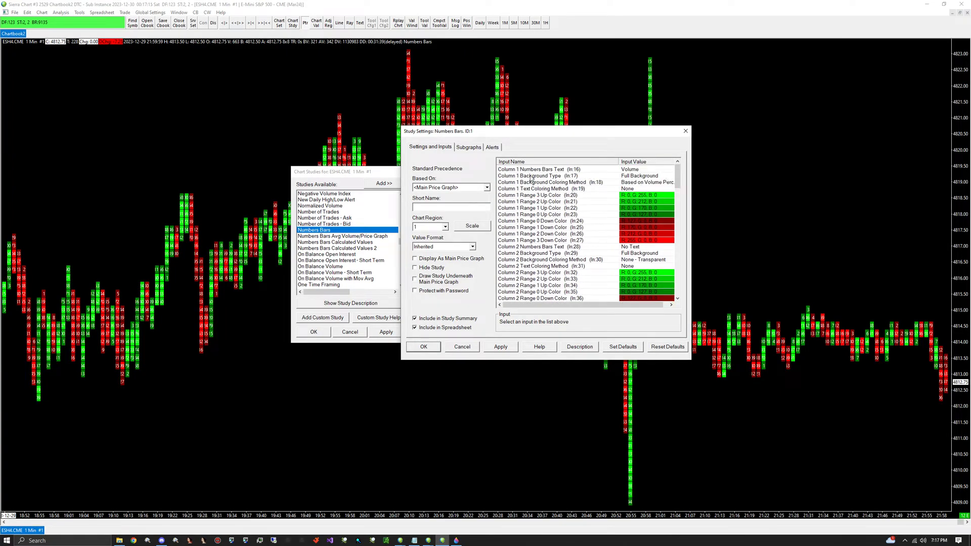
pyautogui.click(515, 170)
pyautogui.click(512, 247)
pyautogui.scroll(-5, 514, 256)
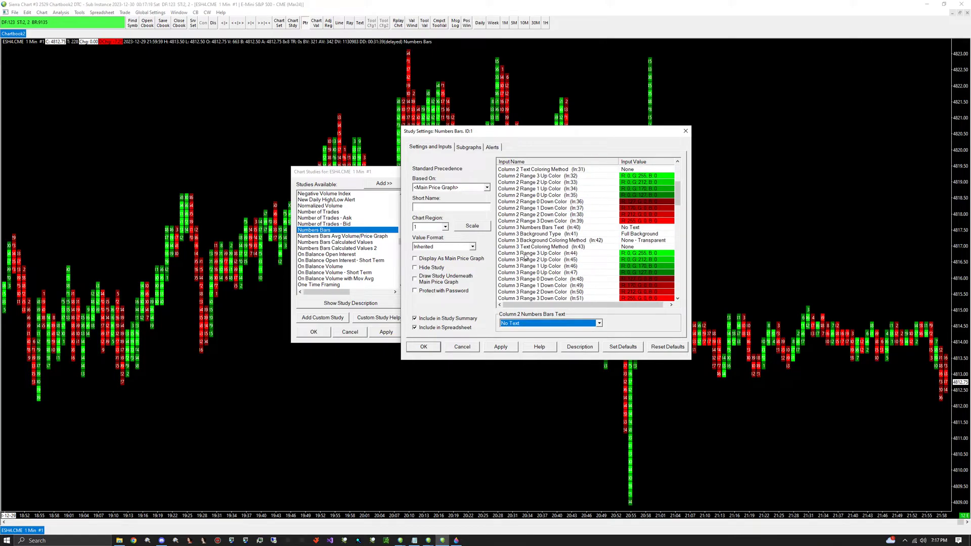
pyautogui.click(519, 236)
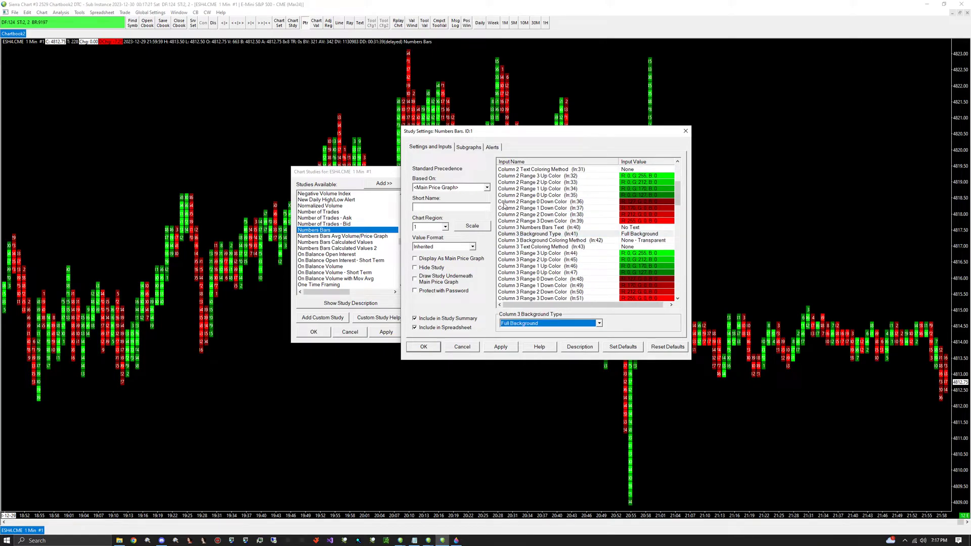
pyautogui.scroll(3, 510, 219)
pyautogui.moveTo(677, 185)
pyautogui.mouseDown()
pyautogui.moveTo(673, 280)
pyautogui.moveTo(677, 175)
pyautogui.mouseUp()
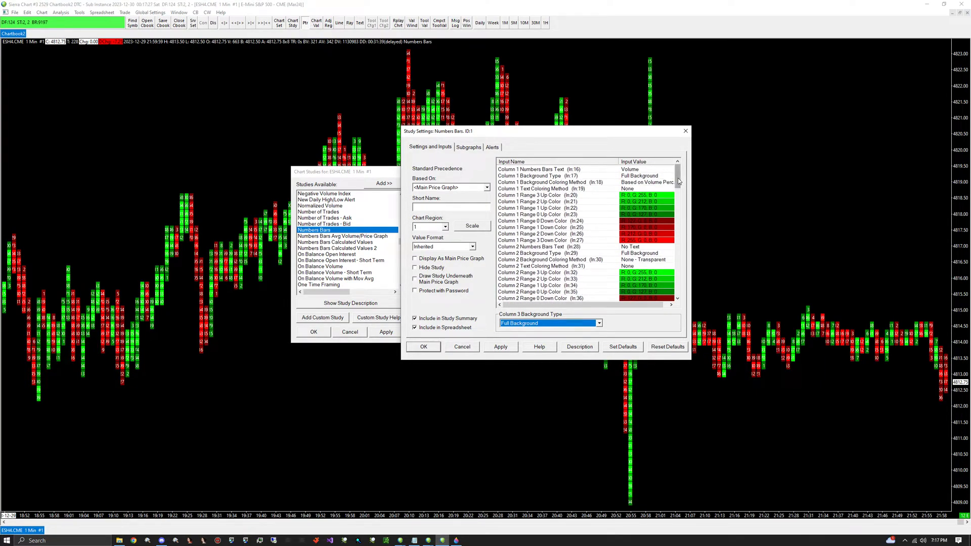
# Set Column 1 Numbers Bars Text to Ask Vol Bid Vol Difference.
pyautogui.click(540, 170)
pyautogui.scroll(-4, 546, 225)
pyautogui.scroll(4, 587, 232)
pyautogui.moveTo(577, 134); pyautogui.dragTo(531, 135)
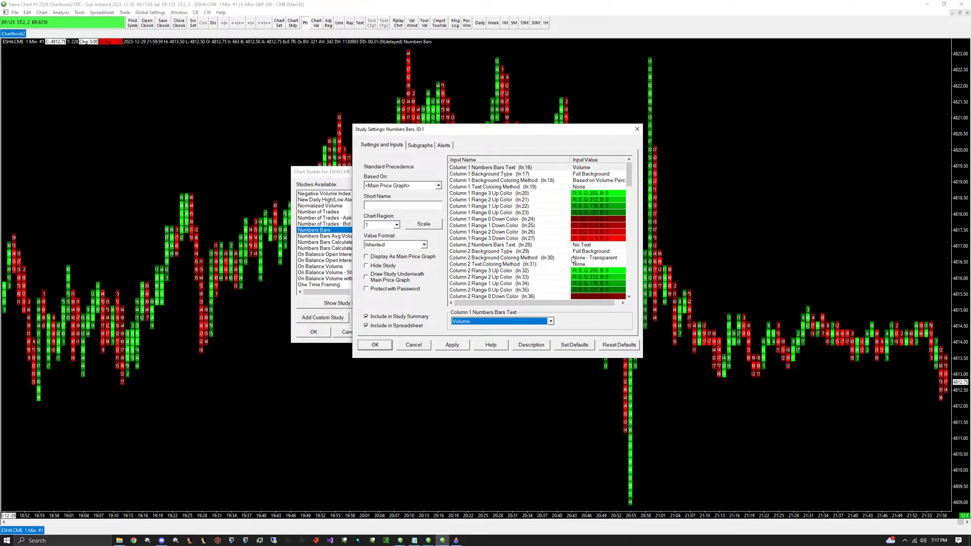
pyautogui.click(484, 323)
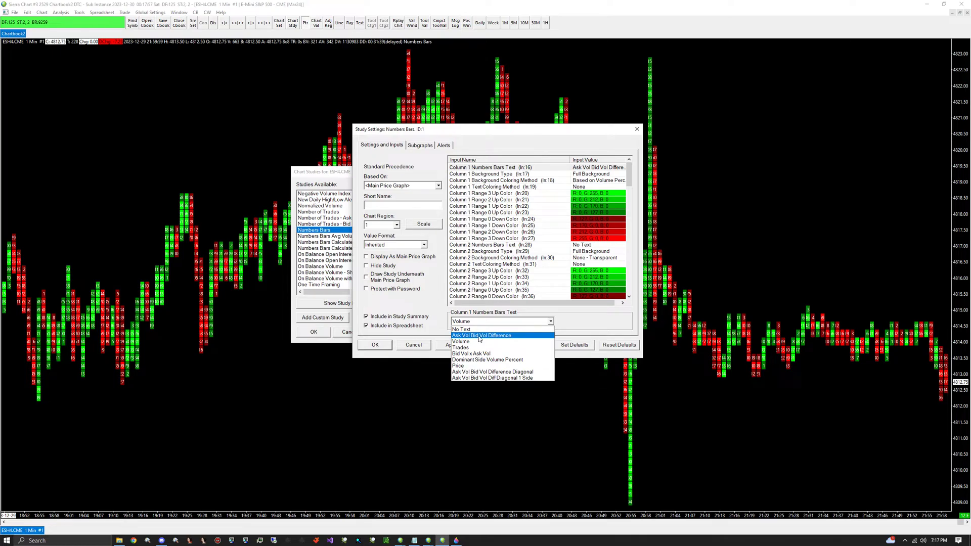
pyautogui.click(479, 337)
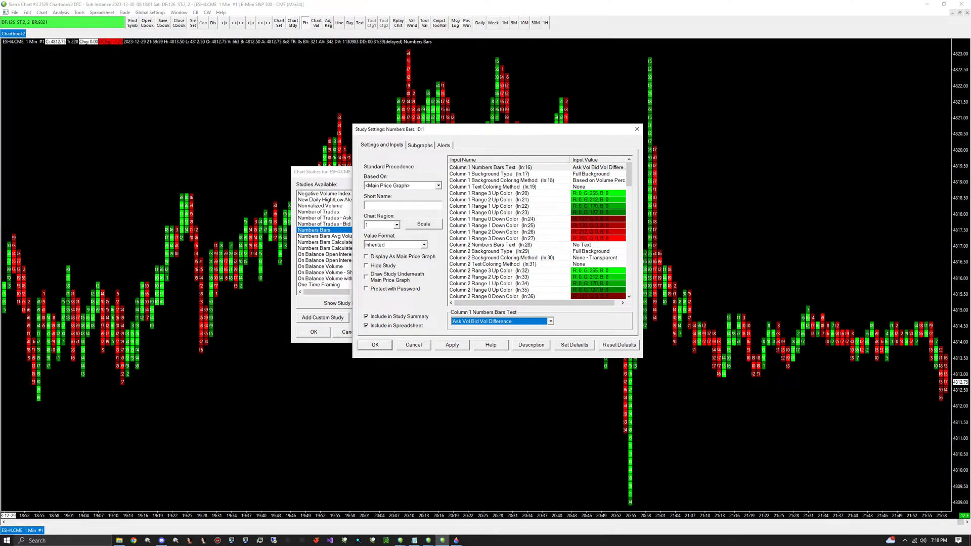
# Set Column 1 Background Type to Right Aligned Ask Bid Difference Profile and its Background Coloring Method to Based on AskVol BidVol Difference - Actual.
pyautogui.hotkey('alt', 'Tab')
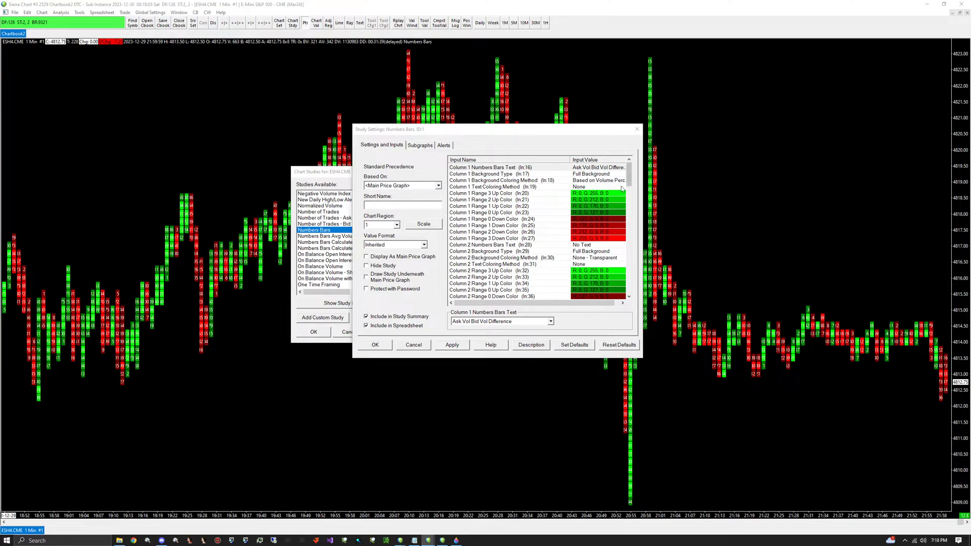
pyautogui.hotkey('alt', 'Tab')
pyautogui.click(480, 174)
pyautogui.click(480, 322)
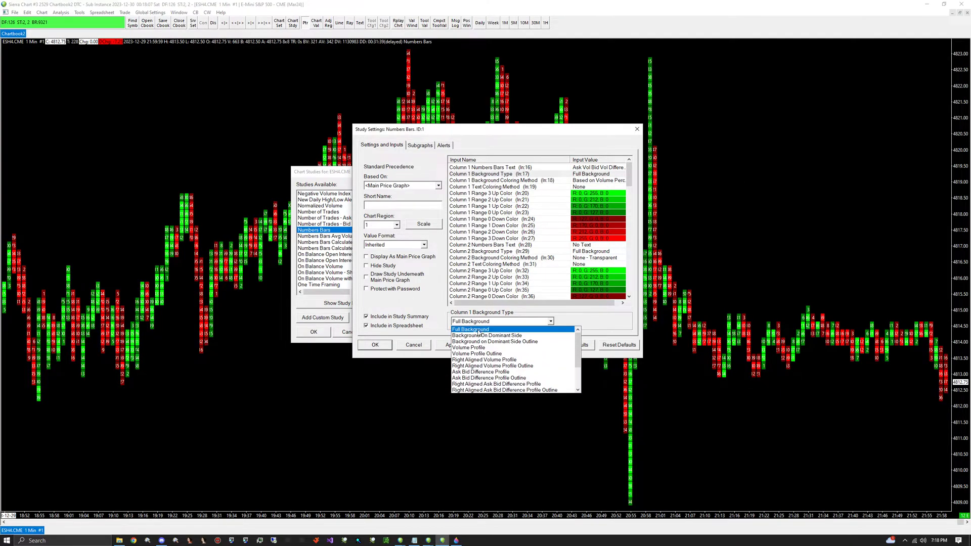
pyautogui.click(495, 384)
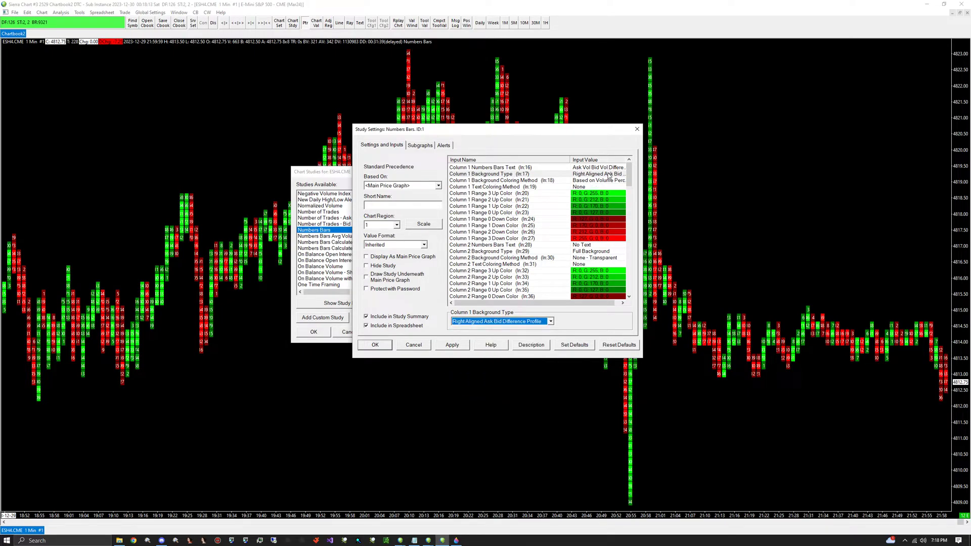
pyautogui.click(502, 183)
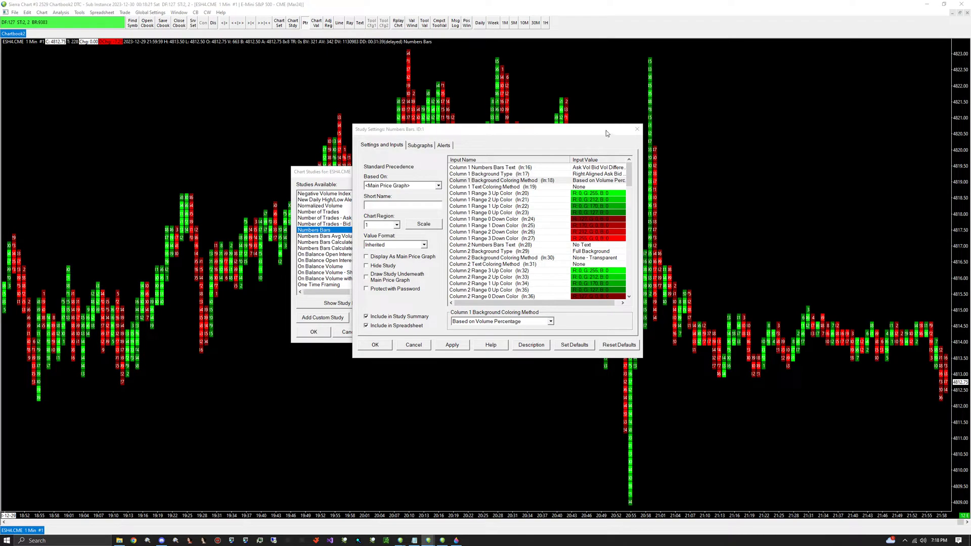
pyautogui.click(484, 323)
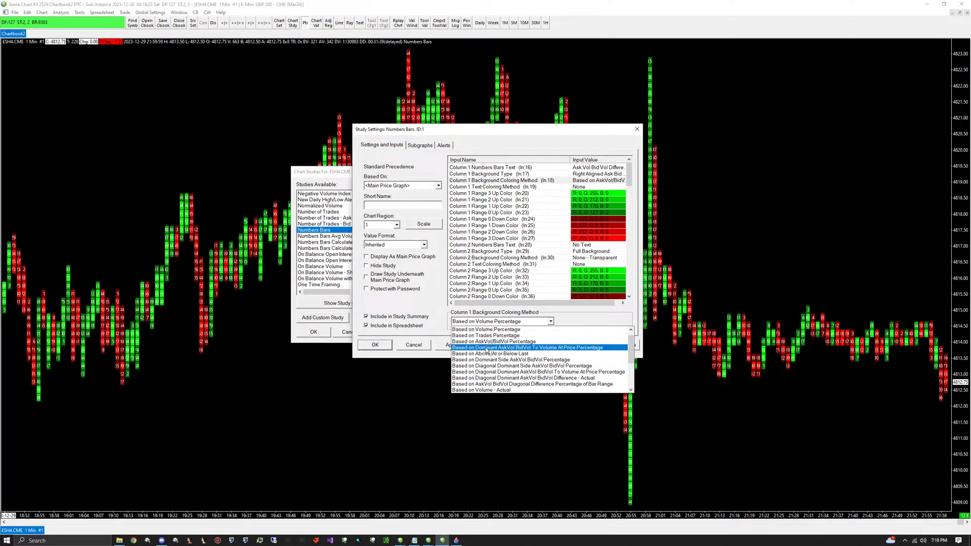
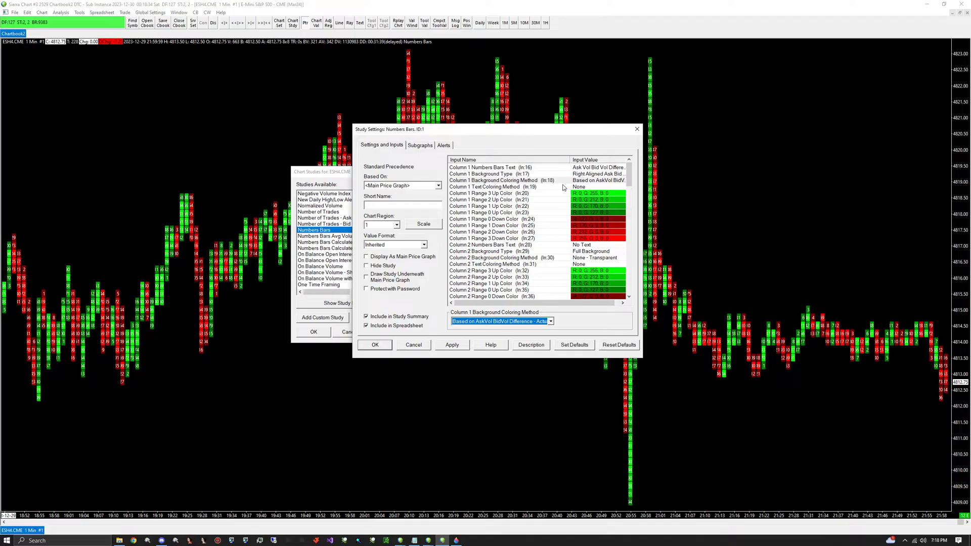
# Set Column 1 Range 3 Up Color to light blue, RGB 59, 191, 255.
pyautogui.click(561, 187)
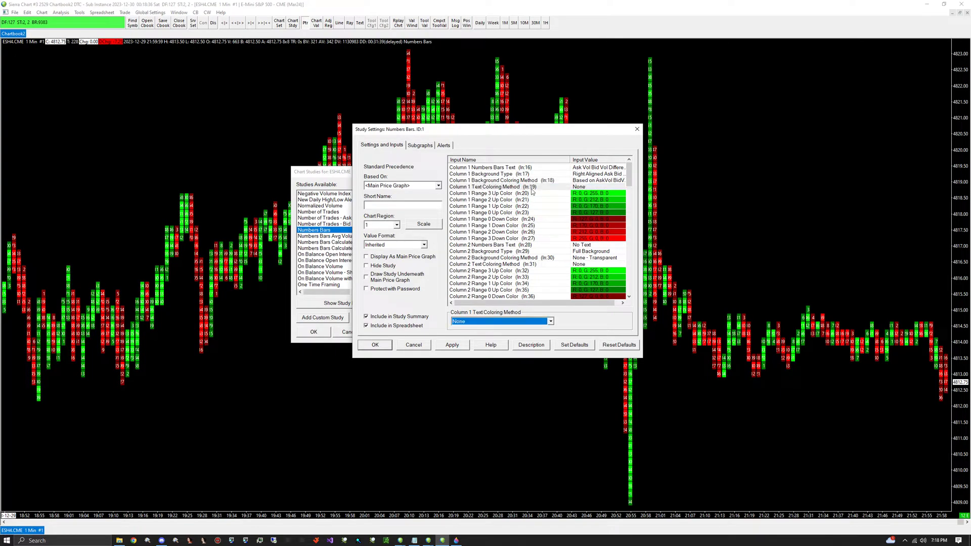
pyautogui.click(496, 196)
pyautogui.moveTo(469, 129)
pyautogui.mouseDown()
pyautogui.moveTo(509, 124)
pyautogui.moveTo(464, 122)
pyautogui.mouseUp()
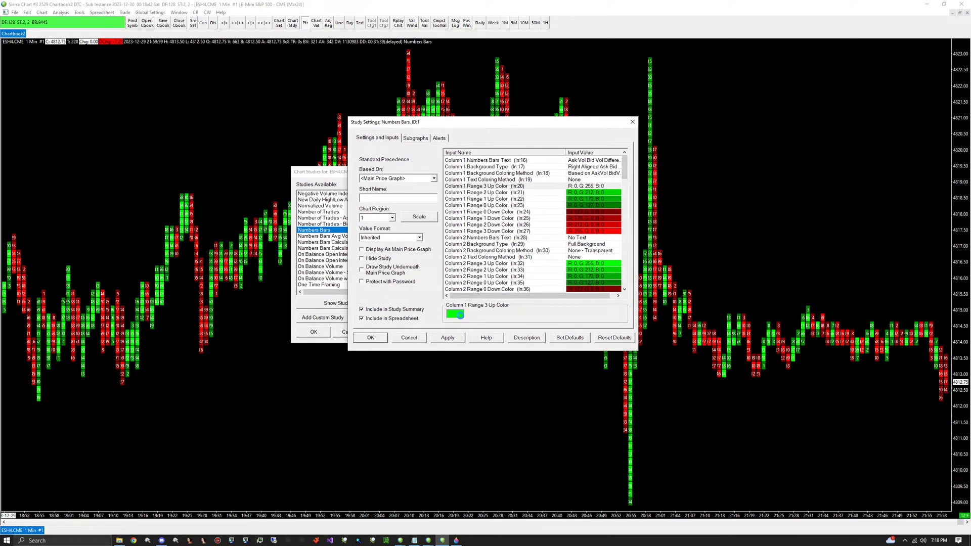
pyautogui.click(461, 315)
pyautogui.moveTo(410, 177); pyautogui.dragTo(429, 282)
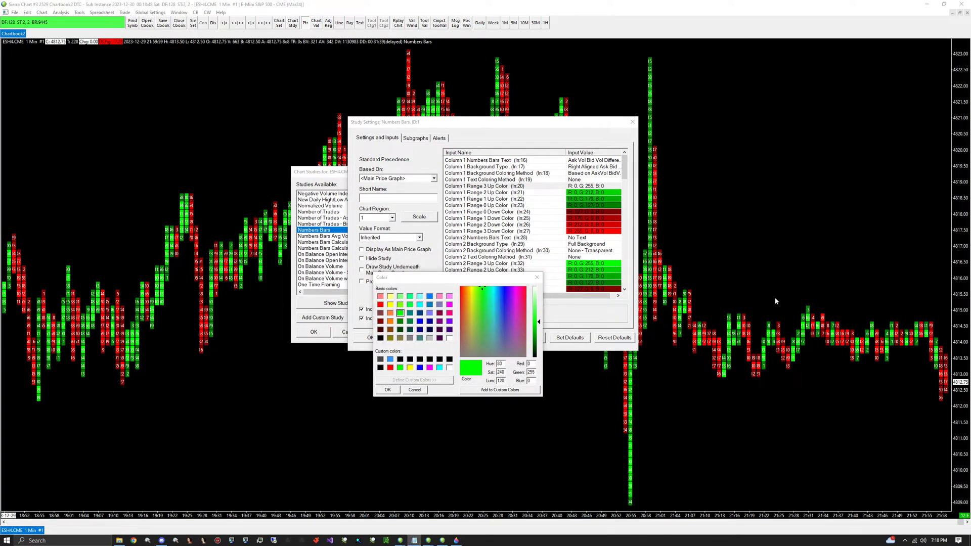
pyautogui.doubleClick(534, 364)
pyautogui.write('59')
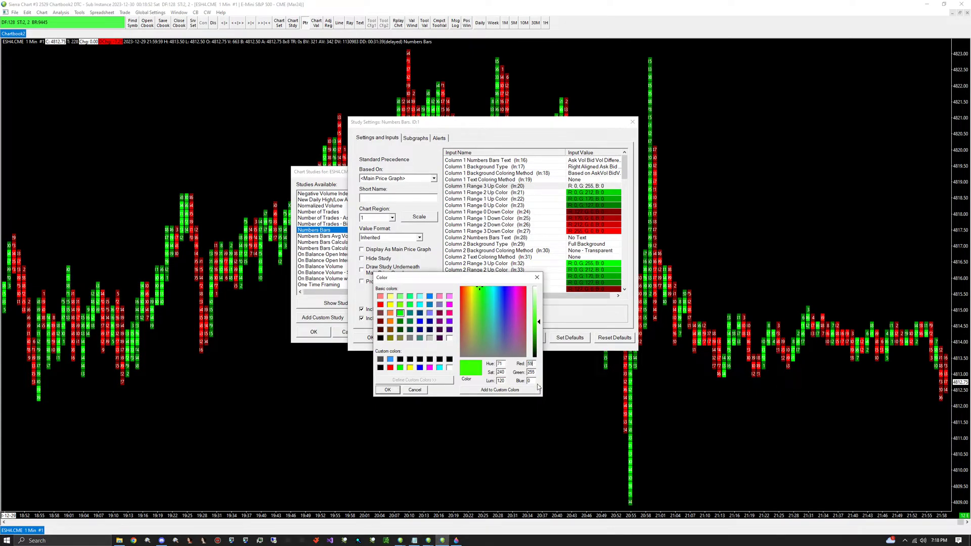
pyautogui.doubleClick(532, 373)
pyautogui.write('191')
pyautogui.press('Tab')
pyautogui.write('255')
pyautogui.click(388, 390)
# Give Column 1 Range 2 Up Color the RGB value 59, 191, 255.
pyautogui.click(595, 195)
pyautogui.click(595, 195)
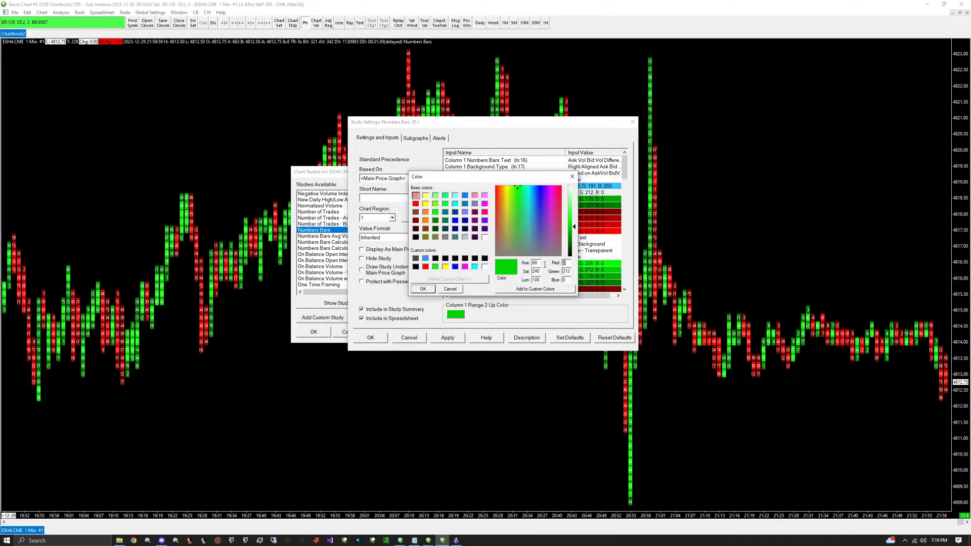
pyautogui.write('59')
pyautogui.write('191')
pyautogui.write('255')
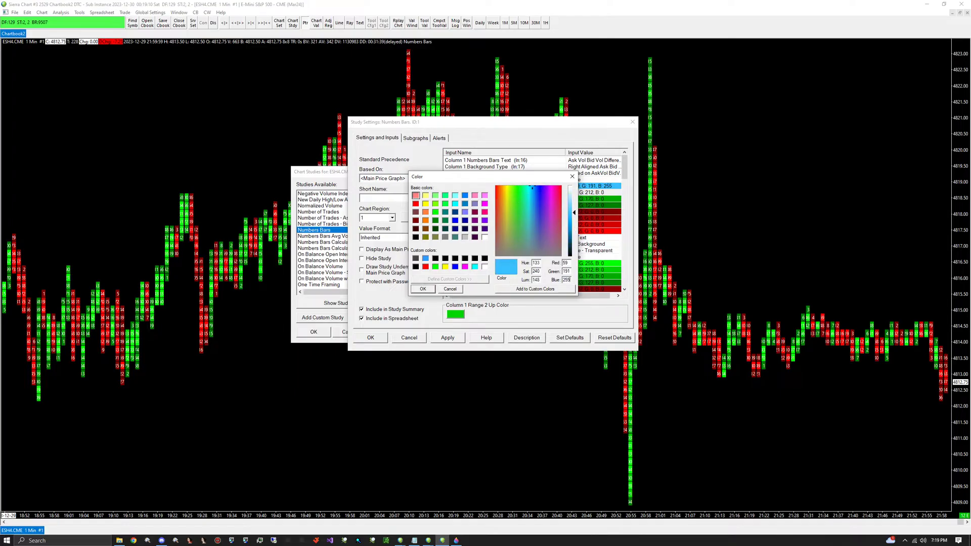
pyautogui.click(421, 289)
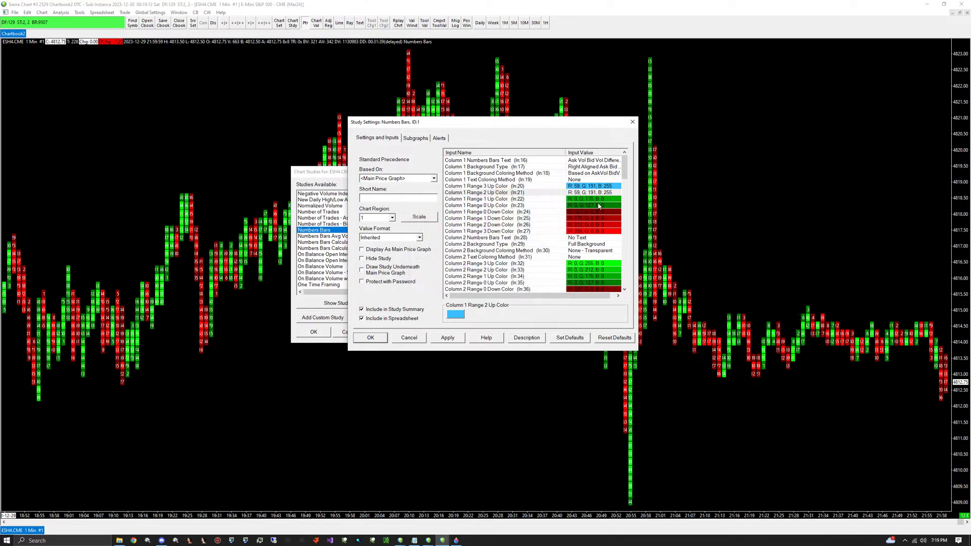
# Set Column 1 Range 1 Up Color to pale blue, RGB 203, 226, 239.
pyautogui.click(594, 199)
pyautogui.click(455, 314)
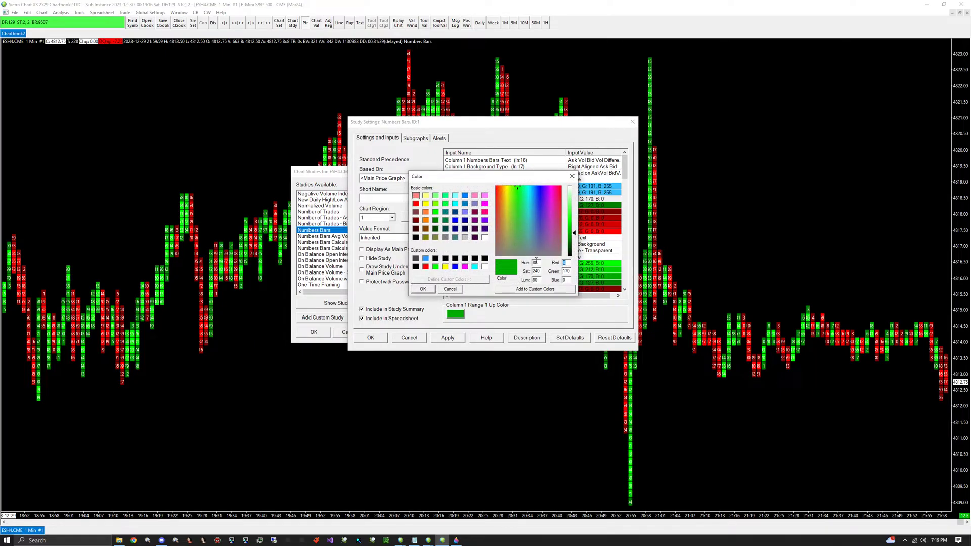
pyautogui.write('203')
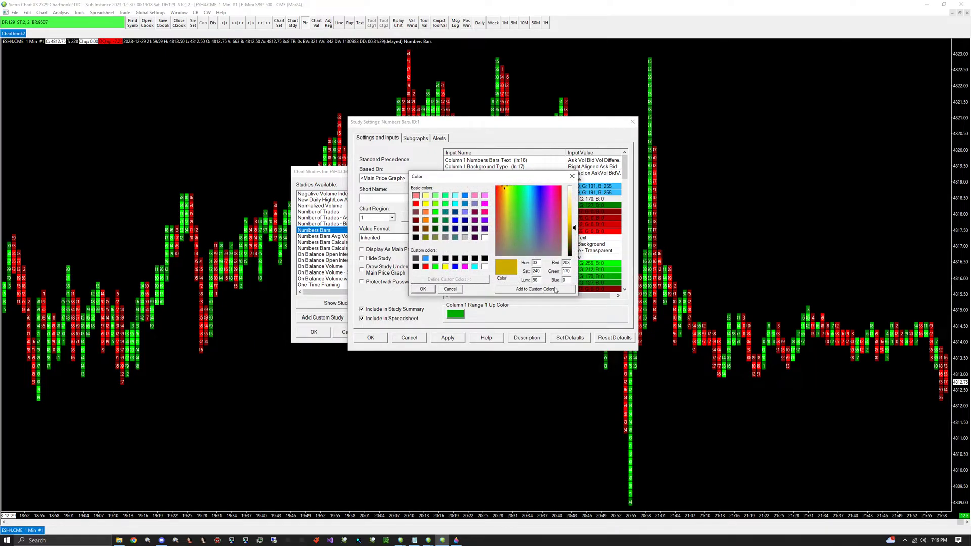
pyautogui.doubleClick(566, 272)
pyautogui.write('226')
pyautogui.press('Tab')
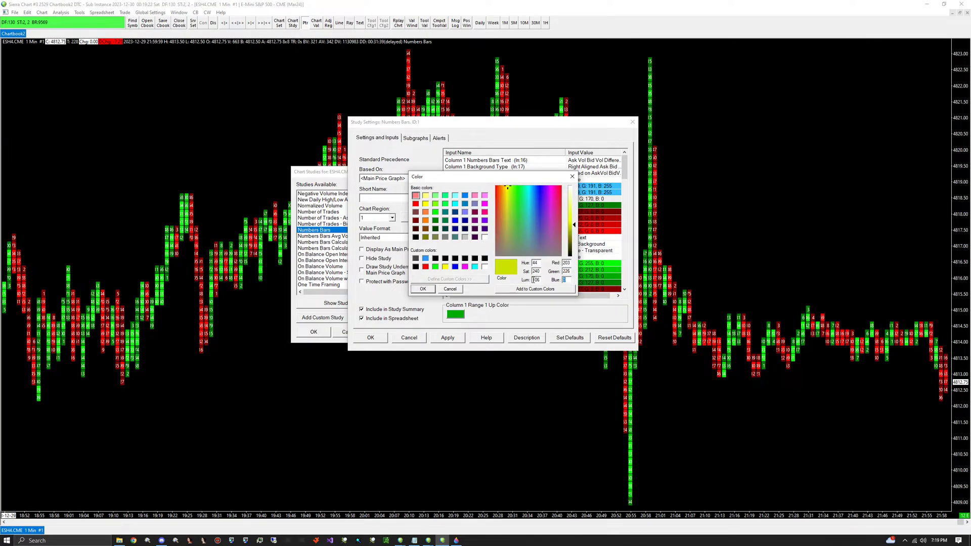
pyautogui.write('239')
pyautogui.click(431, 291)
# Give Column 1 Range 0 Up Color the RGB value 203, 226, 239.
pyautogui.press('Down')
pyautogui.click(447, 316)
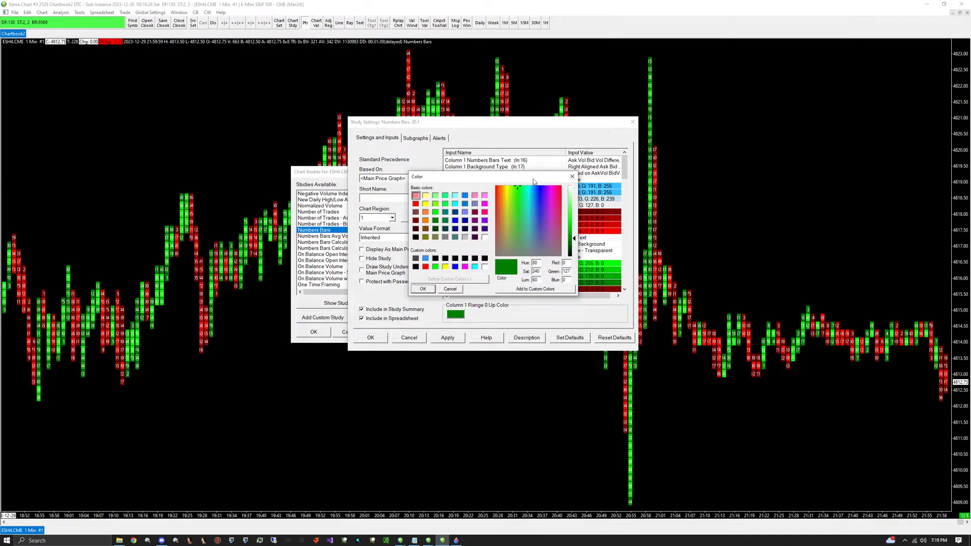
pyautogui.doubleClick(471, 261)
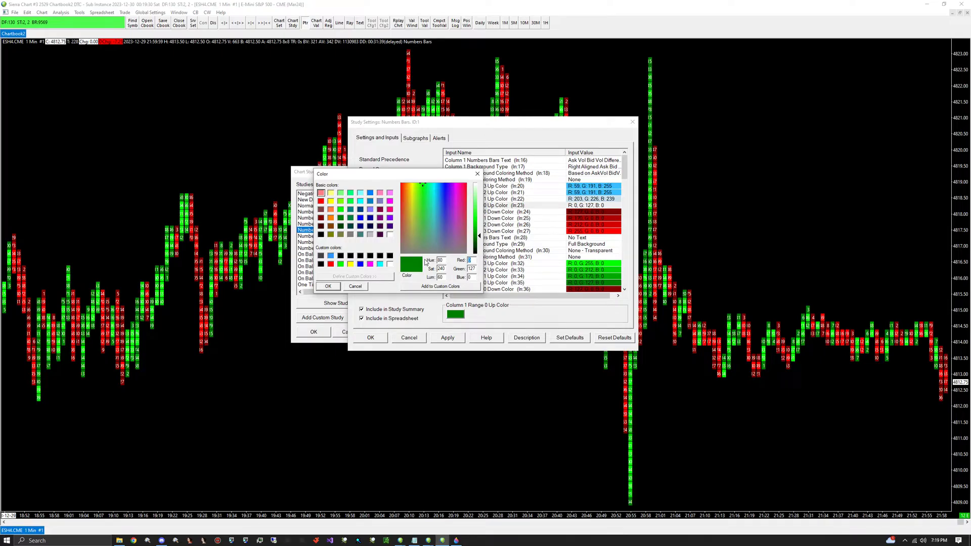
pyautogui.write('203')
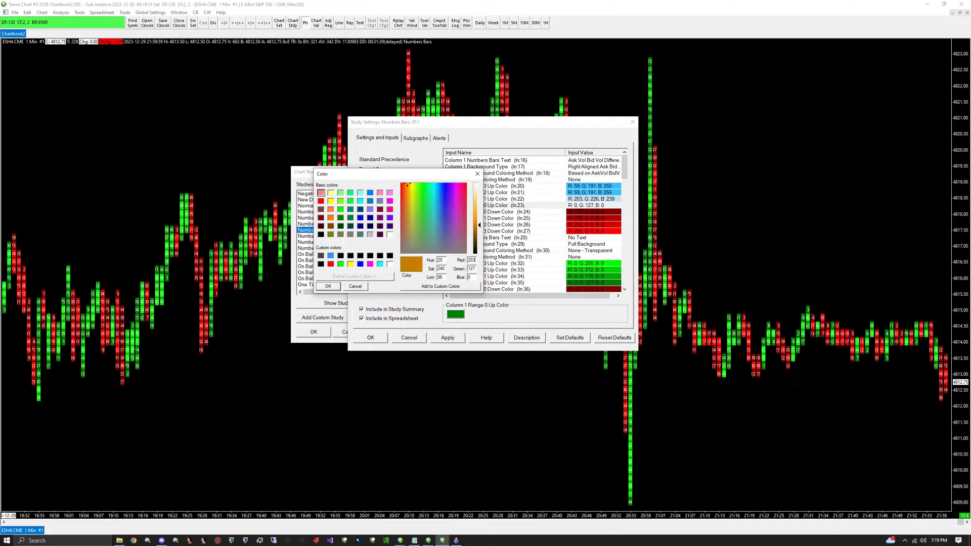
pyautogui.doubleClick(471, 268)
pyautogui.write('226')
pyautogui.doubleClick(472, 277)
pyautogui.doubleClick(471, 277)
pyautogui.write('239')
pyautogui.click(326, 286)
# Set Column 1 Range 0 Down Color to pale pink, RGB 255, 221, 211.
pyautogui.click(602, 212)
pyautogui.click(456, 315)
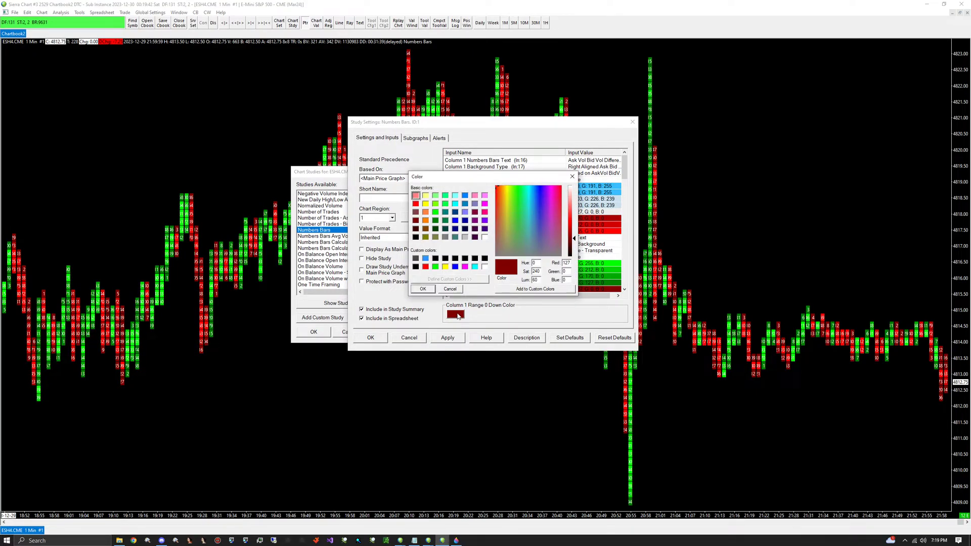
pyautogui.doubleClick(566, 263)
pyautogui.write('255')
pyautogui.doubleClick(566, 272)
pyautogui.write('221, B: ')
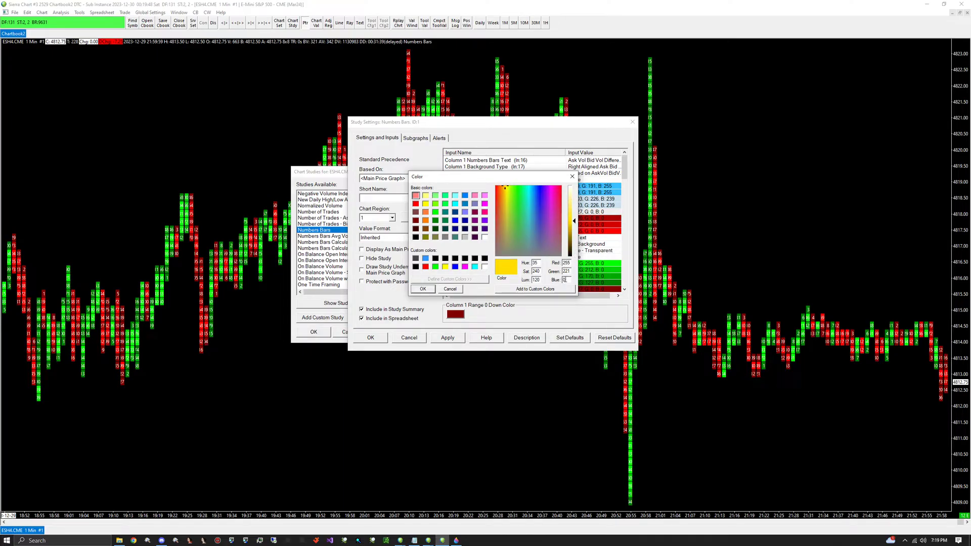
pyautogui.write('211')
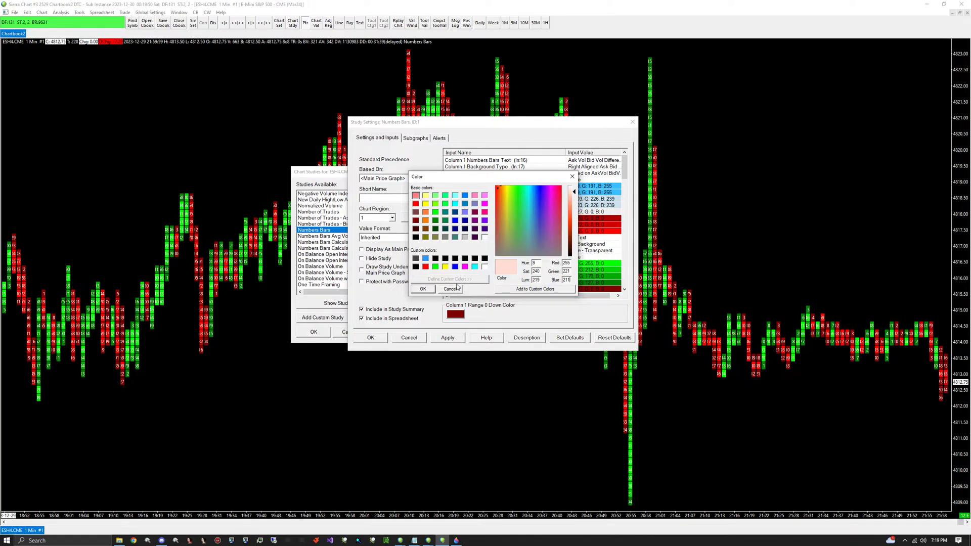
pyautogui.click(423, 289)
# Give Column 1 Range 1 Down Color the RGB value 255, 221, 211.
pyautogui.click(603, 221)
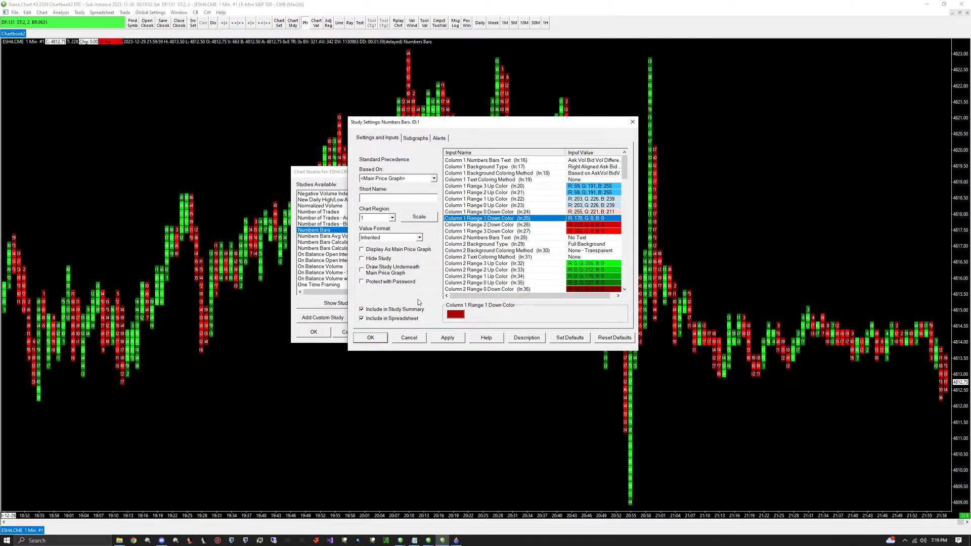
pyautogui.click(455, 315)
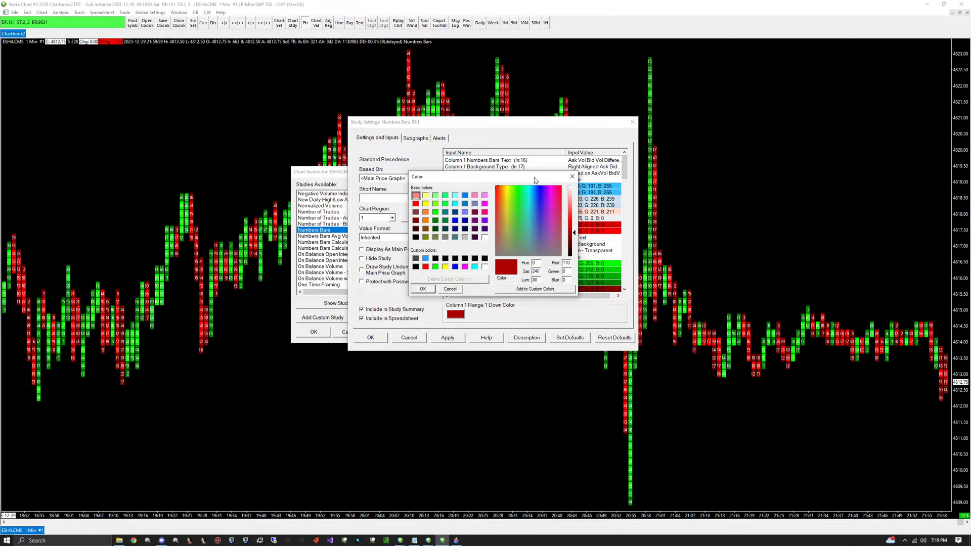
pyautogui.moveTo(534, 177); pyautogui.dragTo(502, 185)
pyautogui.doubleClick(534, 270)
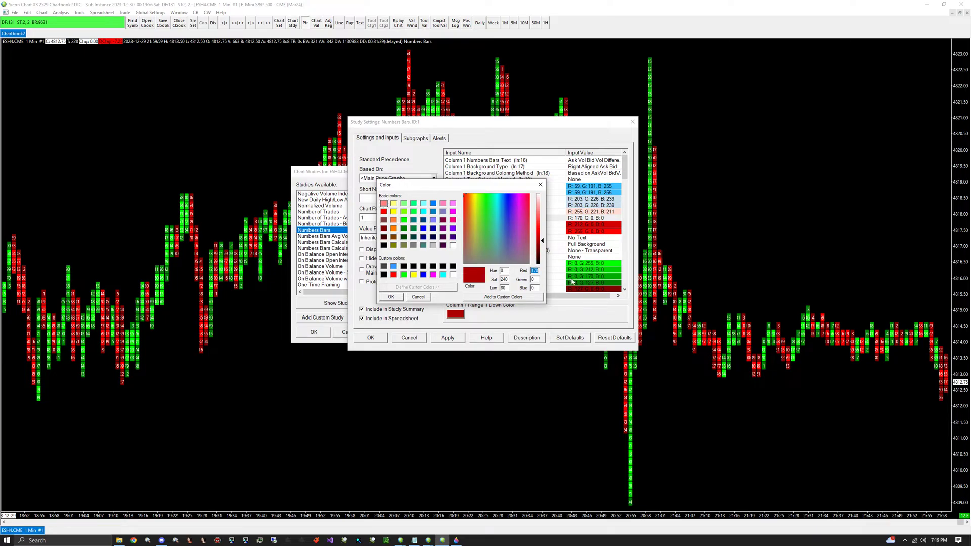
pyautogui.write('255')
pyautogui.click(533, 279)
pyautogui.write('221, B: 211')
pyautogui.press('Return')
# Change Column 1 Range 2 Down Color to pure red, RGB 255, 0, 0.
pyautogui.click(612, 227)
pyautogui.click(612, 228)
pyautogui.press('BackSpace')
pyautogui.press('BackSpace')
pyautogui.press('BackSpace')
pyautogui.write('212')
pyautogui.click(423, 289)
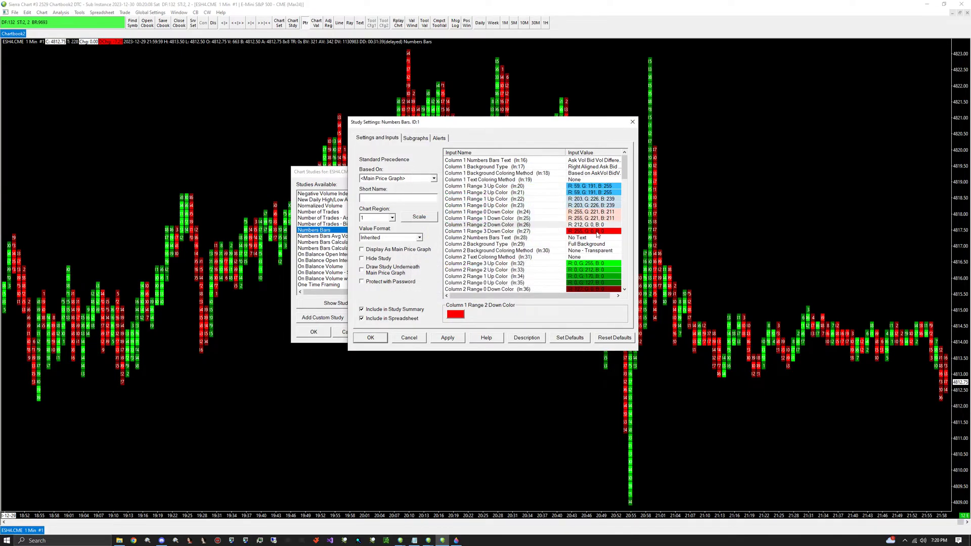
pyautogui.click(596, 232)
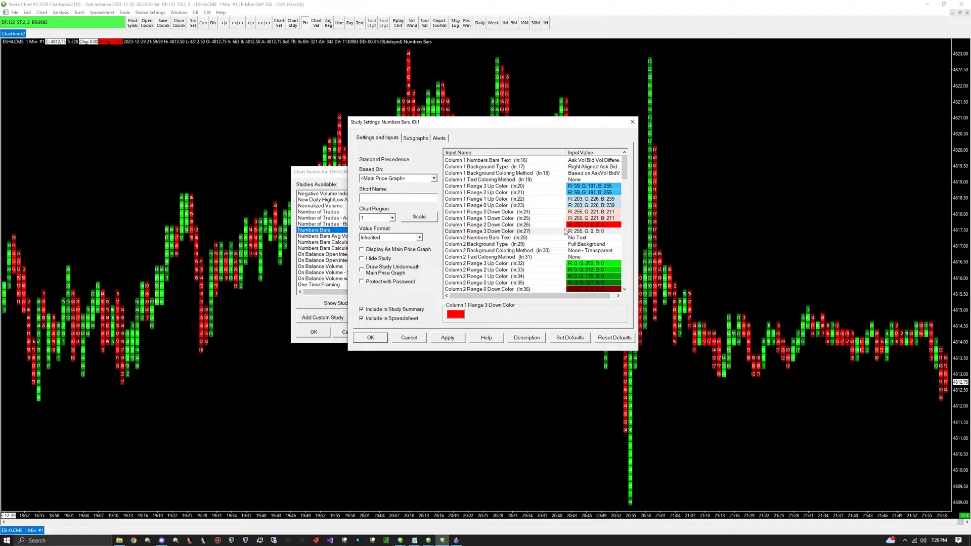
# Switch to the Footprint 101 sketch in Paint 3D, cross out the Delta column and circle the Volume label.
pyautogui.click(491, 238)
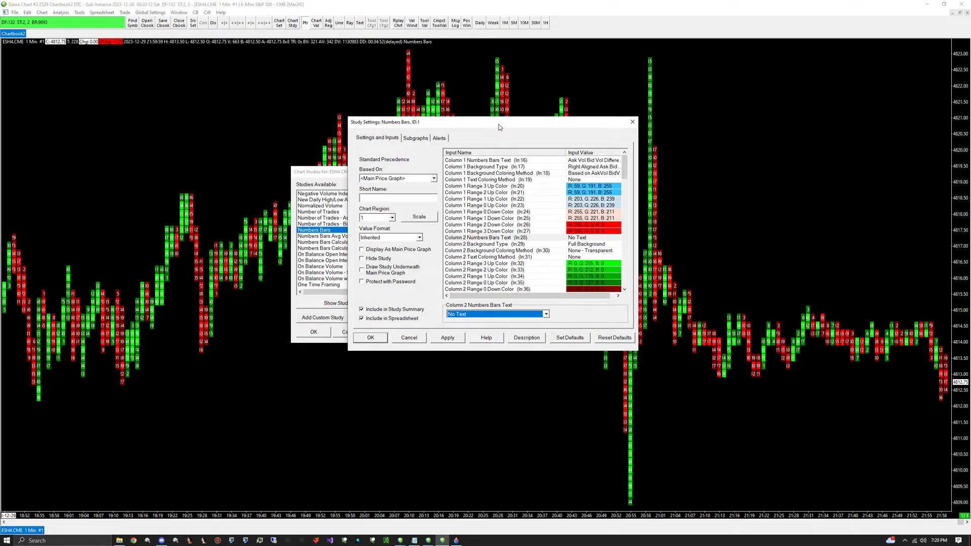
pyautogui.moveTo(498, 128); pyautogui.dragTo(547, 117)
pyautogui.click(457, 541)
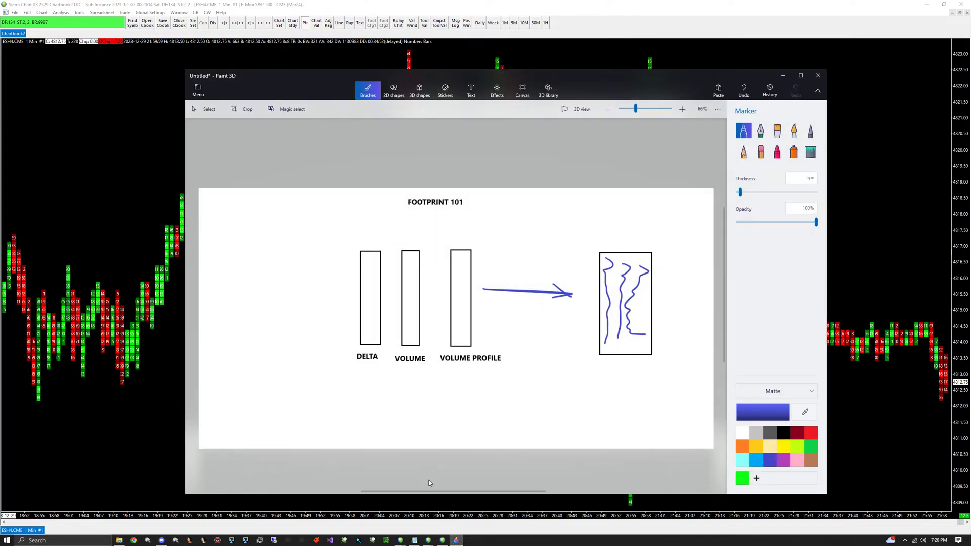
pyautogui.moveTo(340, 242); pyautogui.dragTo(378, 318)
pyautogui.moveTo(386, 272); pyautogui.dragTo(321, 331)
pyautogui.moveTo(499, 76)
pyautogui.mouseDown()
pyautogui.moveTo(440, 307)
pyautogui.moveTo(435, 104)
pyautogui.mouseUp()
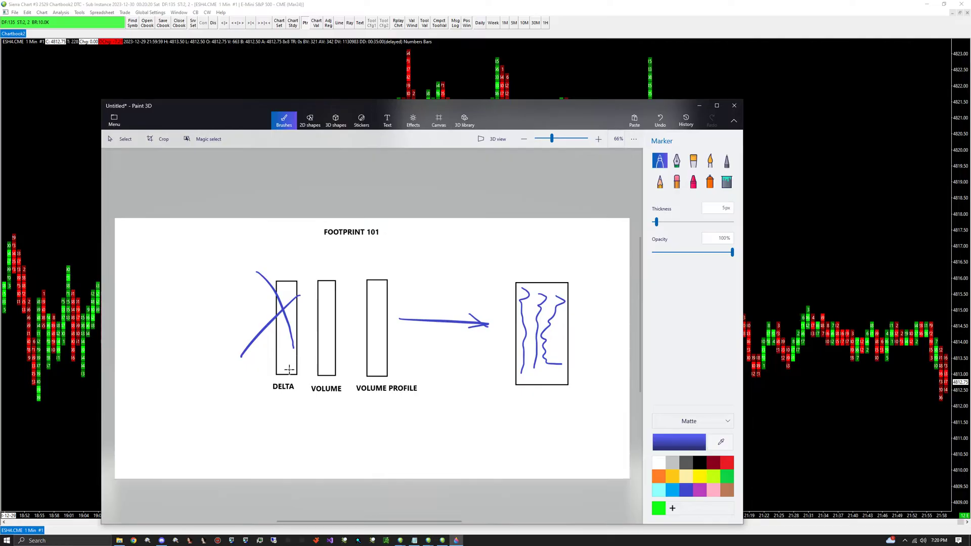
pyautogui.moveTo(328, 376)
pyautogui.mouseDown()
pyautogui.moveTo(328, 410)
pyautogui.moveTo(336, 383)
pyautogui.mouseUp()
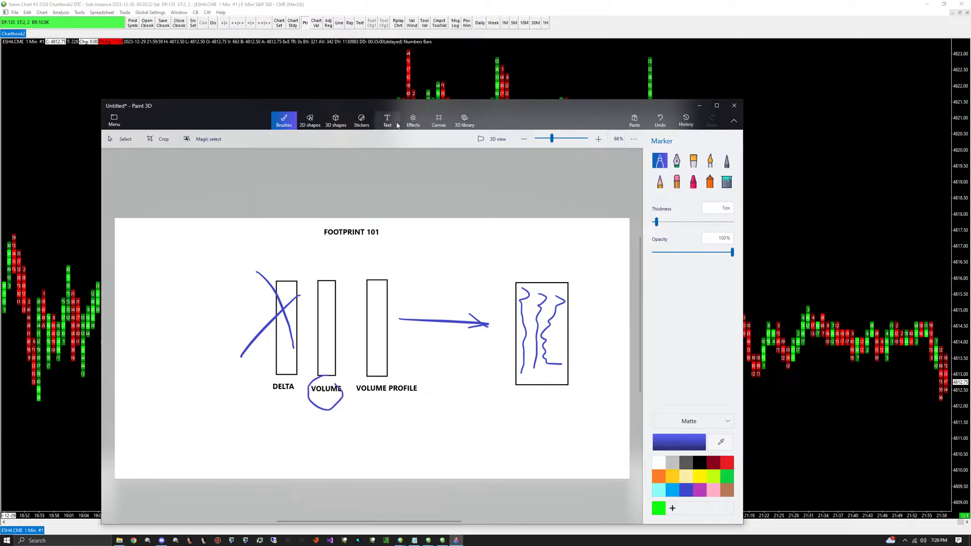
pyautogui.click(698, 108)
# Set Column 2 Numbers Bars Text to Volume in the Numbers Bars study settings.
pyautogui.click(514, 227)
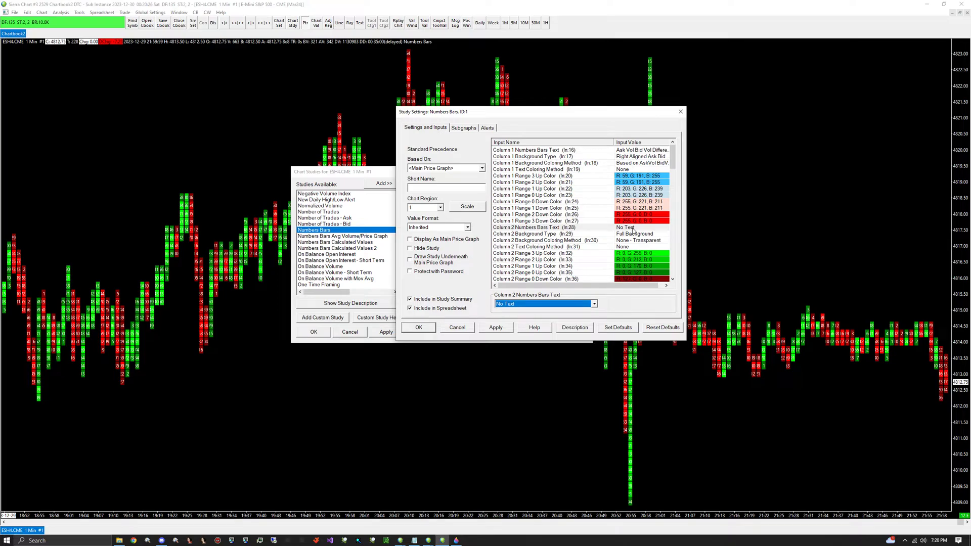
pyautogui.scroll(-1, 632, 231)
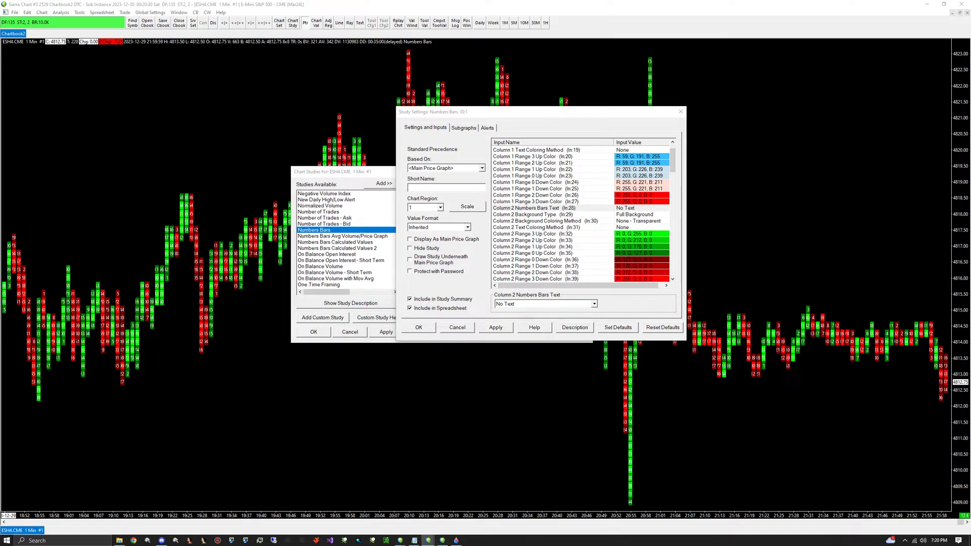
pyautogui.click(556, 303)
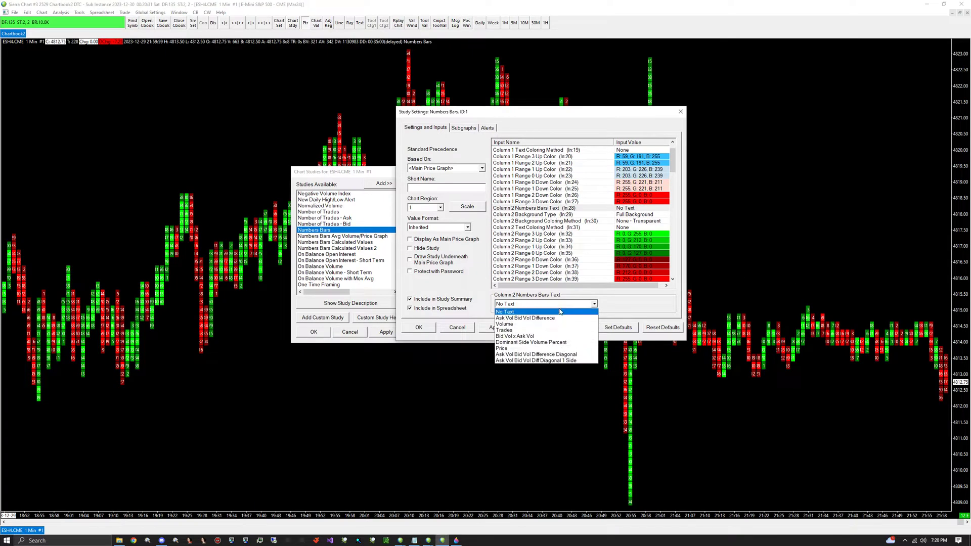
pyautogui.click(529, 315)
# Set Column 2 Background Coloring Method to Based on Trades - Actual.
pyautogui.click(647, 215)
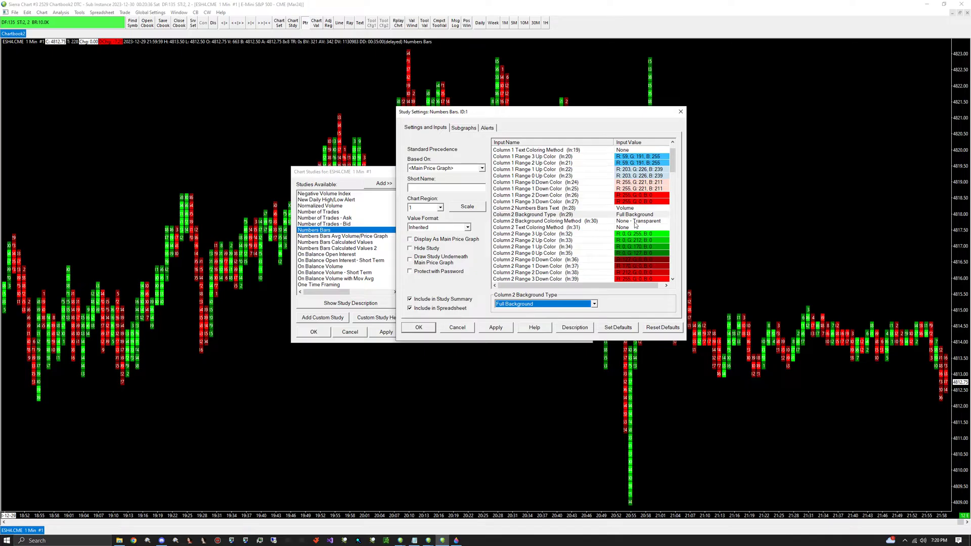
pyautogui.click(636, 222)
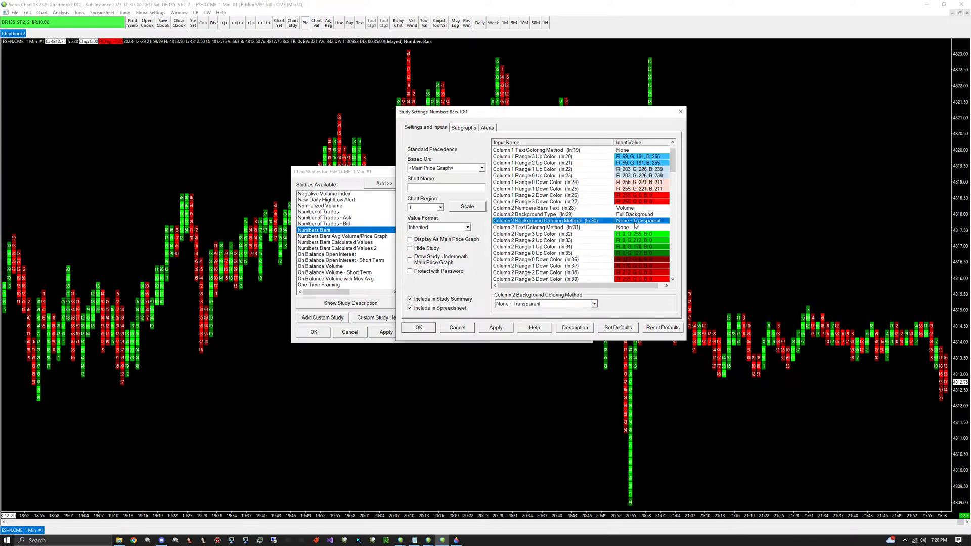
pyautogui.click(553, 304)
pyautogui.scroll(-2, 551, 354)
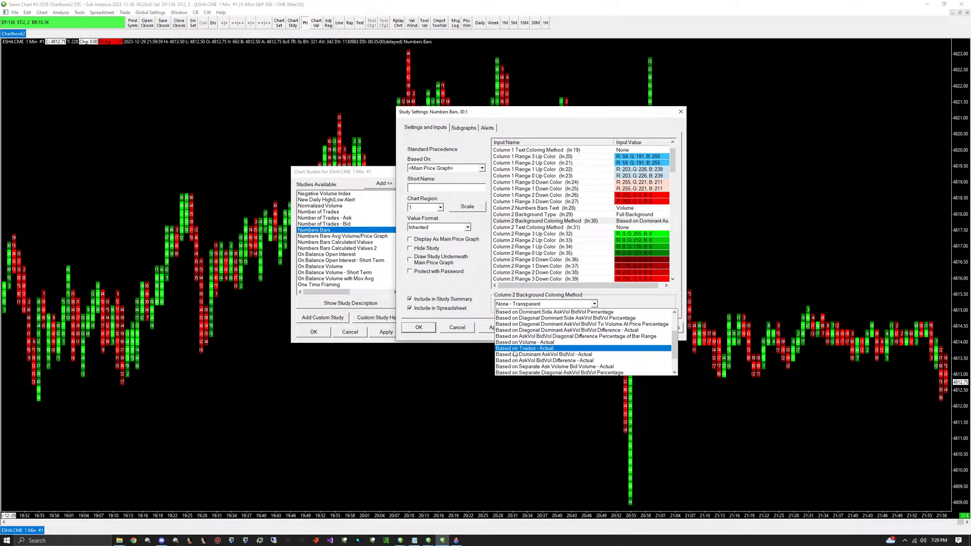
pyautogui.click(529, 349)
# Set Column 2 Range 3 Up Color to light gray, RGB 200, 200, 200.
pyautogui.scroll(-2, 626, 229)
pyautogui.click(627, 196)
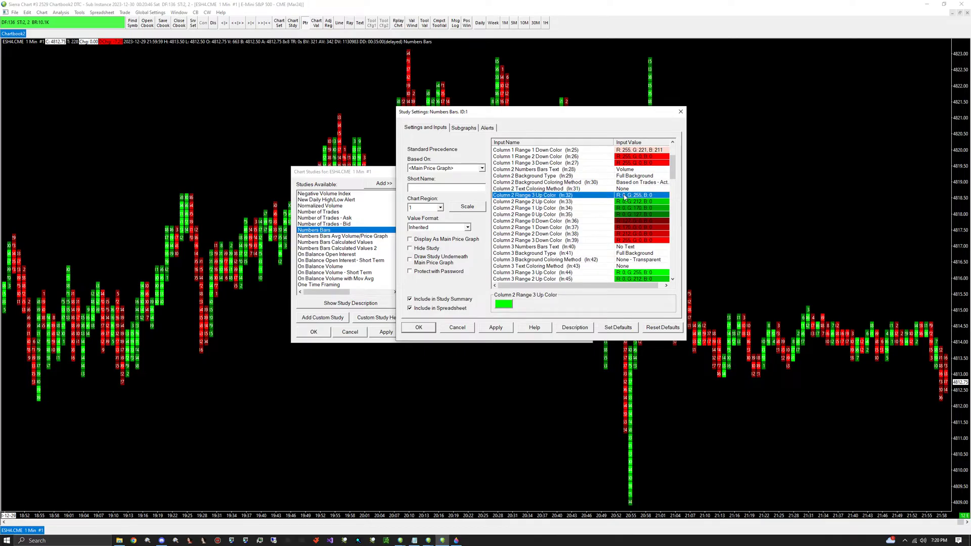
pyautogui.click(625, 197)
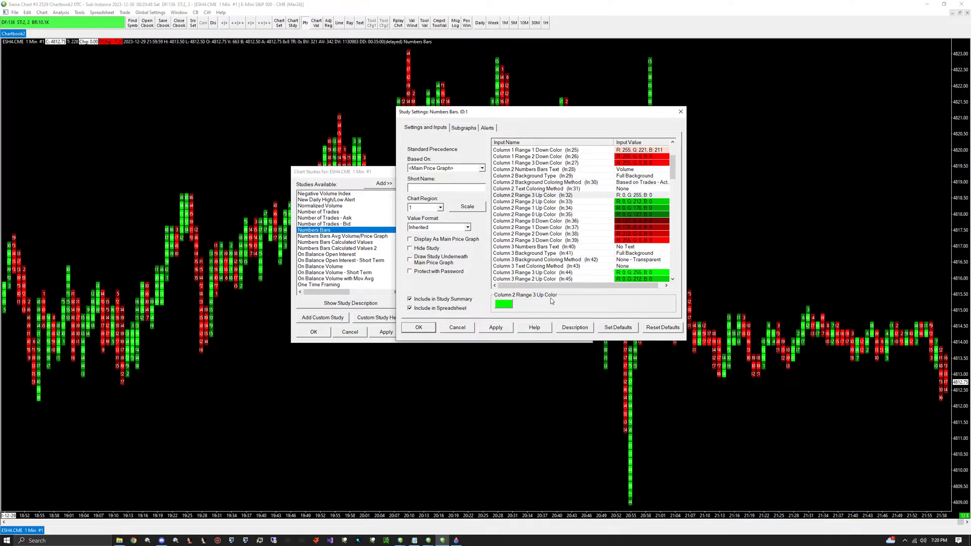
pyautogui.click(504, 304)
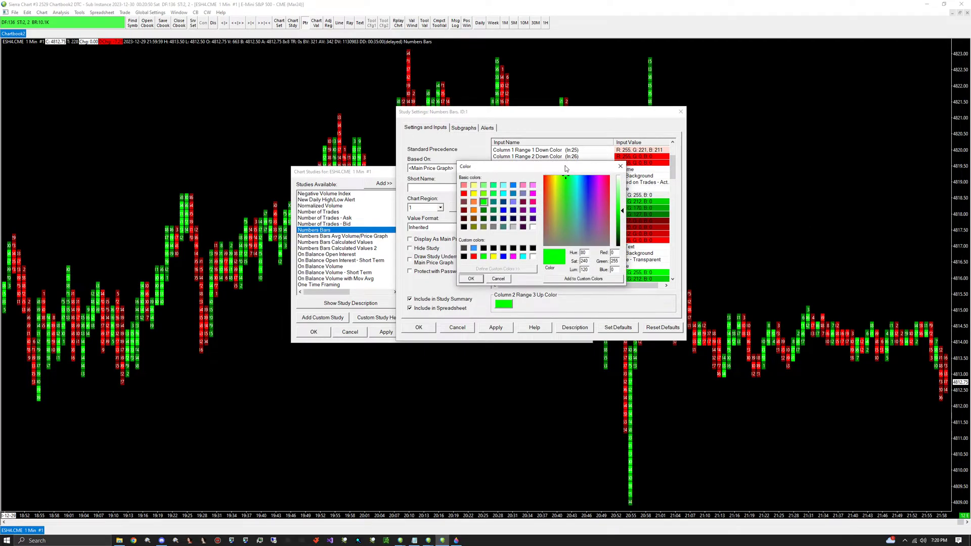
pyautogui.moveTo(566, 165); pyautogui.dragTo(473, 169)
pyautogui.write('200')
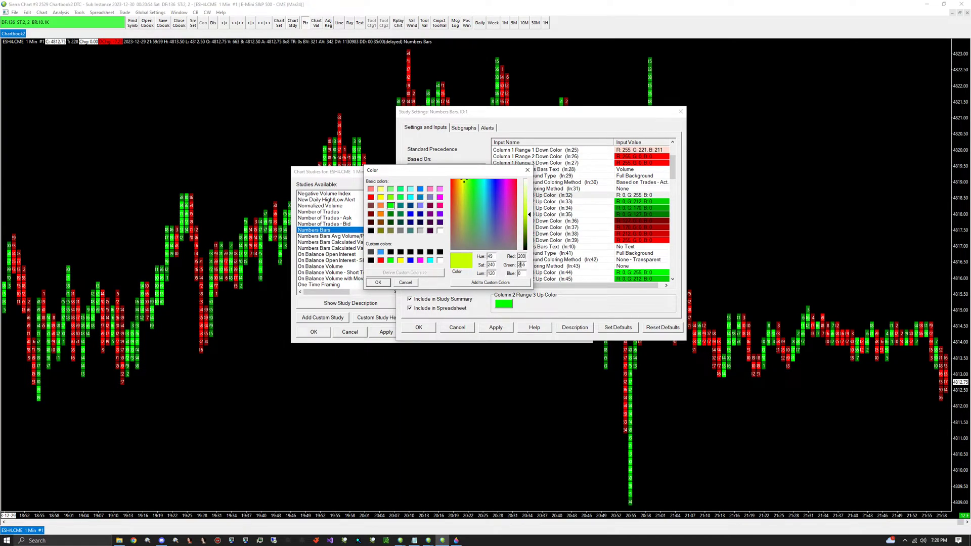
pyautogui.write('200')
pyautogui.press('Tab')
pyautogui.write('200')
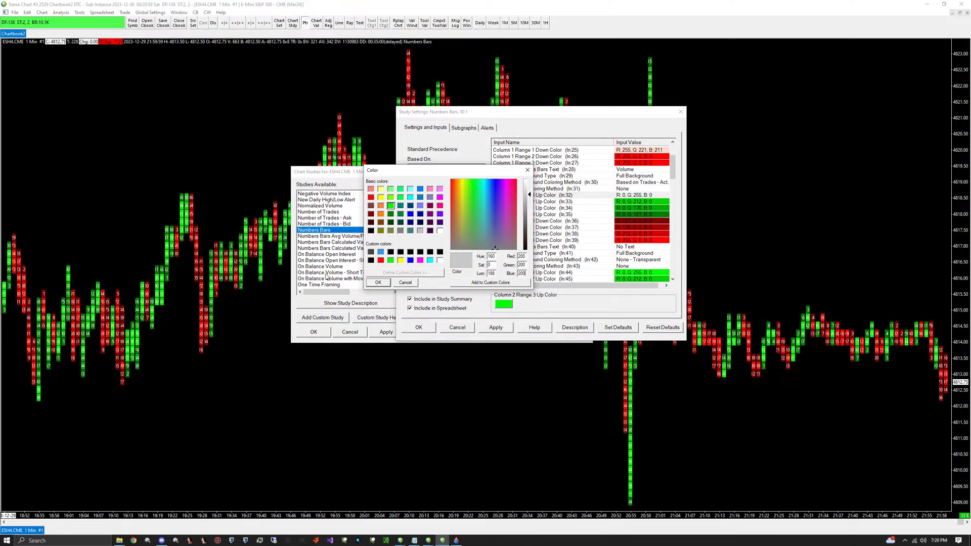
pyautogui.click(379, 283)
# Set Column 2 Range 2 Up Color to medium gray, RGB 150, 150, 150.
pyautogui.click(648, 203)
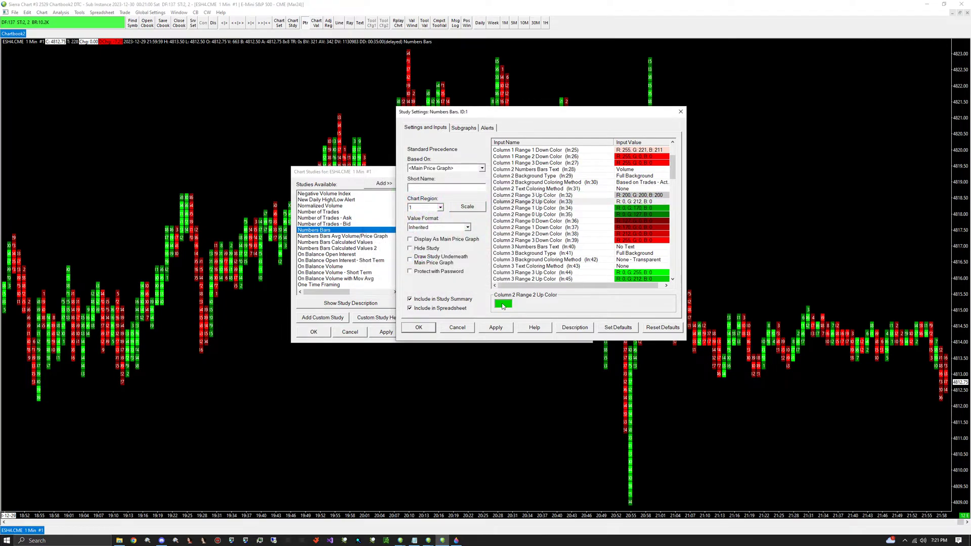
pyautogui.click(648, 203)
pyautogui.doubleClick(614, 253)
pyautogui.write('150')
pyautogui.doubleClick(615, 261)
pyautogui.write('1')
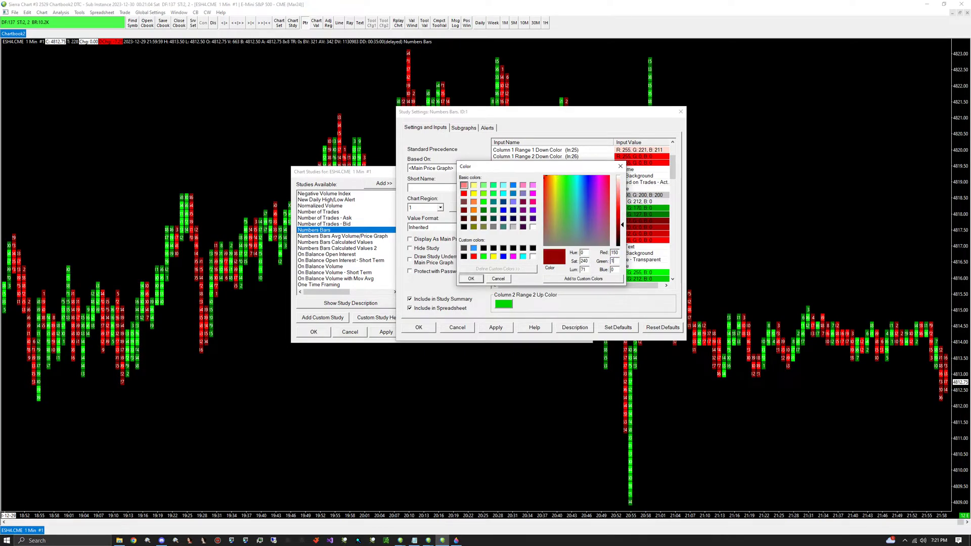
pyautogui.write('50')
pyautogui.doubleClick(613, 270)
pyautogui.write('150')
pyautogui.click(471, 279)
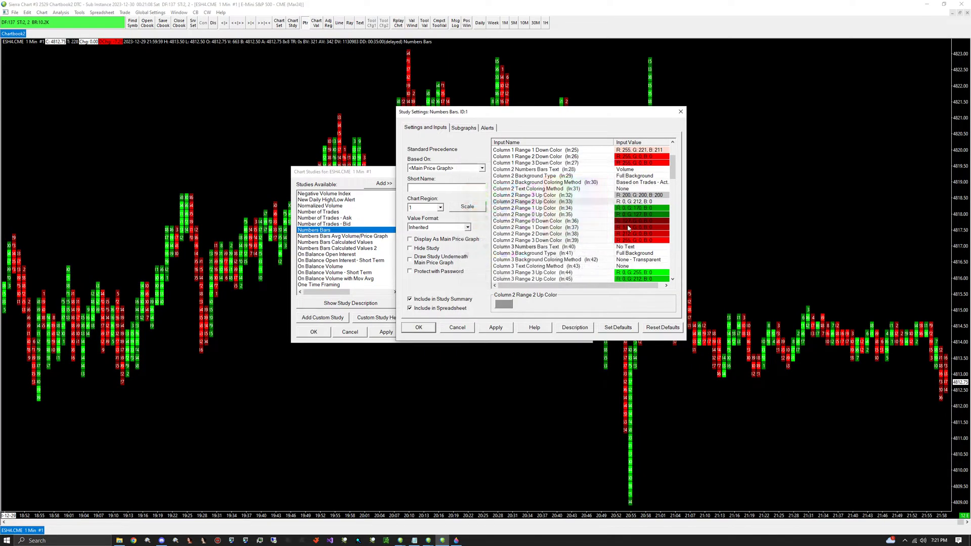
# Set Column 2 Range 1 Up Color to dark gray, RGB 100, 100, 100.
pyautogui.click(638, 212)
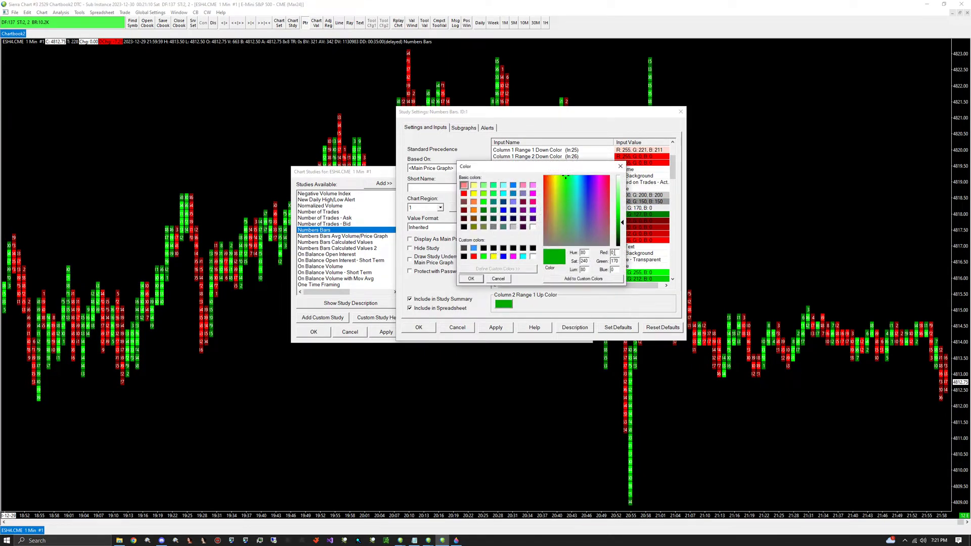
pyautogui.doubleClick(614, 252)
pyautogui.write('100')
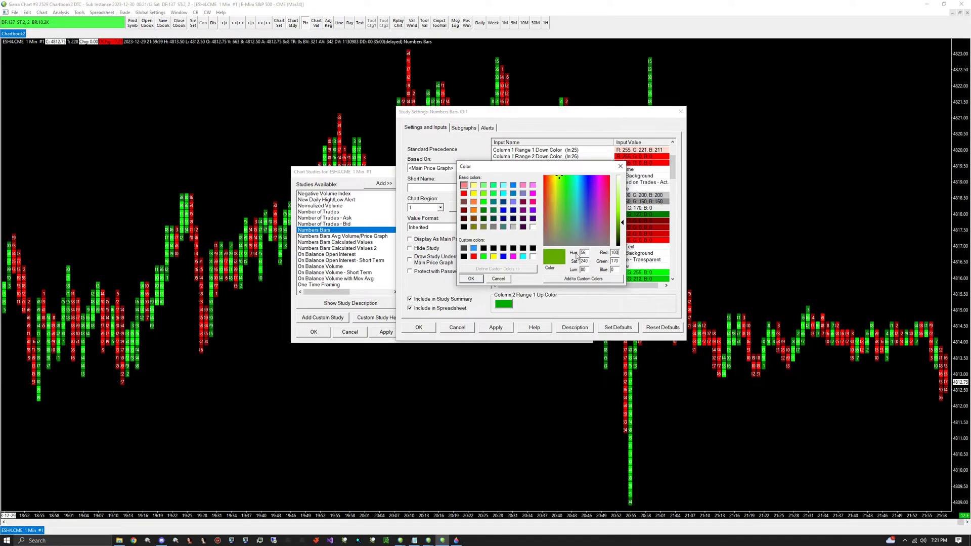
pyautogui.doubleClick(617, 261)
pyautogui.write('100')
pyautogui.doubleClick(614, 269)
pyautogui.write('100')
pyautogui.click(471, 278)
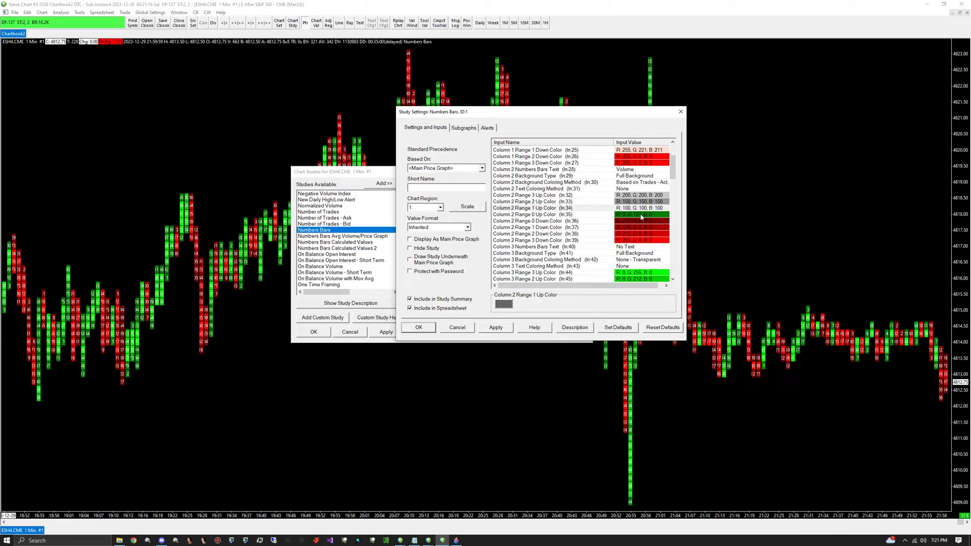
# Set Column 2 Range 0 Up Color to very dark gray, RGB 50, 50, 50.
pyautogui.click(641, 218)
pyautogui.click(504, 304)
pyautogui.write('50')
pyautogui.press('Tab')
pyautogui.write('50')
pyautogui.press('Tab')
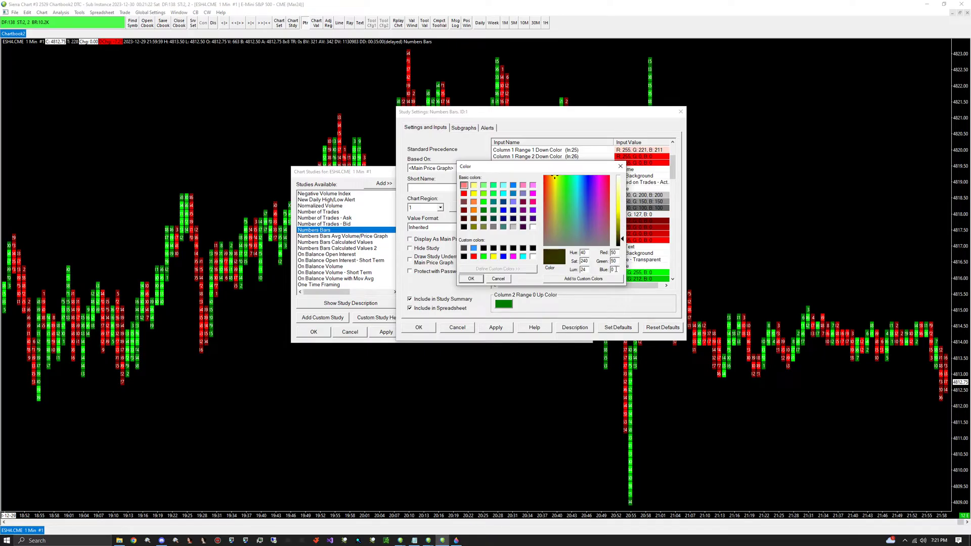
pyautogui.write('50')
pyautogui.click(471, 279)
# Give Column 2 Range 0 Down Color the RGB value 50, 50, 50.
pyautogui.press('Down')
pyautogui.click(504, 304)
pyautogui.doubleClick(614, 252)
pyautogui.write('5050')
pyautogui.press('Tab')
pyautogui.write('50')
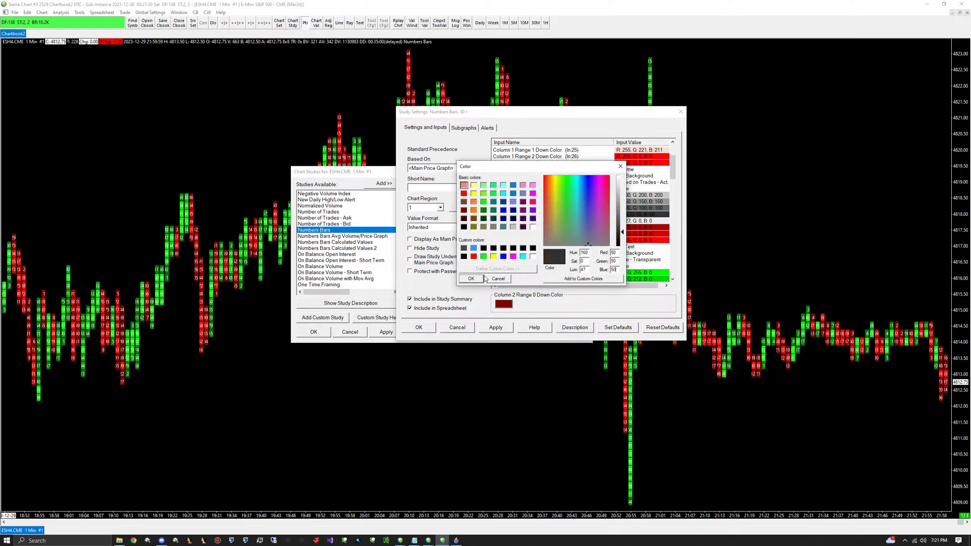
pyautogui.click(478, 279)
# Give Column 2 Range 1 Down Color the RGB value 100, 100, 100.
pyautogui.click(631, 231)
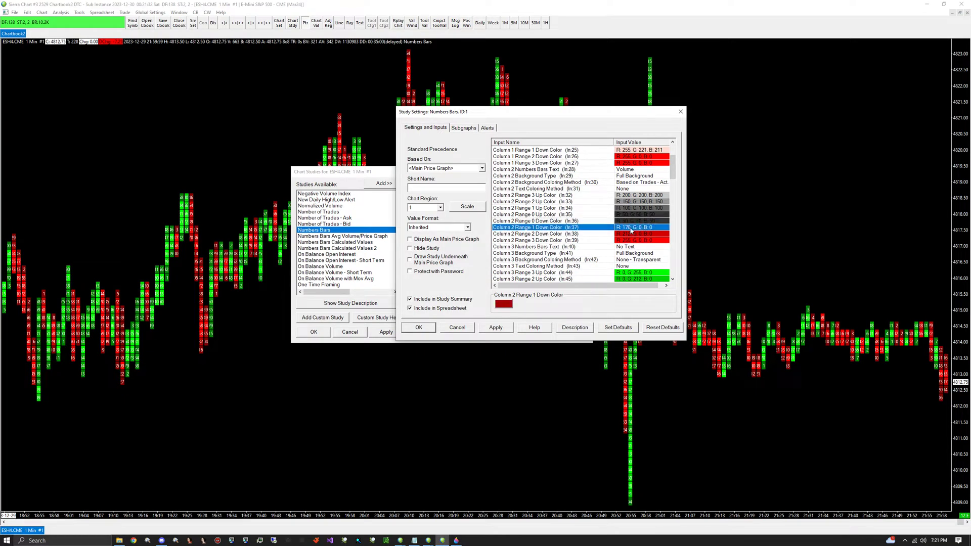
pyautogui.click(503, 304)
pyautogui.doubleClick(614, 252)
pyautogui.write('100100')
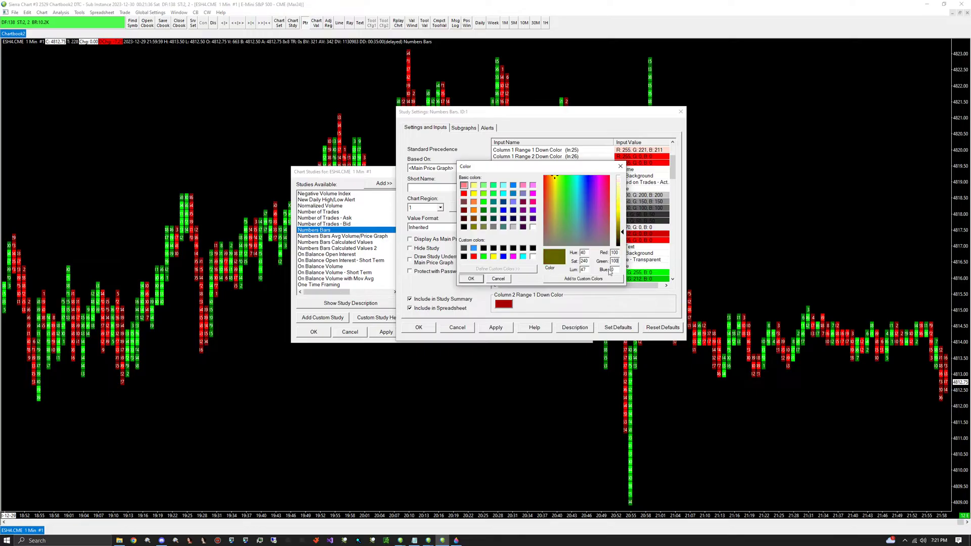
pyautogui.write('00')
pyautogui.click(471, 279)
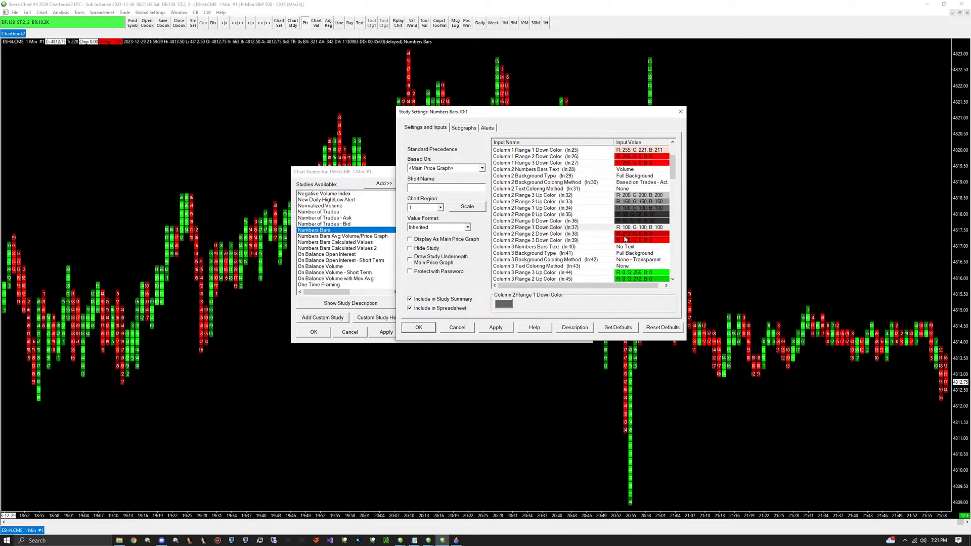
# Set Column 2 Range 2 Down Color to medium gray, RGB 150, 150, 150.
pyautogui.click(504, 304)
pyautogui.doubleClick(614, 253)
pyautogui.write('1')
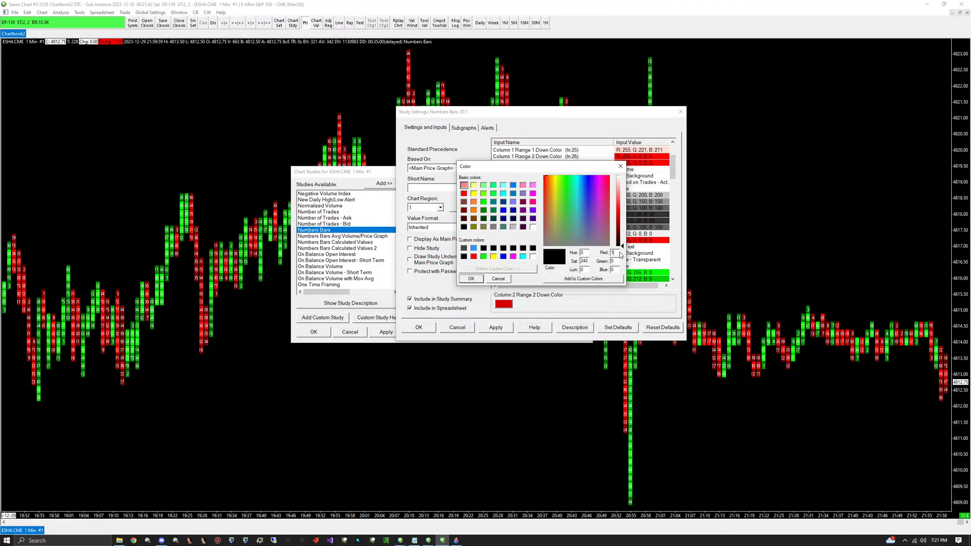
pyautogui.write('50')
pyautogui.doubleClick(615, 261)
pyautogui.write('160')
pyautogui.press('BackSpace')
pyautogui.press('BackSpace')
pyautogui.write('50')
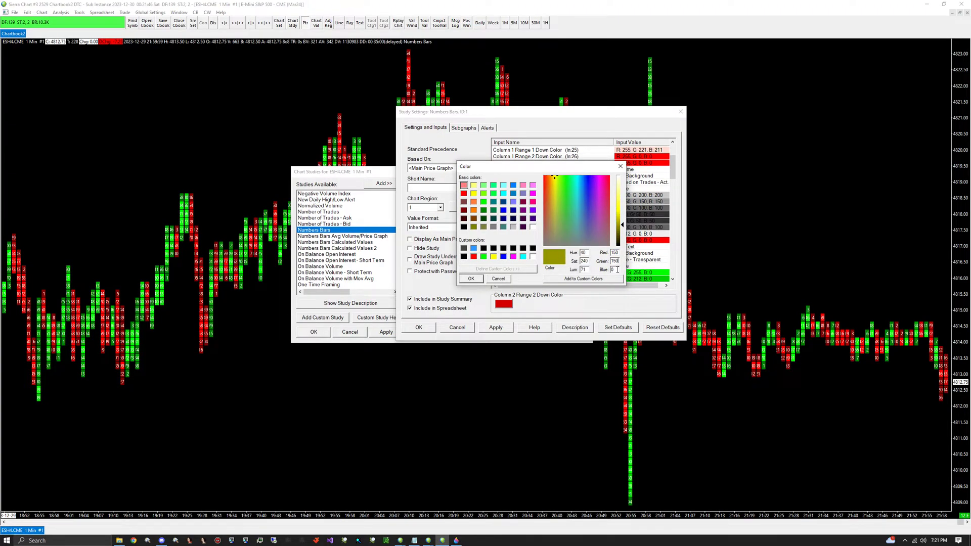
pyautogui.write('50')
pyautogui.click(471, 279)
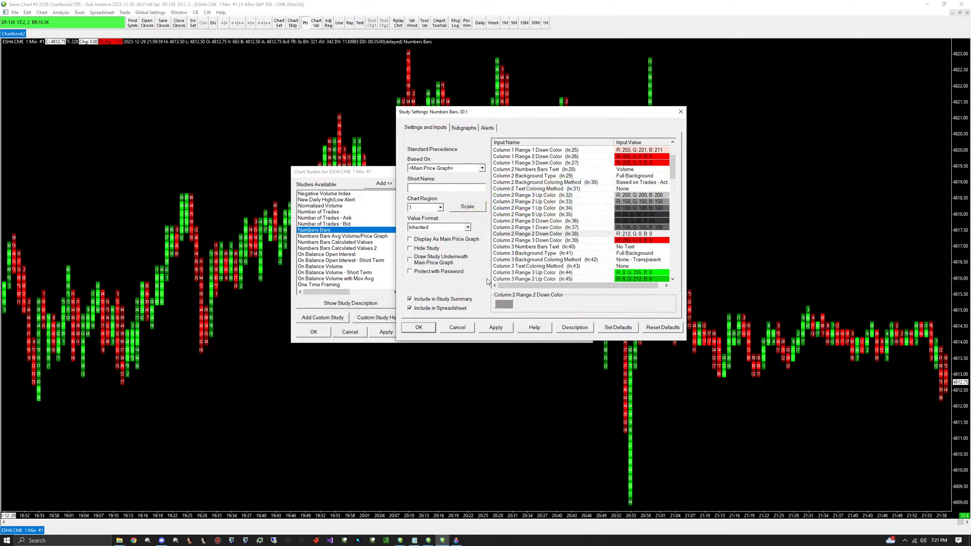
# Set Column 2 Range 3 Down Color to light gray, RGB 200, 200, 200.
pyautogui.click(625, 242)
pyautogui.click(625, 241)
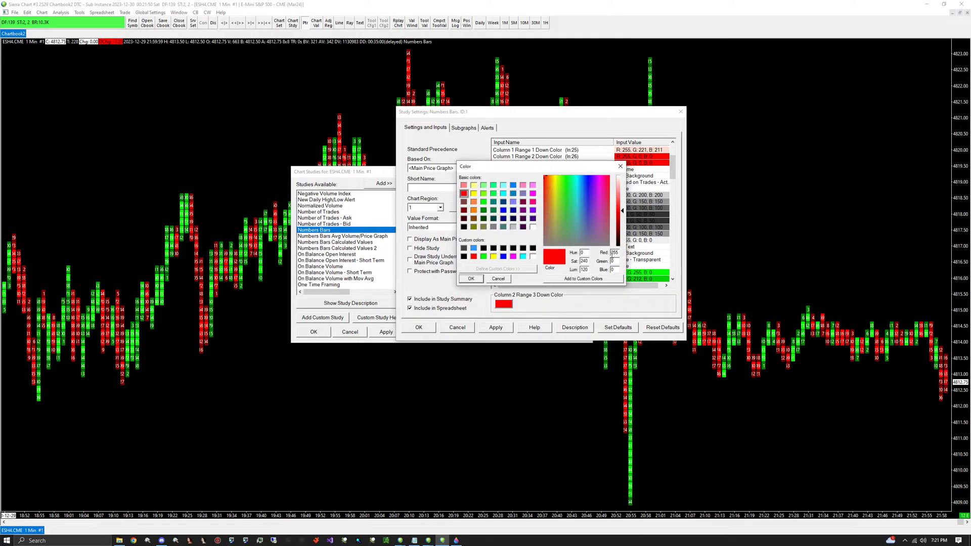
pyautogui.doubleClick(614, 253)
pyautogui.write('200')
pyautogui.press('Tab')
pyautogui.write('20')
pyautogui.write('200')
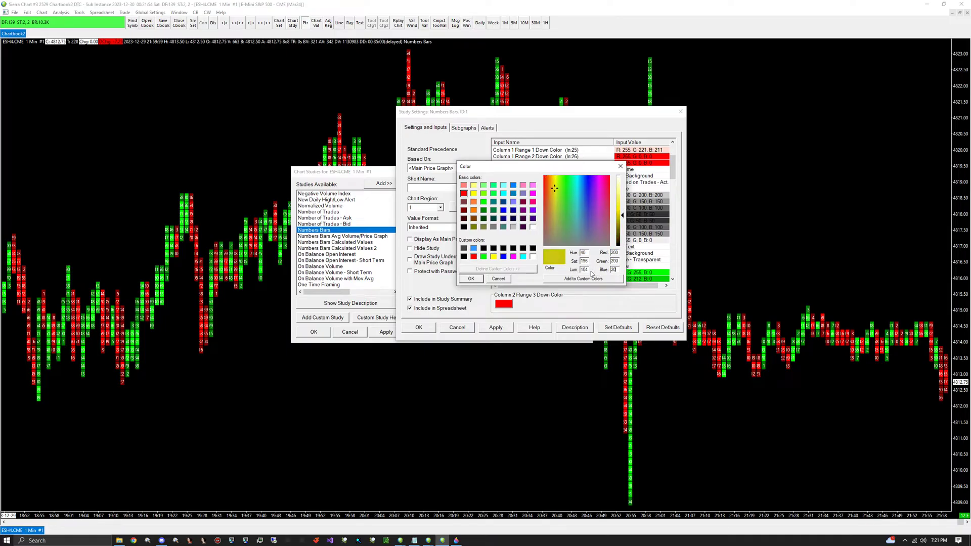
pyautogui.click(471, 279)
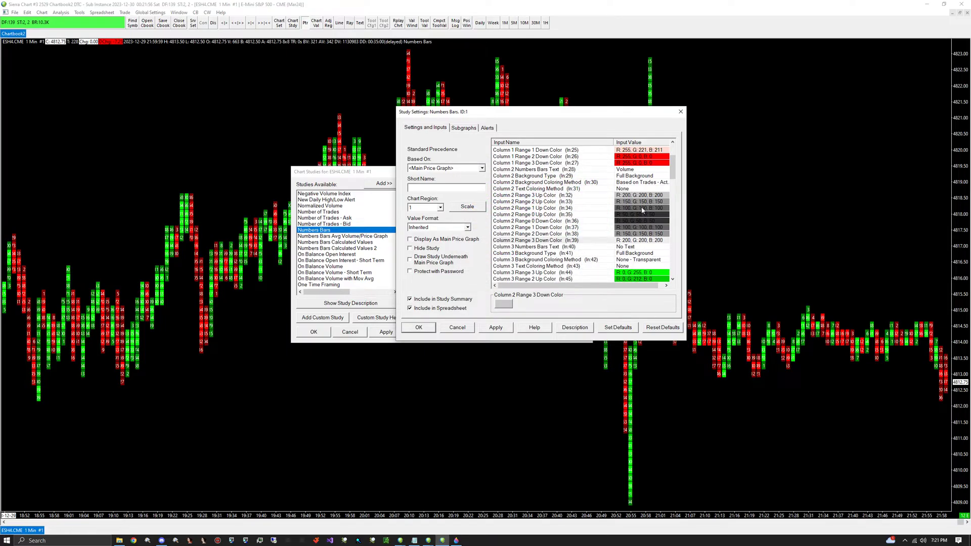
pyautogui.click(641, 183)
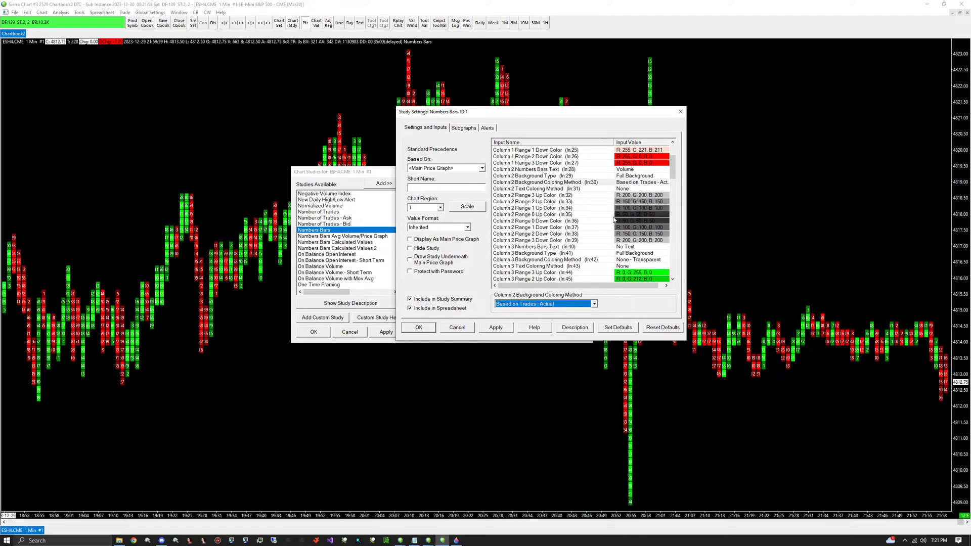
pyautogui.click(588, 247)
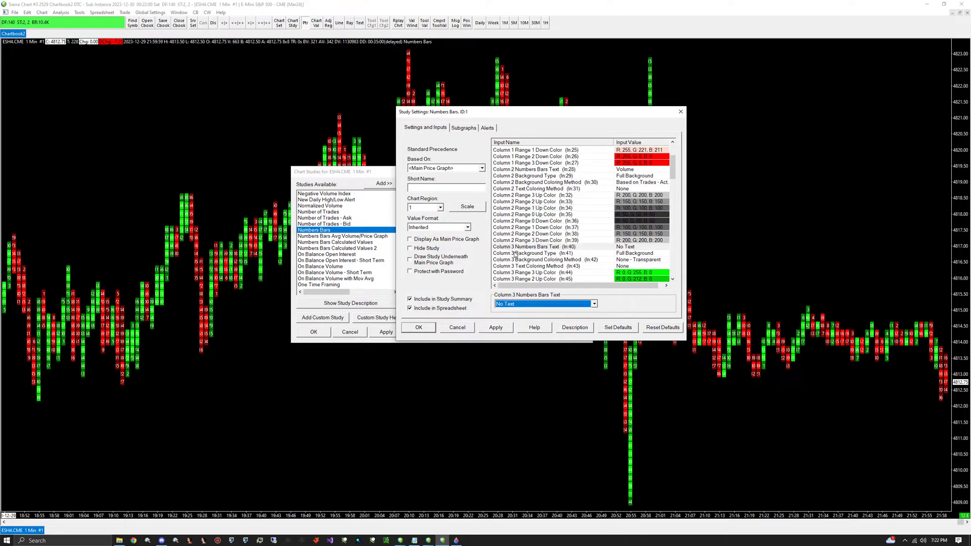
# Switch to Paint 3D, cross out the Volume column and circle the Volume Profile label in the footprint sketch, and return to Sierra Chart.
pyautogui.click(456, 541)
pyautogui.moveTo(342, 289); pyautogui.dragTo(287, 397)
pyautogui.moveTo(309, 284); pyautogui.dragTo(322, 375)
pyautogui.moveTo(403, 383)
pyautogui.mouseDown()
pyautogui.moveTo(338, 394)
pyautogui.moveTo(404, 384)
pyautogui.mouseUp()
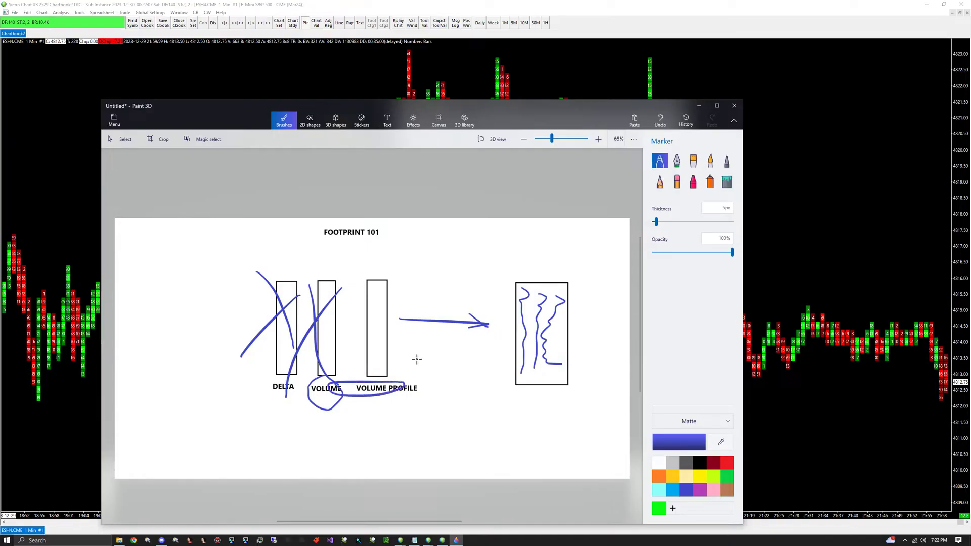
pyautogui.click(699, 105)
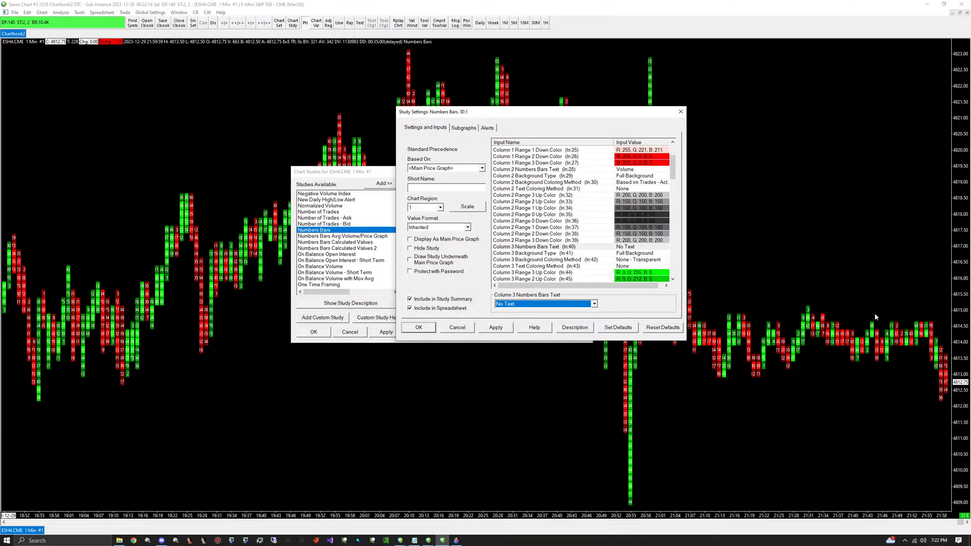
# Set Column 3 Background Type to Volume Profile.
pyautogui.click(567, 254)
pyautogui.click(539, 305)
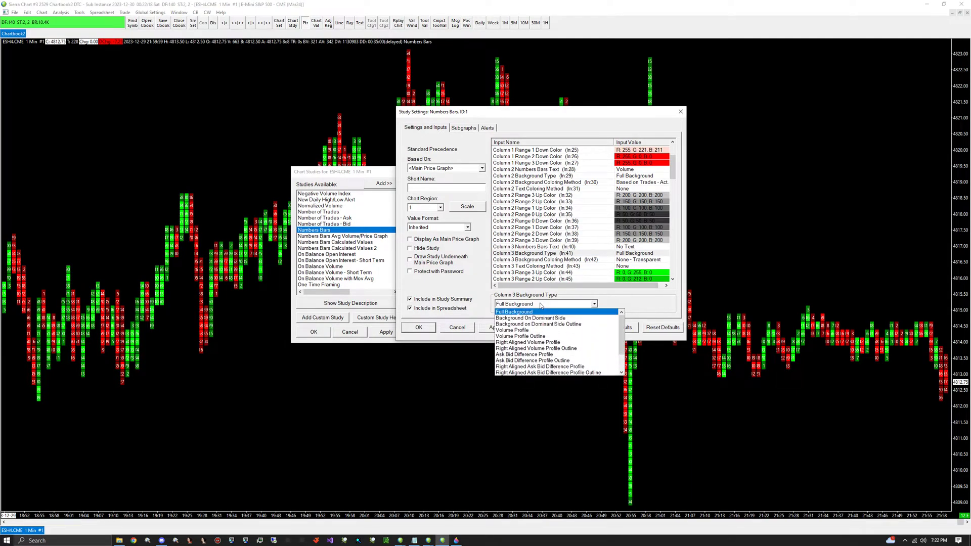
pyautogui.click(529, 331)
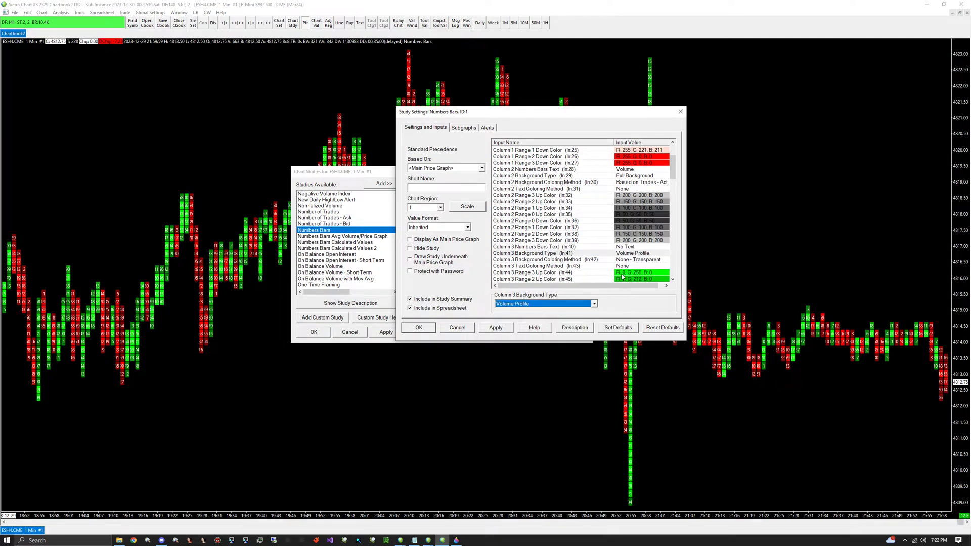
# Set Column 3 Background Coloring Method to Based on Dominant AskVol BidVol To Volume At Price Percentage.
pyautogui.click(594, 260)
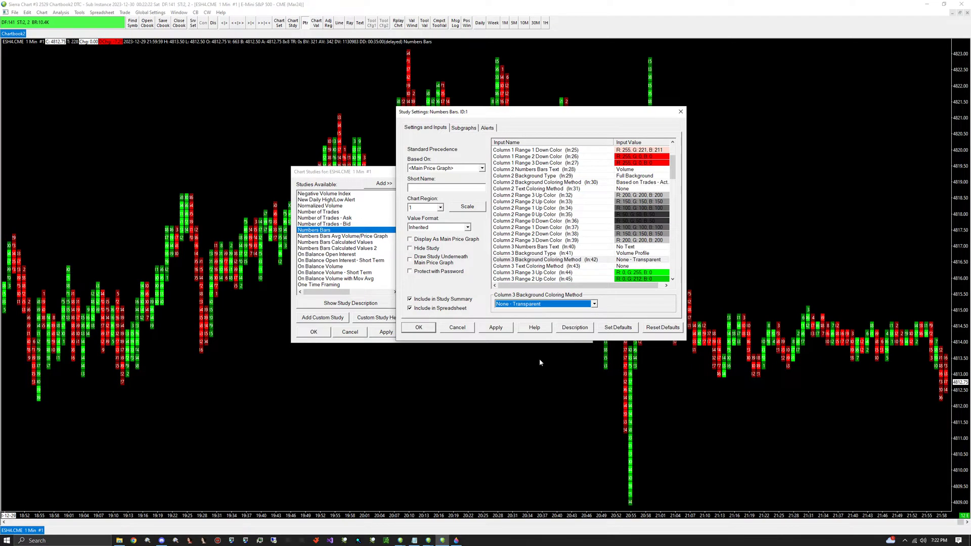
pyautogui.click(542, 304)
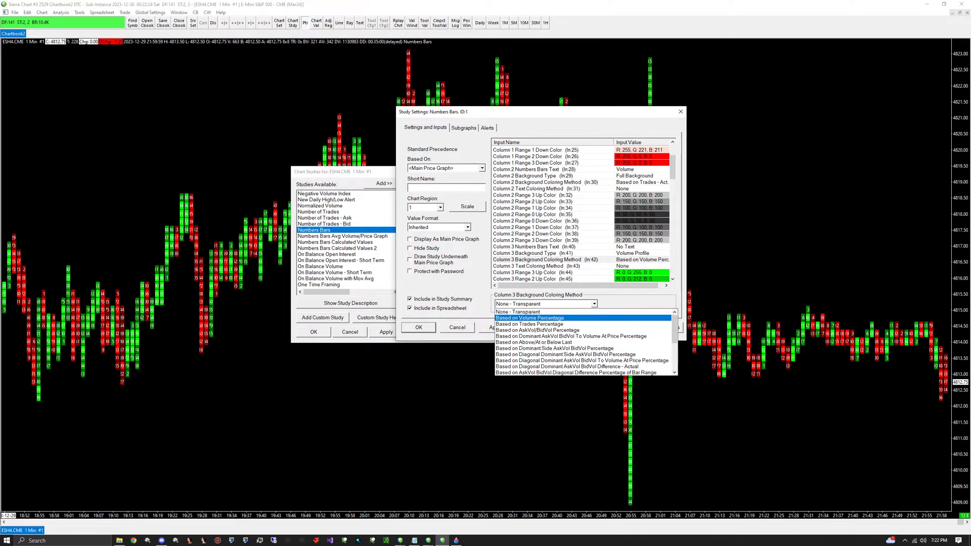
pyautogui.press('Escape')
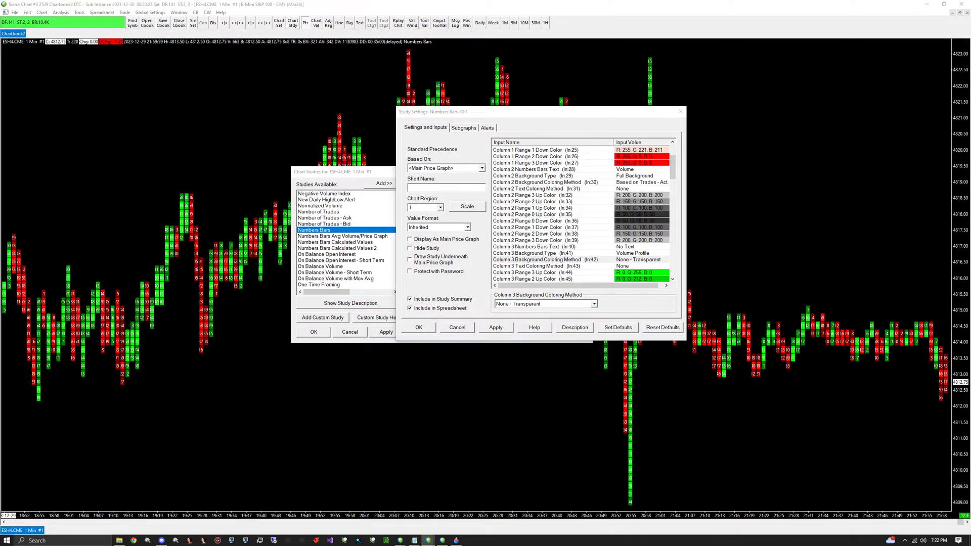
pyautogui.click(544, 305)
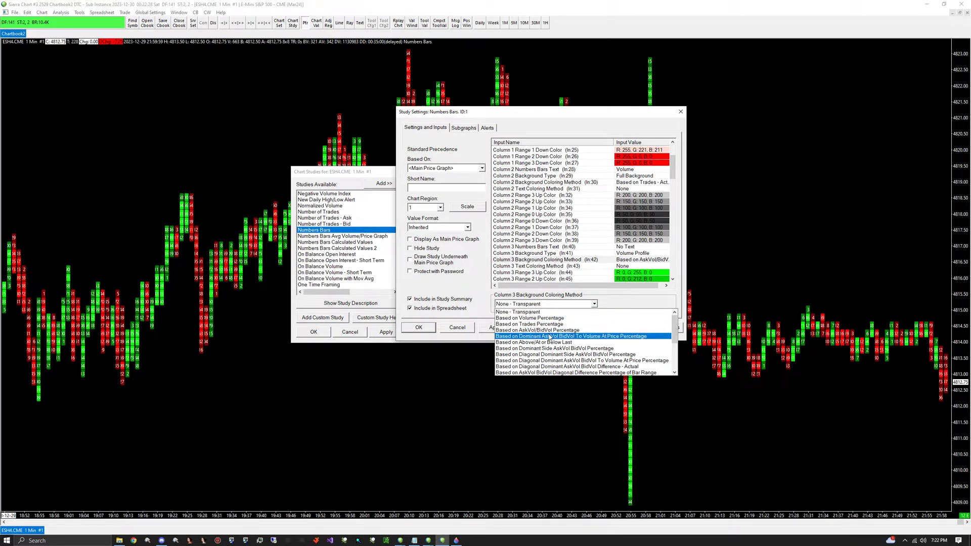
pyautogui.scroll(-1, 544, 344)
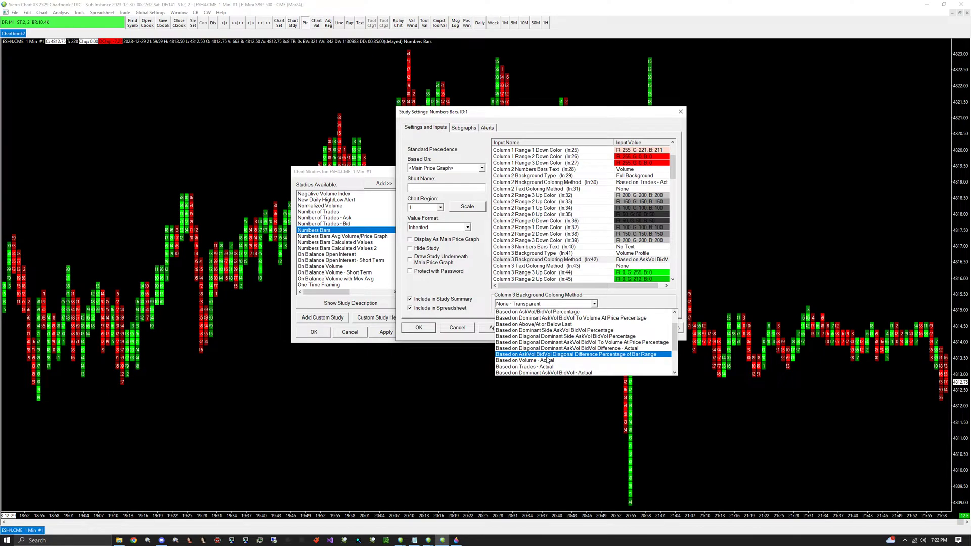
pyautogui.scroll(-2, 546, 359)
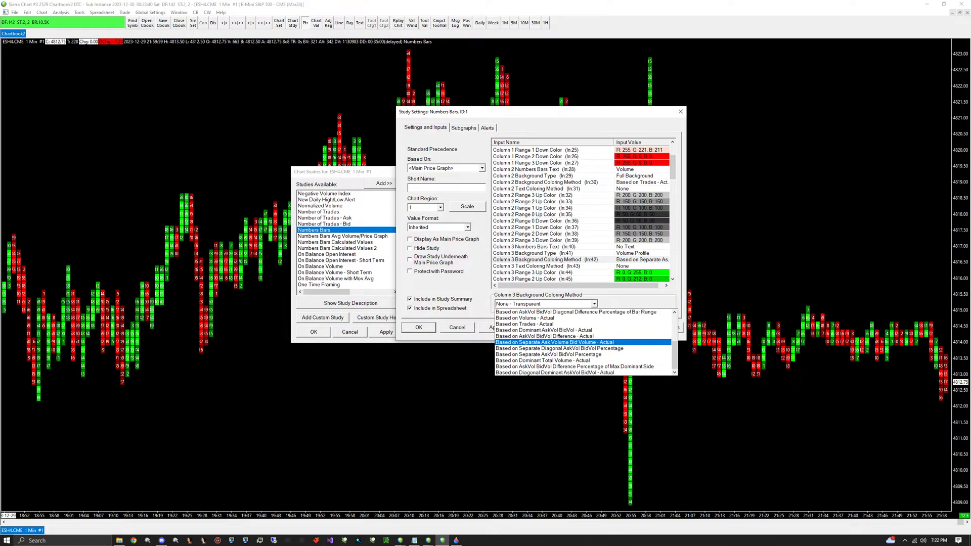
pyautogui.hotkey('alt', 'Tab')
pyautogui.click(649, 307)
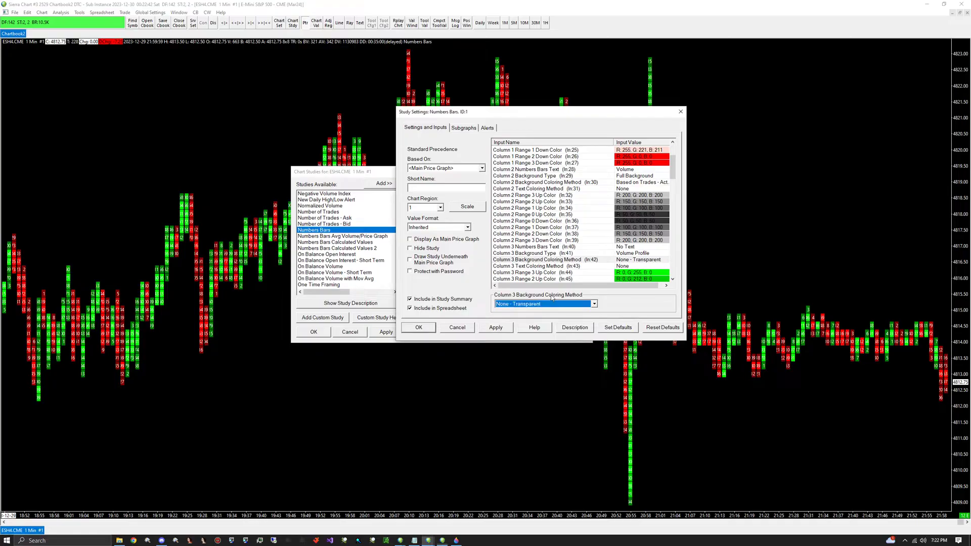
pyautogui.click(582, 304)
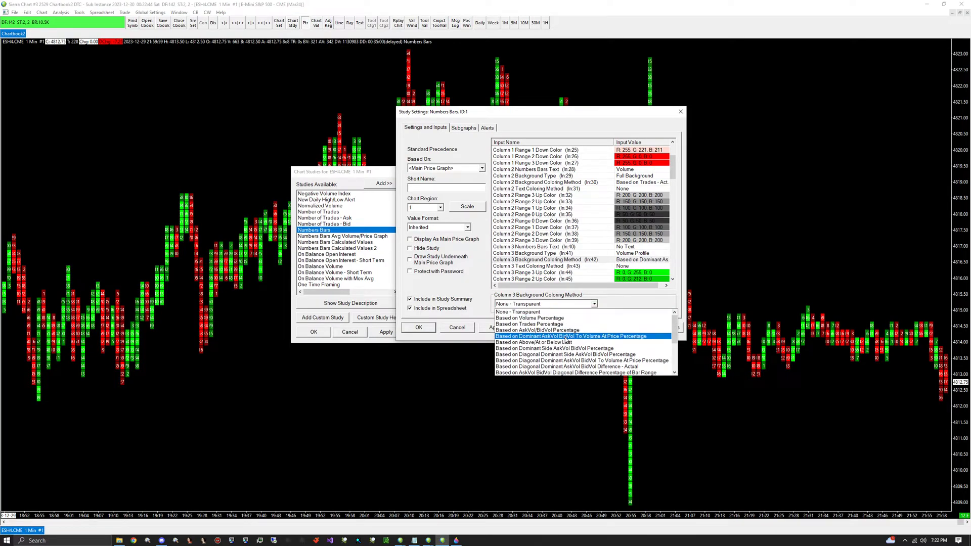
pyautogui.click(575, 337)
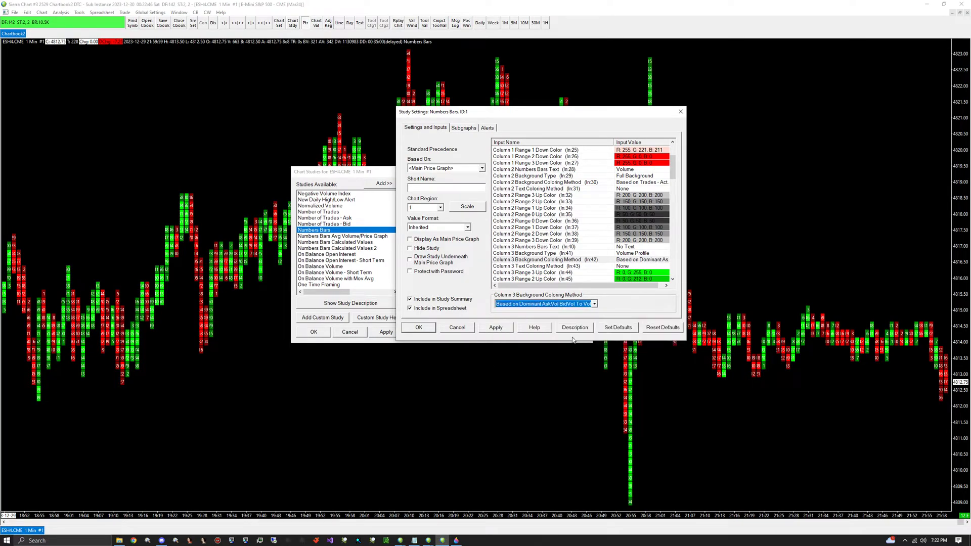
pyautogui.click(513, 306)
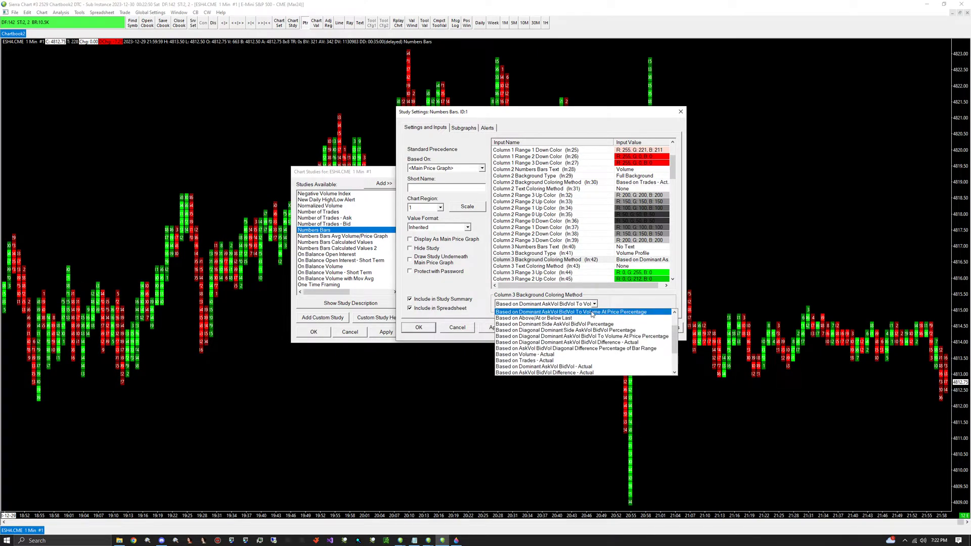
pyautogui.click(603, 313)
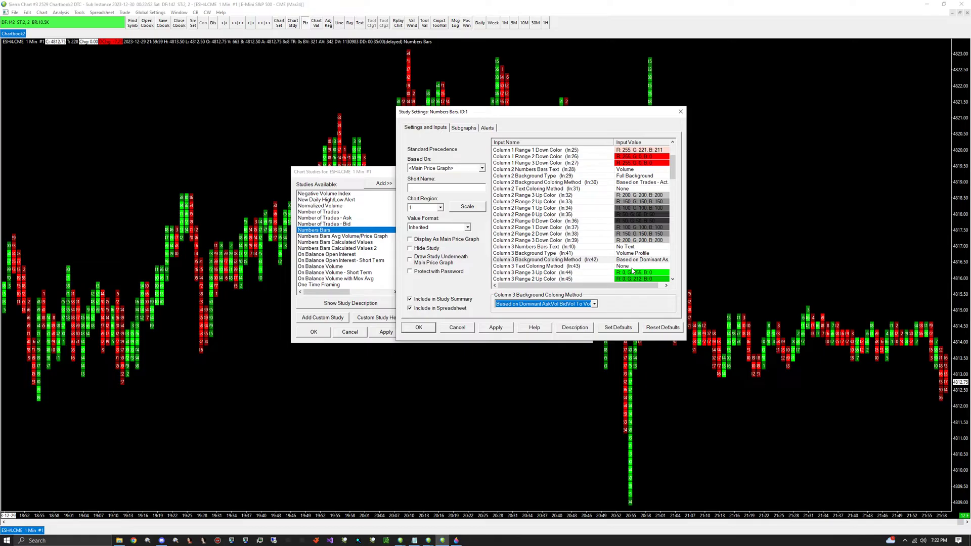
# Set Column 3 Range 3 Up Color to light blue, RGB 59, 191, 255.
pyautogui.click(591, 267)
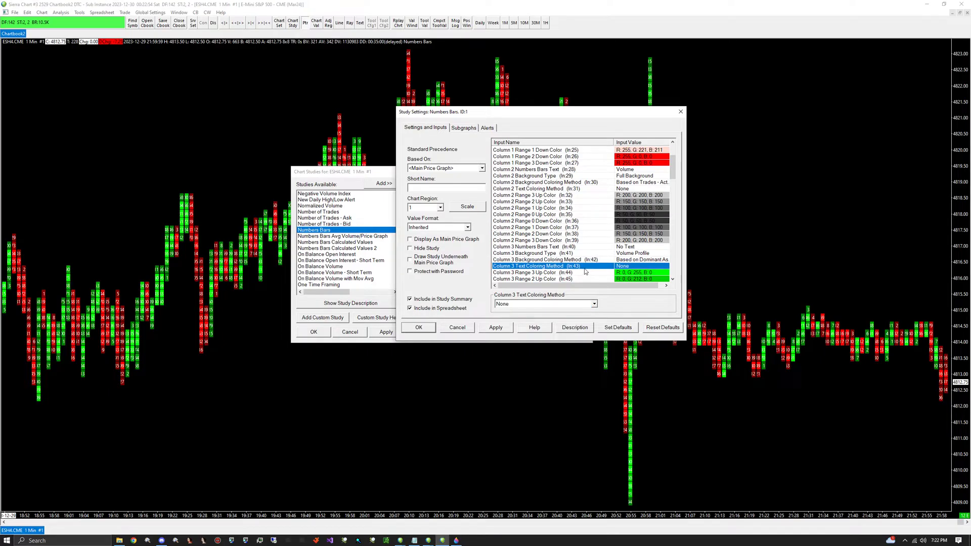
pyautogui.scroll(-2, 615, 248)
pyautogui.scroll(-1, 582, 236)
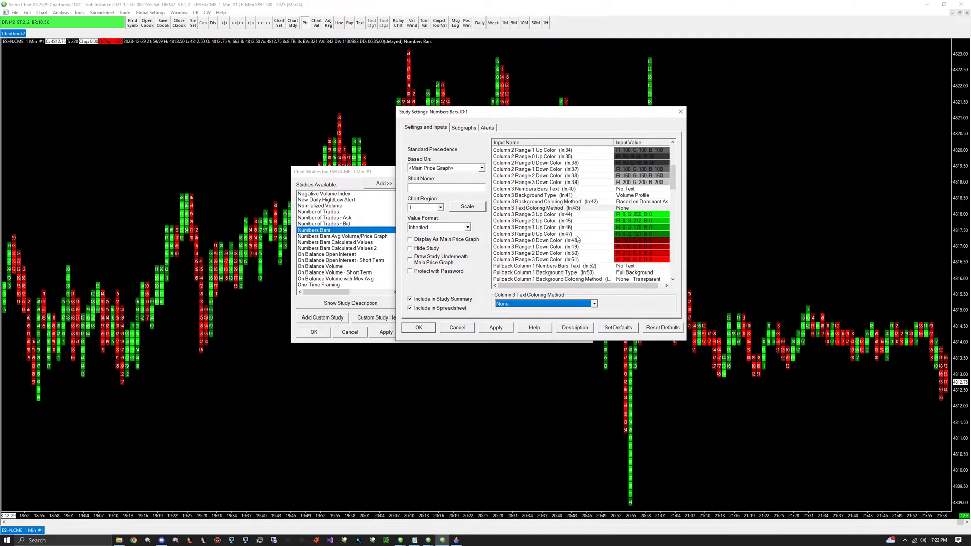
pyautogui.scroll(5, 548, 256)
pyautogui.scroll(-7, 589, 200)
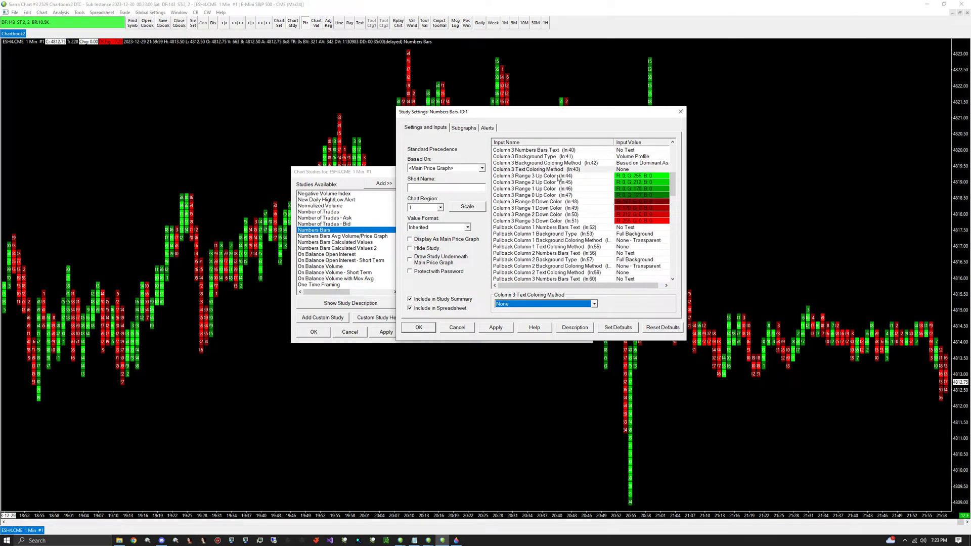
pyautogui.click(624, 176)
pyautogui.click(504, 304)
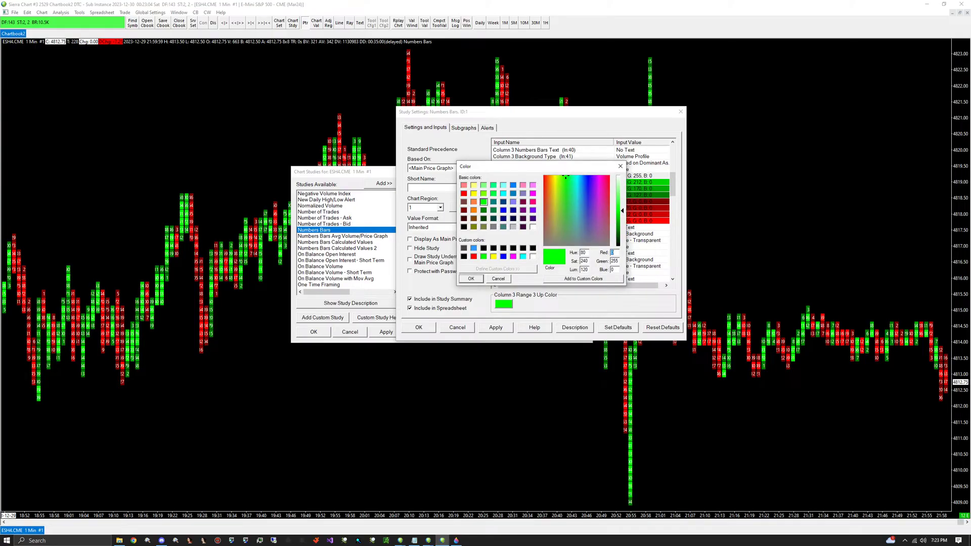
pyautogui.click(802, 301)
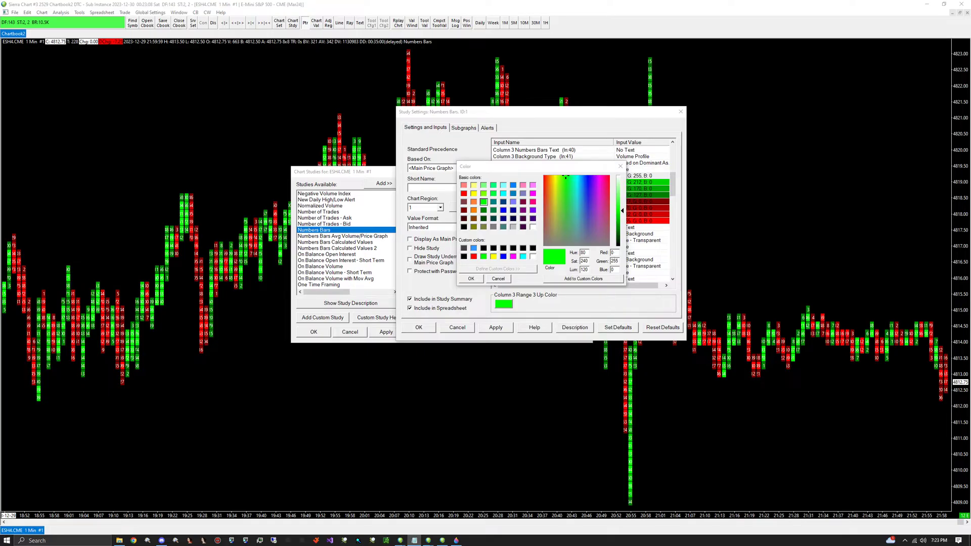
pyautogui.click(614, 253)
pyautogui.write('59')
pyautogui.doubleClick(615, 261)
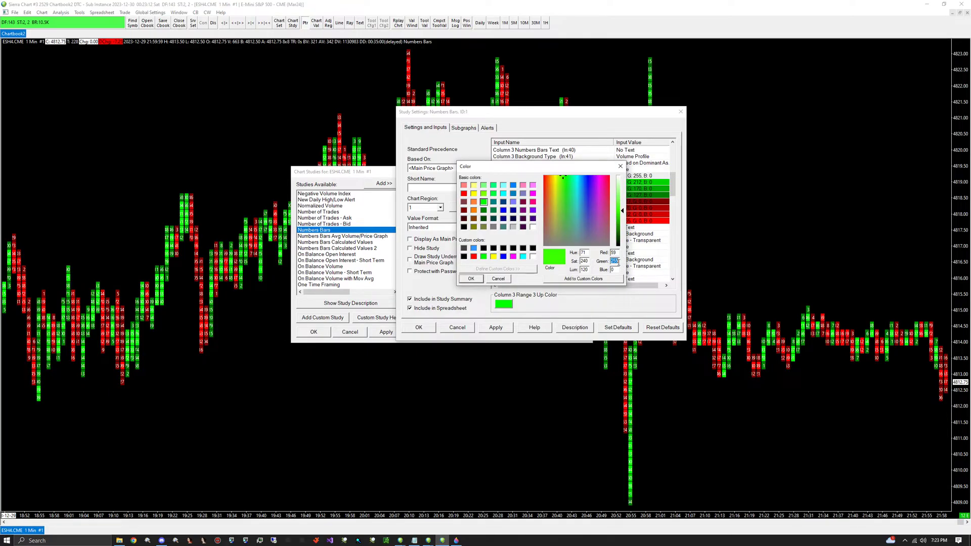
pyautogui.write('191')
pyautogui.doubleClick(615, 270)
pyautogui.write('255')
pyautogui.click(478, 279)
# Give Column 3 Range 2 Up Color the light blue RGB value 59, 191, 255.
pyautogui.scroll(-3, 639, 253)
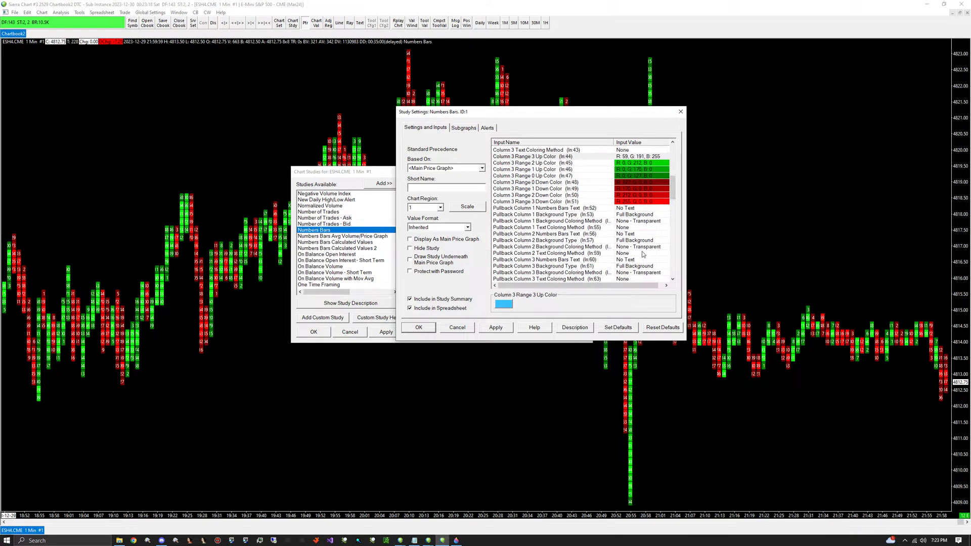
pyautogui.scroll(5, 641, 253)
pyautogui.click(630, 222)
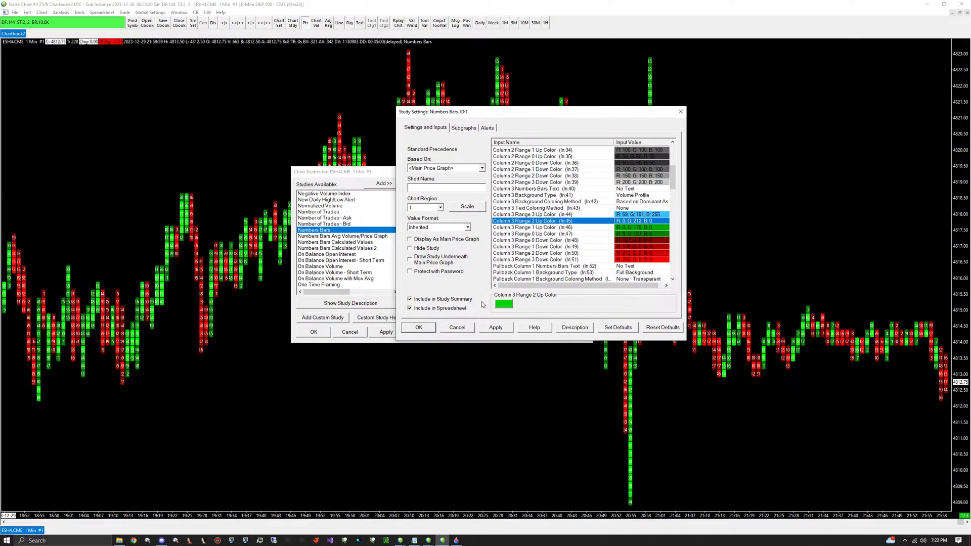
pyautogui.click(630, 222)
pyautogui.doubleClick(617, 253)
pyautogui.write('59')
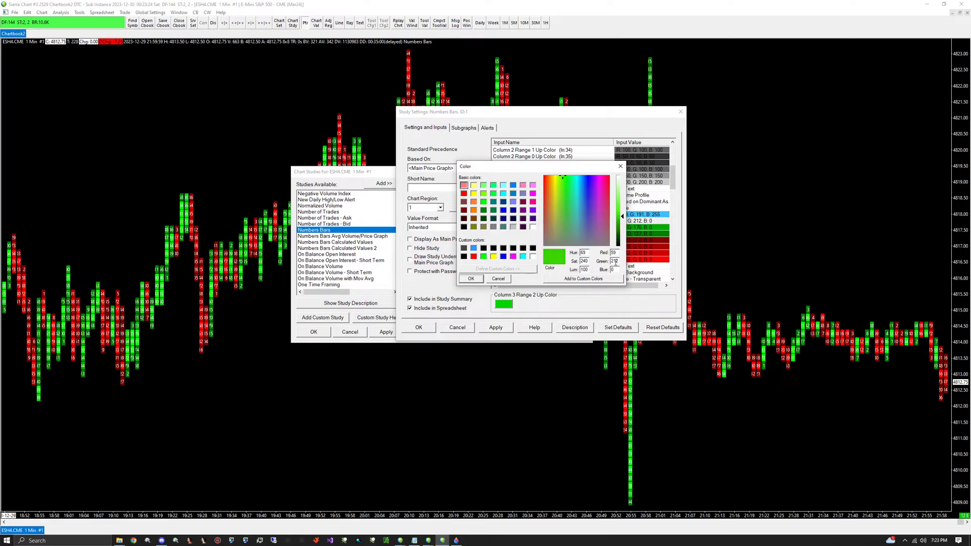
pyautogui.write('191')
pyautogui.write('255')
pyautogui.click(468, 280)
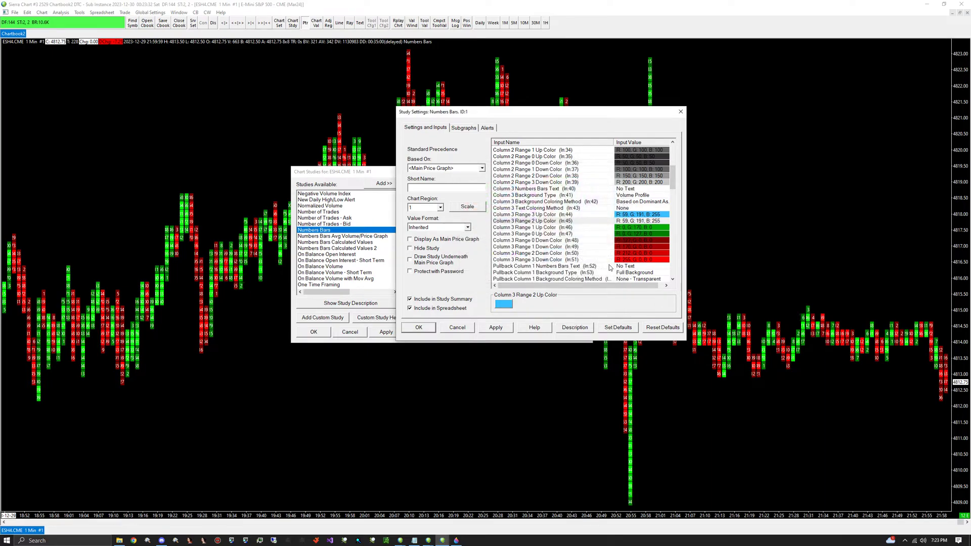
# Set Column 3 Range 1 Up Color to pale blue, RGB 203, 226, 239.
pyautogui.click(631, 232)
pyautogui.click(631, 232)
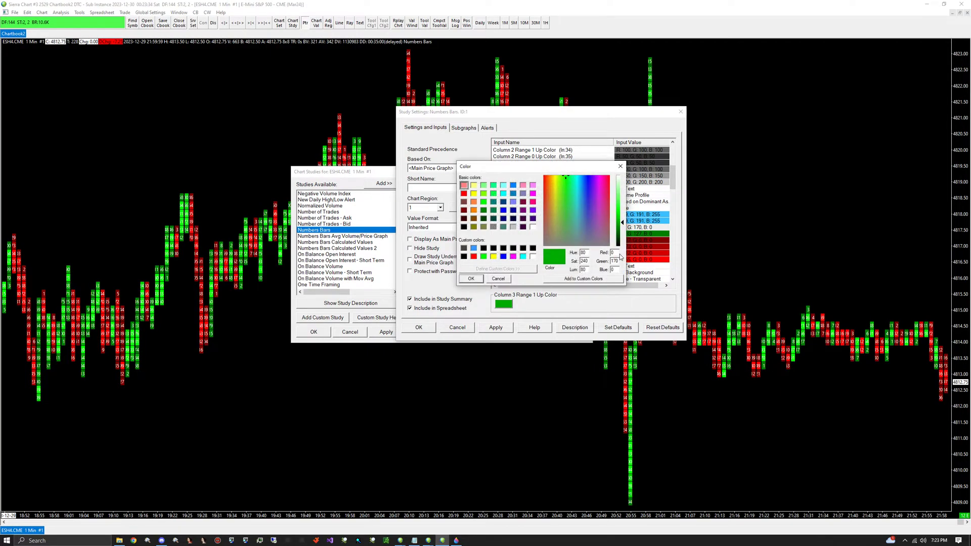
pyautogui.write('203')
pyautogui.press('Tab')
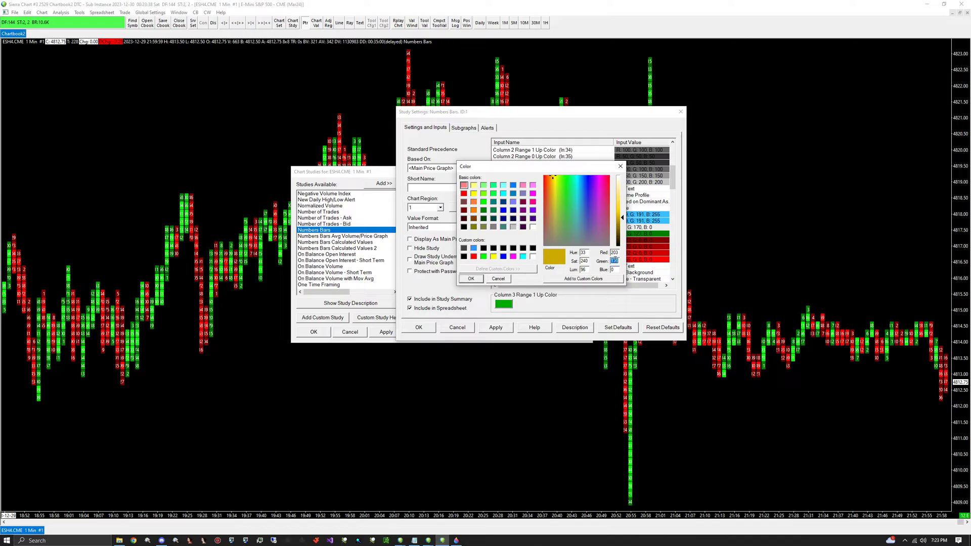
pyautogui.write('225')
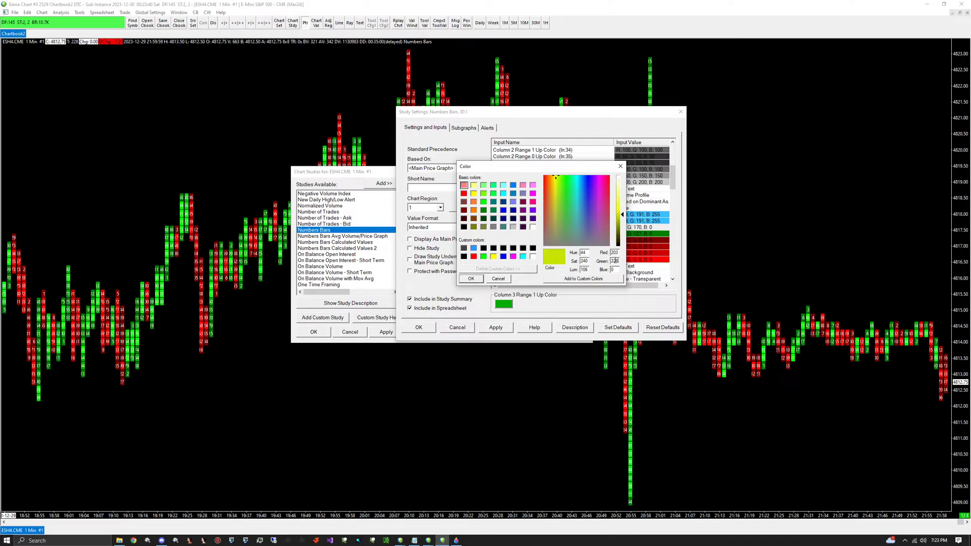
pyautogui.doubleClick(615, 269)
pyautogui.write('239')
pyautogui.click(471, 278)
# Give Column 3 Range 0 Up Color the pale blue RGB value 203, 226, 239.
pyautogui.click(648, 238)
pyautogui.click(648, 239)
pyautogui.moveTo(566, 169); pyautogui.dragTo(535, 169)
pyautogui.write('203')
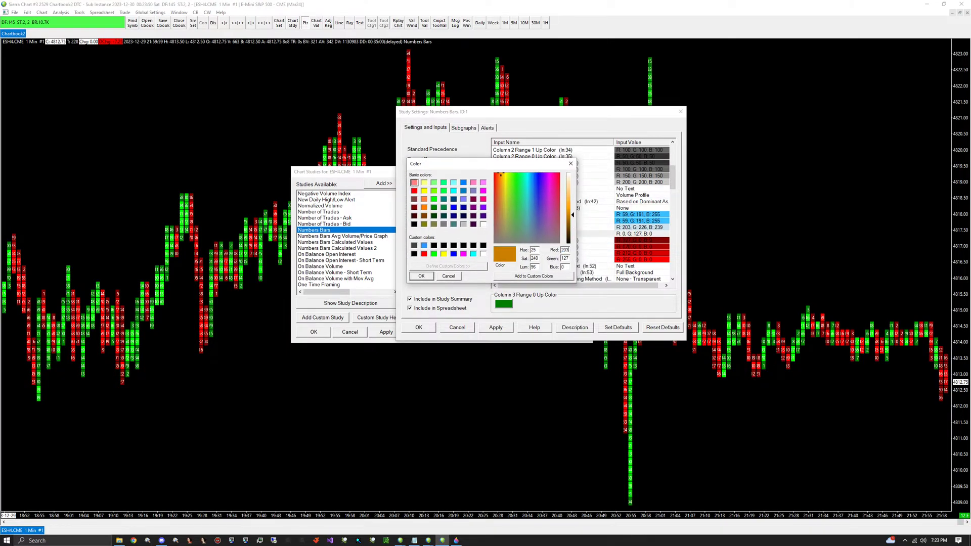
pyautogui.write('22')
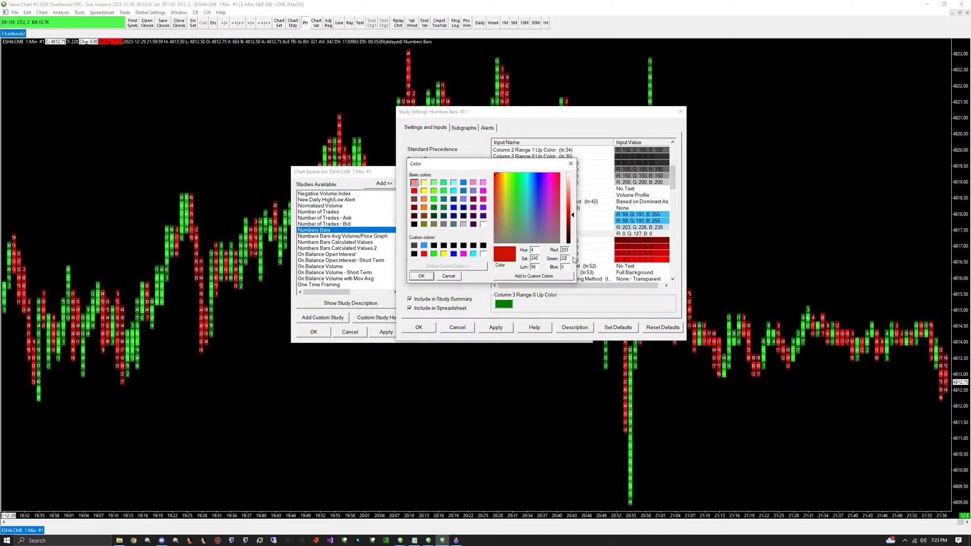
pyautogui.write('6')
pyautogui.press('Tab')
pyautogui.write('239')
pyautogui.click(421, 276)
# Set Column 3 Range 0 Down Color to pale pink, RGB 255, 221, 221.
pyautogui.doubleClick(637, 240)
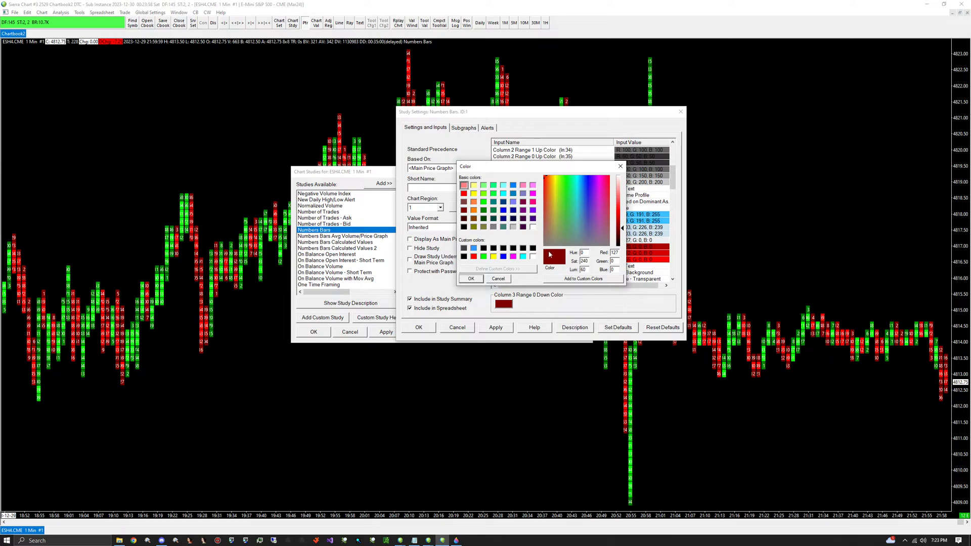
pyautogui.doubleClick(615, 252)
pyautogui.write('255')
pyautogui.click(612, 261)
pyautogui.write('221, B: ')
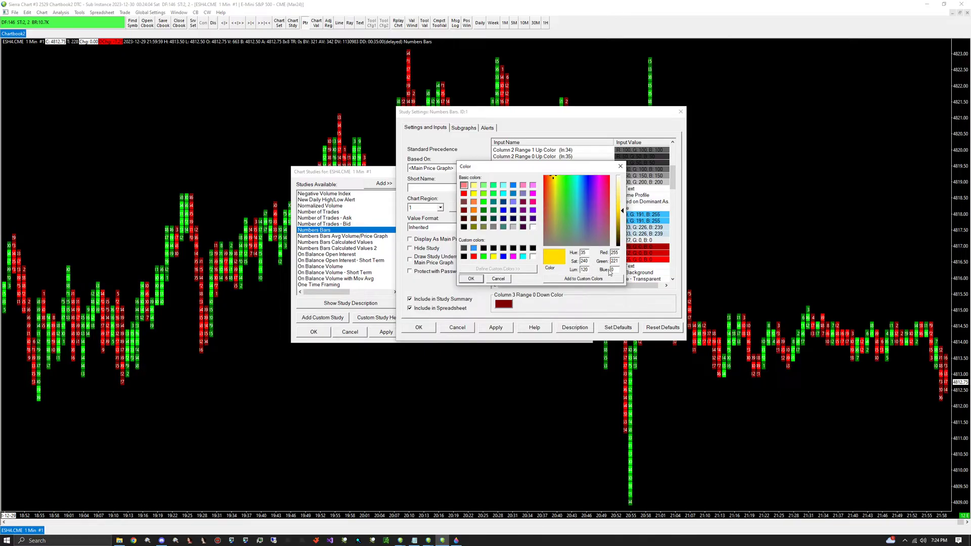
pyautogui.write('221')
pyautogui.click(470, 279)
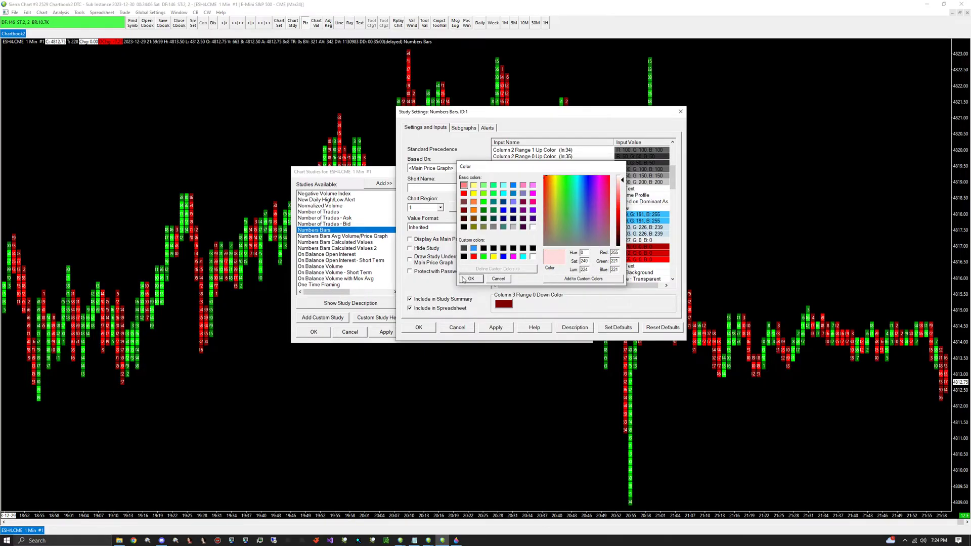
# Give Column 3 Range 1 Down Color the pale pink RGB value 255, 221, 221.
pyautogui.click(635, 248)
pyautogui.click(636, 251)
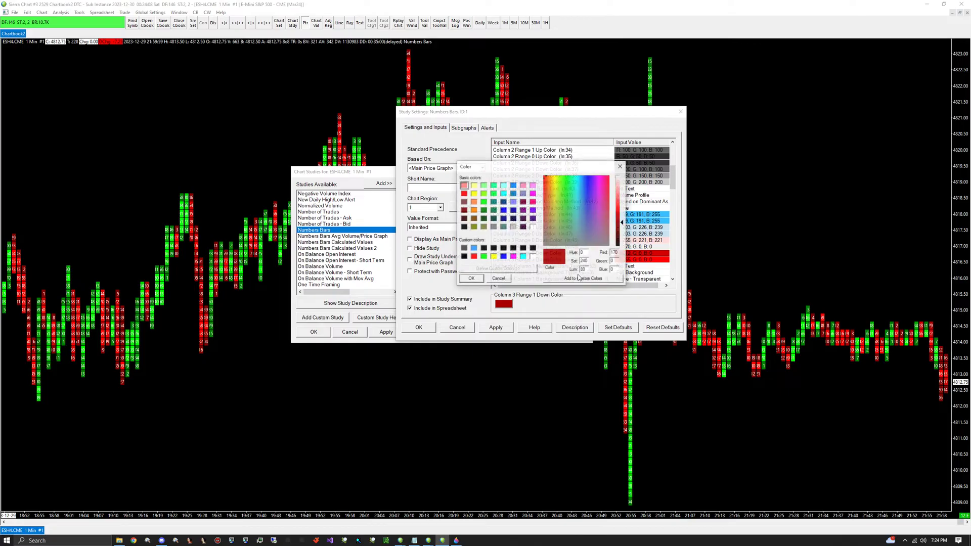
pyautogui.doubleClick(615, 252)
pyautogui.write('255')
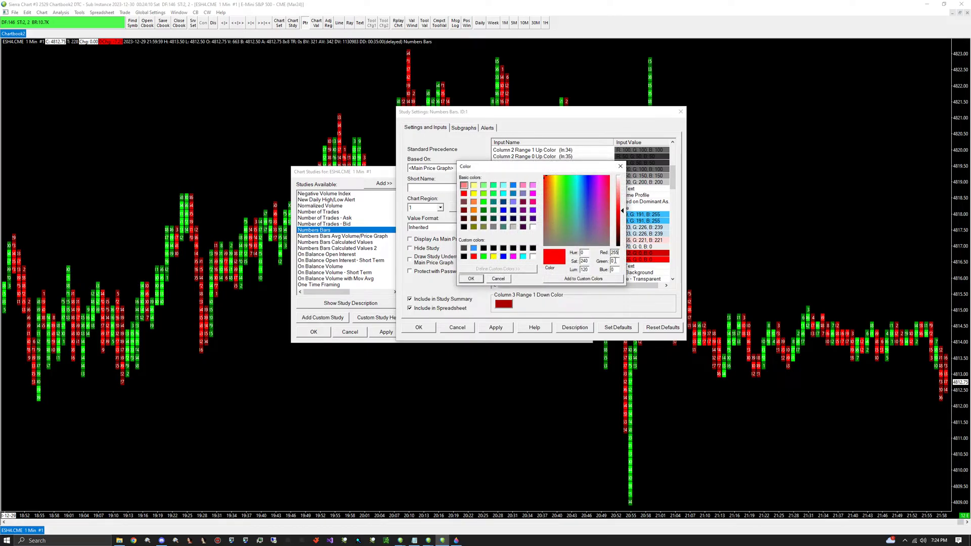
pyautogui.write('221221')
pyautogui.click(470, 279)
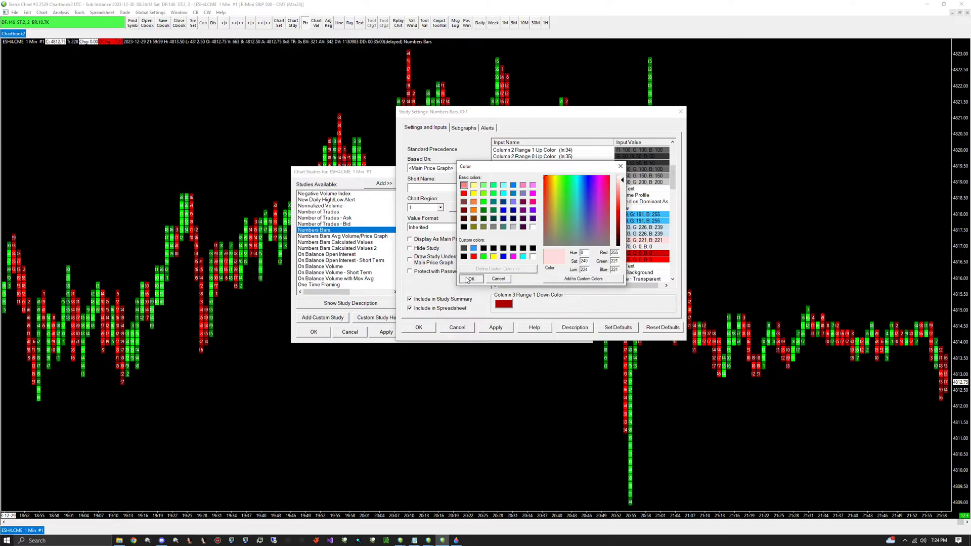
# Set Column 3 Range 2 Down Color to pure red, RGB 255, 0, 0.
pyautogui.click(652, 252)
pyautogui.click(652, 253)
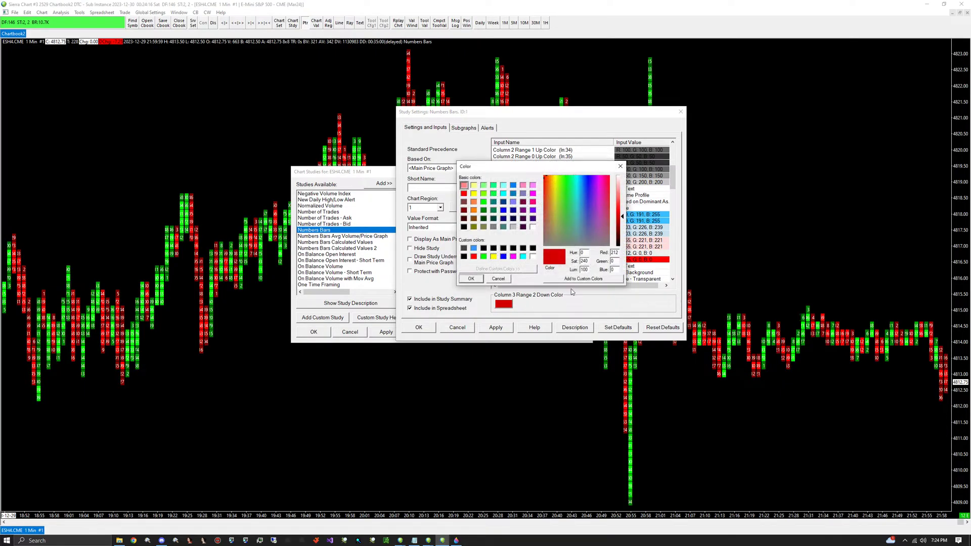
pyautogui.write('255')
pyautogui.click(470, 279)
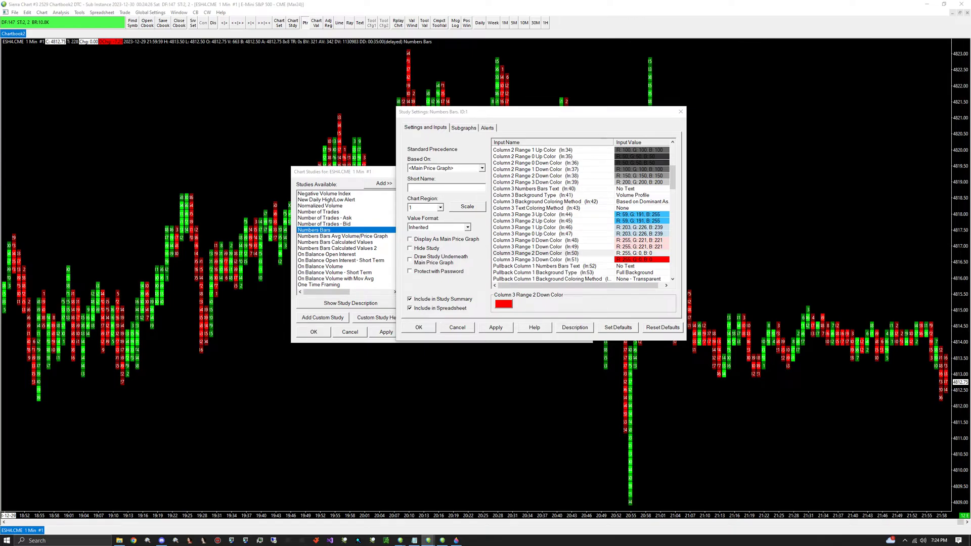
# Look through the Numbers Bars inputs that follow the Column 3 colors, including the pullback, highlight, marker and text color settings.
pyautogui.moveTo(673, 172); pyautogui.dragTo(672, 228)
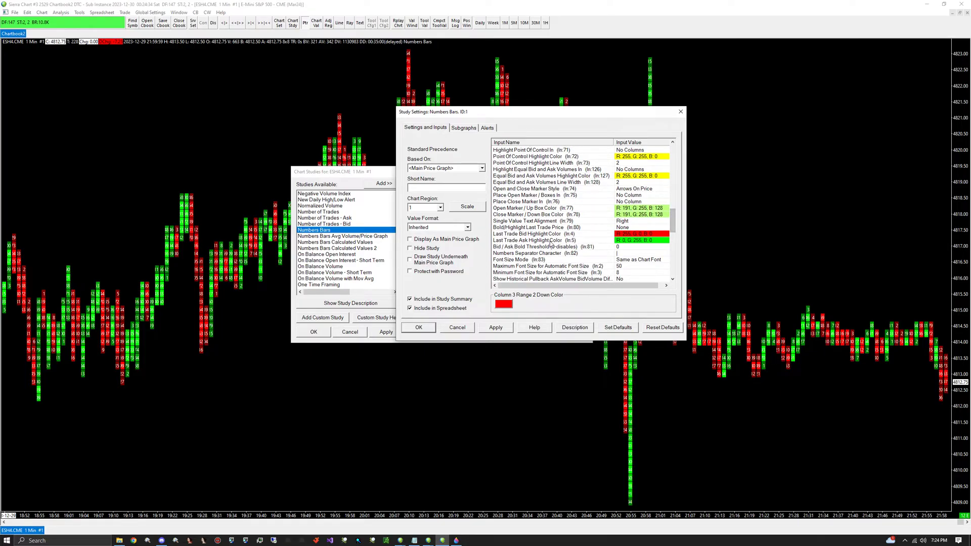
pyautogui.scroll(-2, 551, 244)
pyautogui.scroll(-4, 534, 246)
pyautogui.scroll(-7, 534, 247)
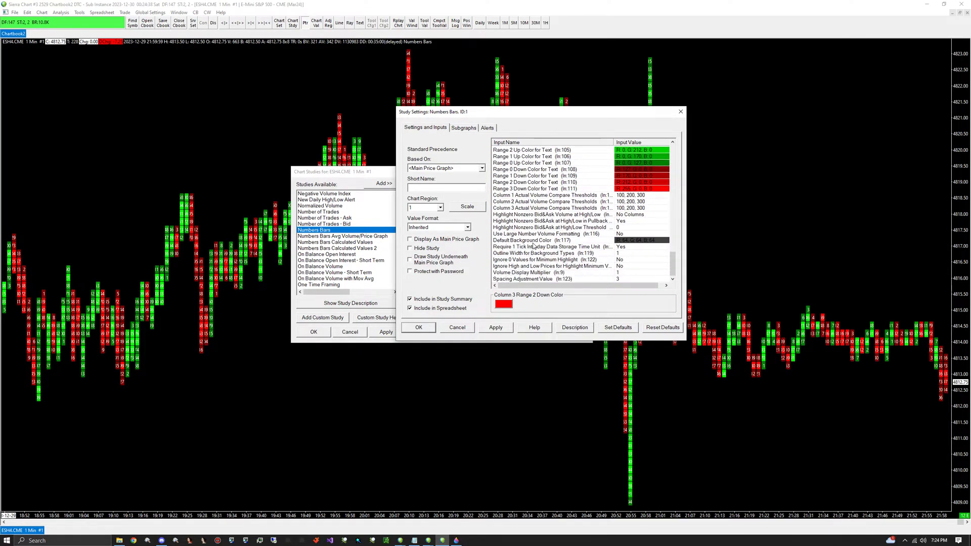
pyautogui.scroll(8, 532, 247)
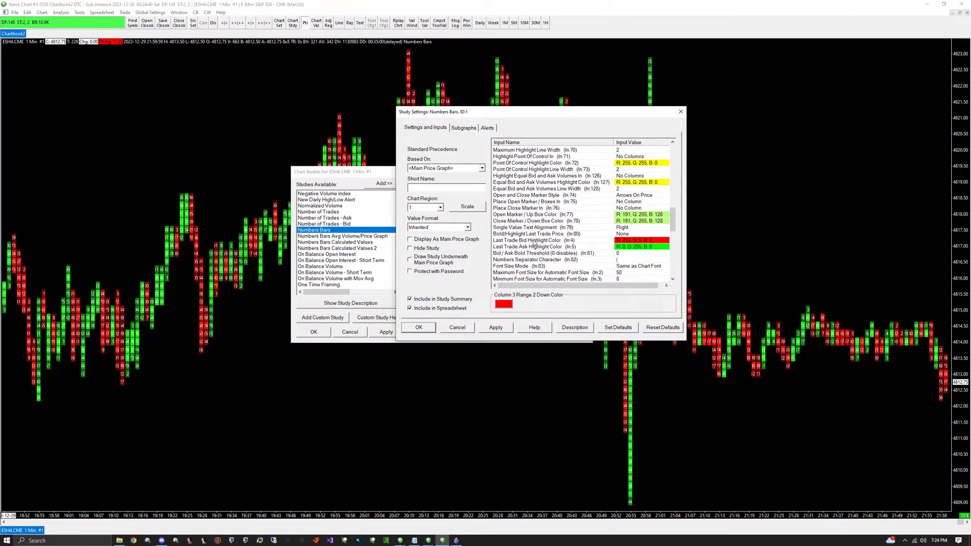
pyautogui.scroll(6, 535, 244)
pyautogui.scroll(7, 534, 244)
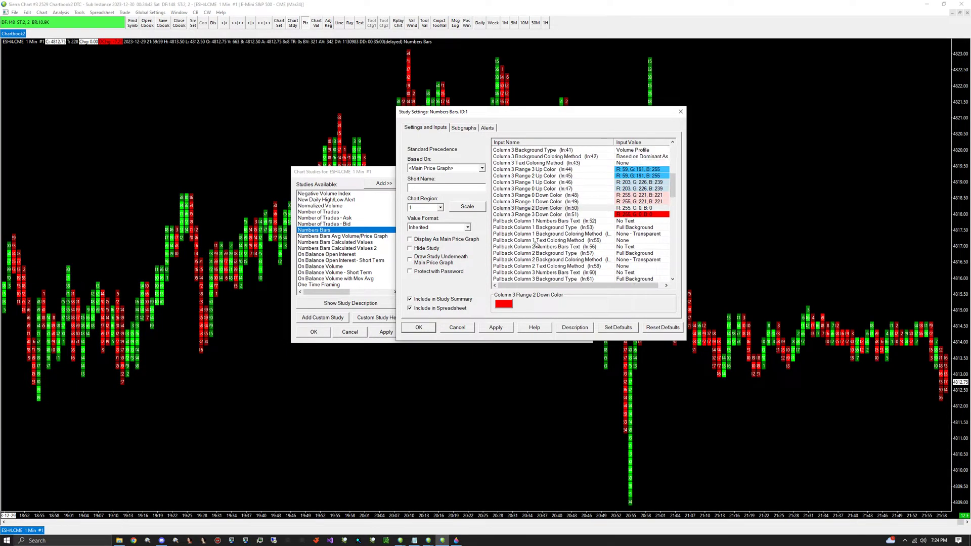
pyautogui.scroll(-7, 536, 245)
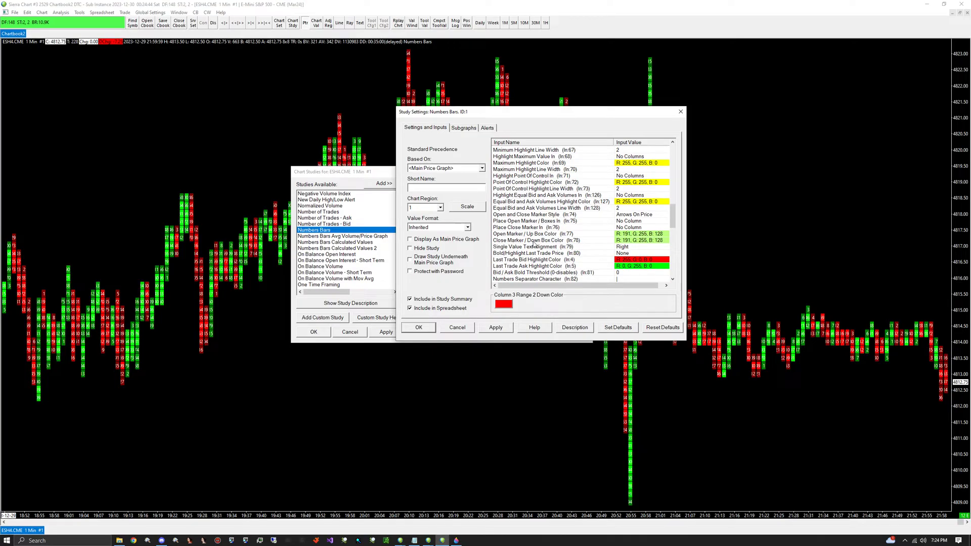
# Set the Close Marker / Down Box Color to light red, RGB 255, 151, 151.
pyautogui.click(506, 236)
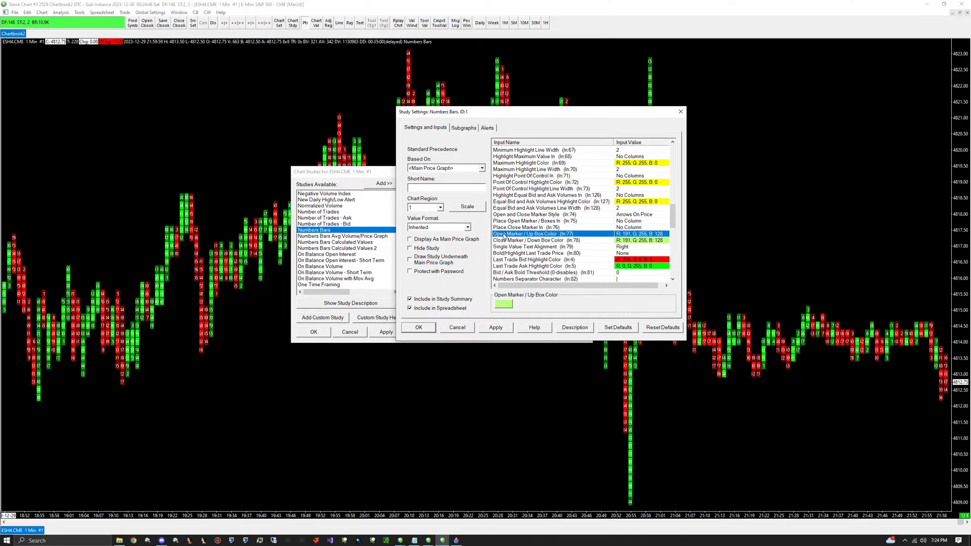
pyautogui.click(565, 241)
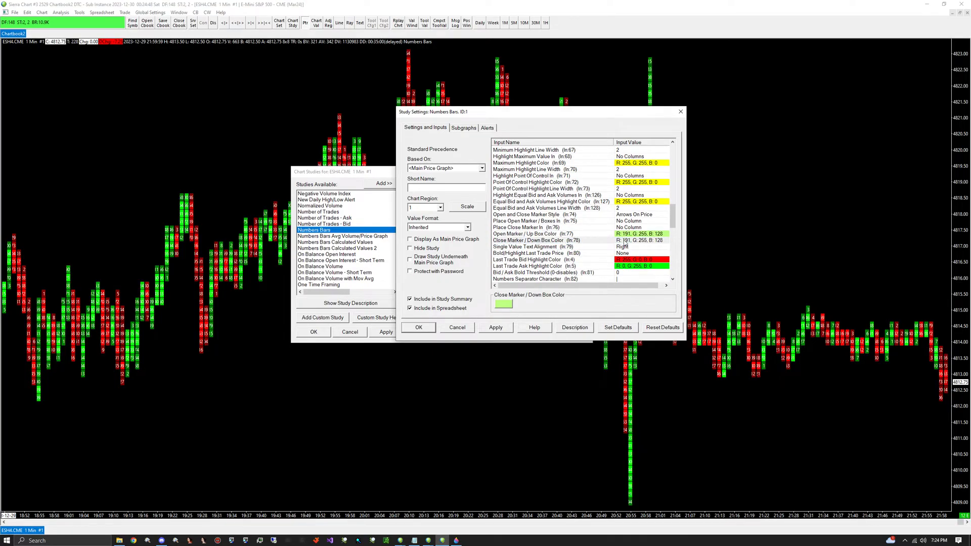
pyautogui.click(540, 241)
pyautogui.click(503, 304)
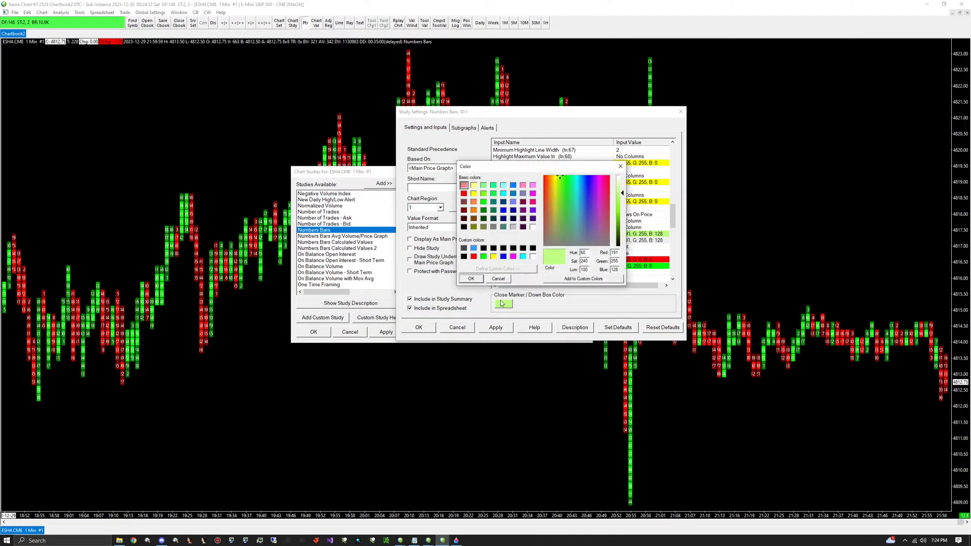
pyautogui.moveTo(555, 166); pyautogui.dragTo(540, 156)
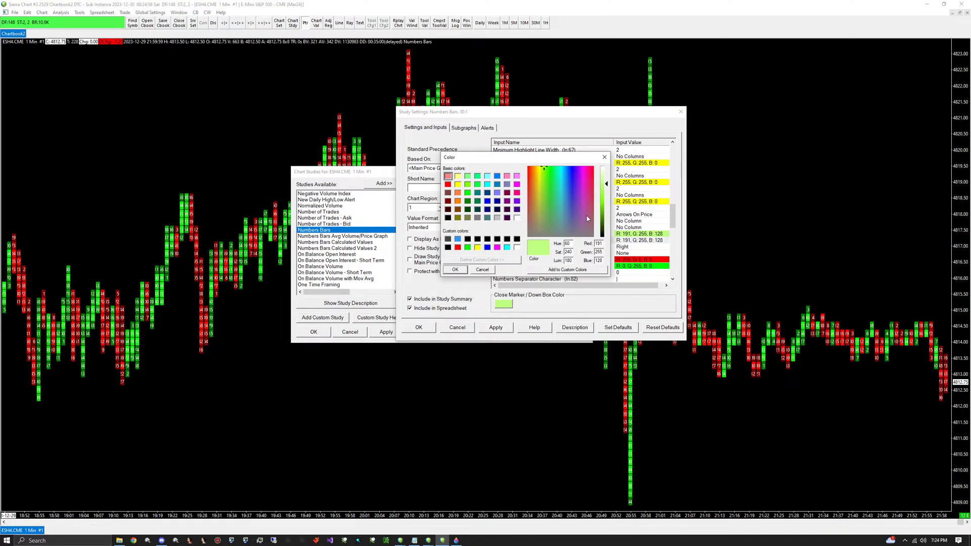
pyautogui.click(448, 184)
pyautogui.click(606, 188)
pyautogui.moveTo(605, 188); pyautogui.dragTo(608, 182)
pyautogui.click(455, 269)
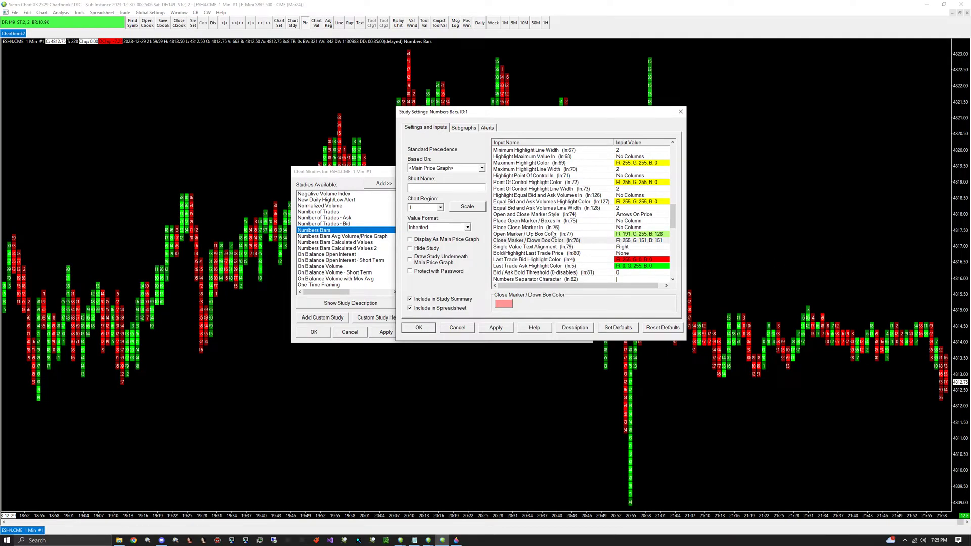
# Examine the remaining Numbers Bars inputs for compare thresholds, text range colors, default background and historical pullback.
pyautogui.scroll(-4, 548, 234)
pyautogui.scroll(-5, 586, 243)
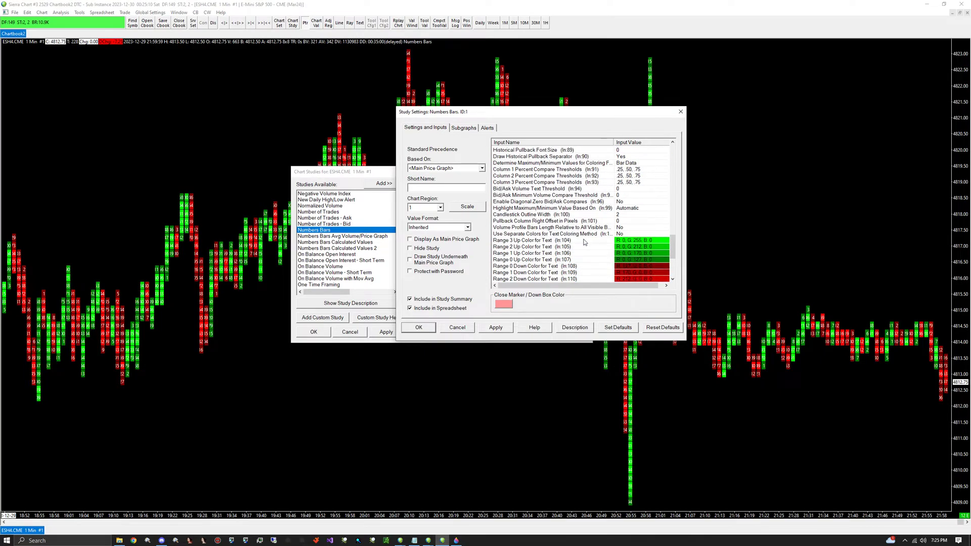
pyautogui.scroll(-5, 586, 242)
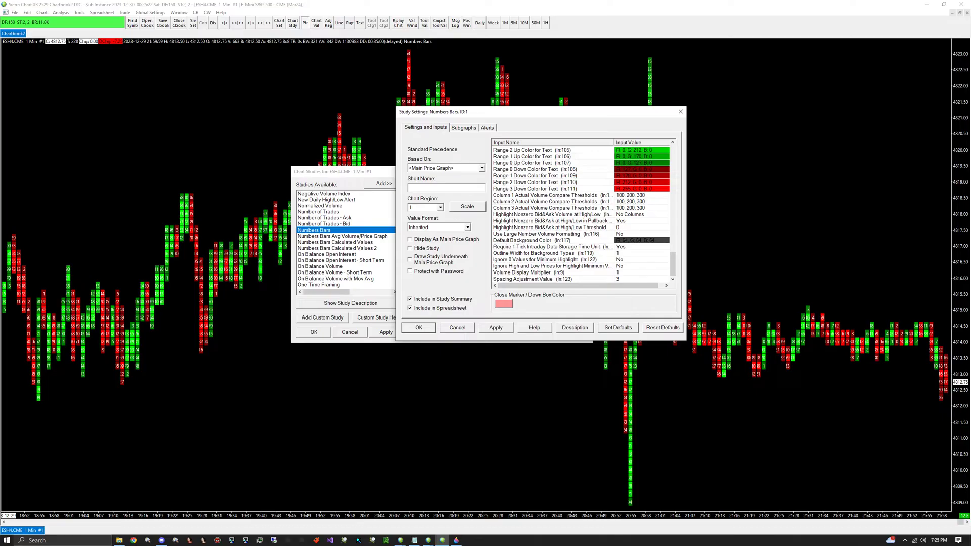
pyautogui.scroll(2, 548, 226)
pyautogui.scroll(-2, 544, 230)
pyautogui.scroll(3, 521, 253)
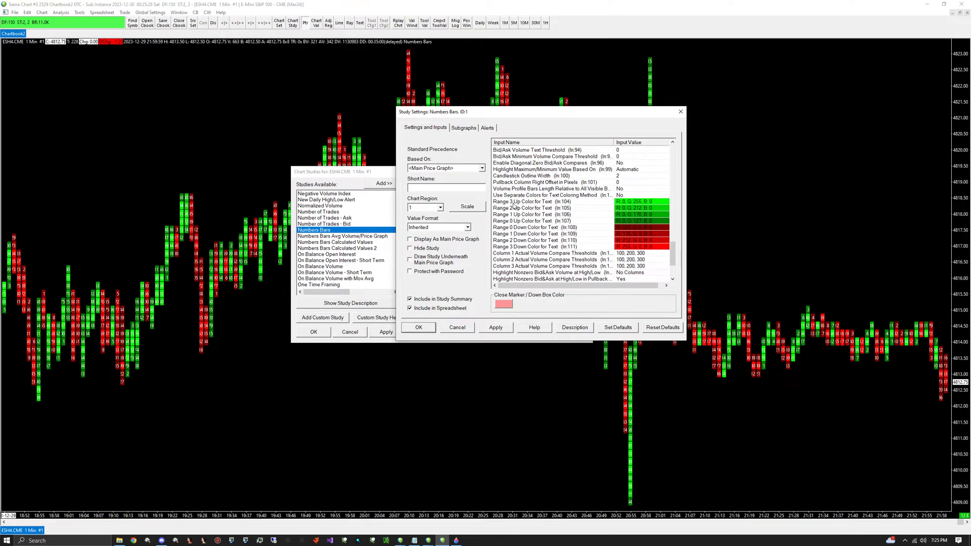
pyautogui.scroll(3, 510, 173)
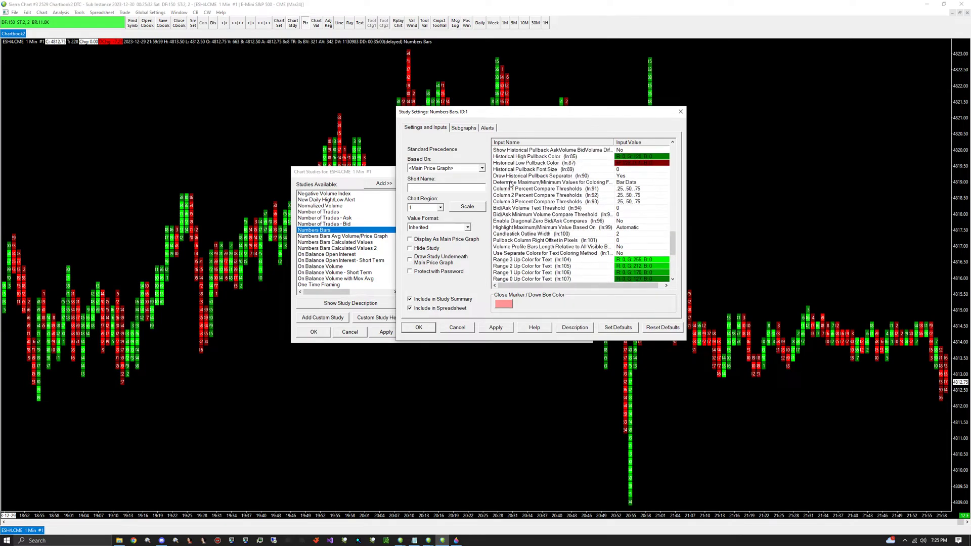
pyautogui.scroll(2, 513, 186)
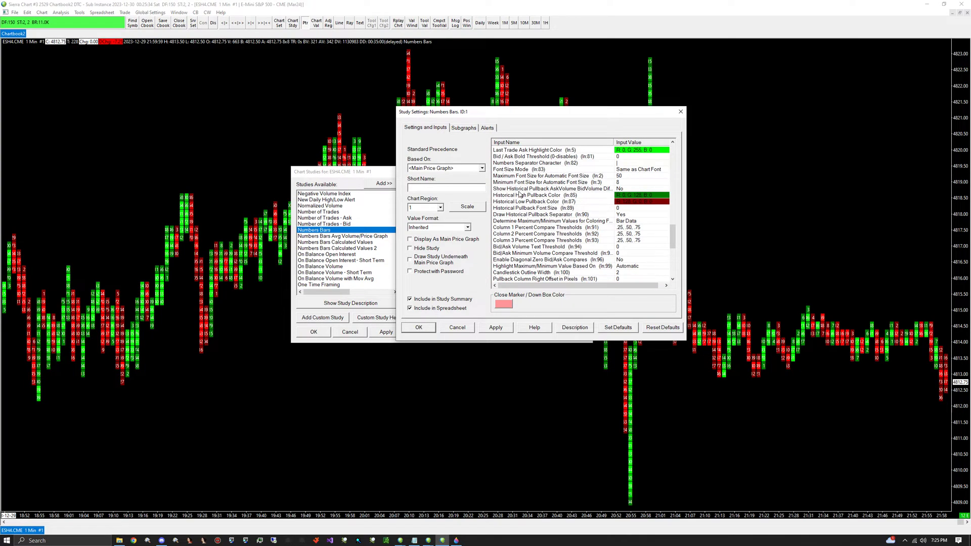
pyautogui.scroll(3, 515, 188)
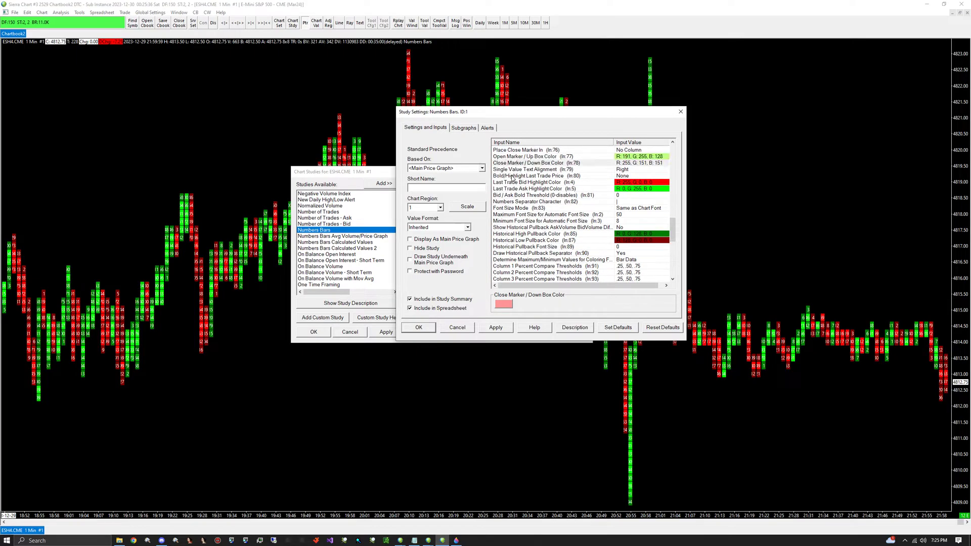
# Set the Open and Close Marker Style to Open To Close Boxes and apply the Numbers Bars settings to the chart.
pyautogui.click(512, 176)
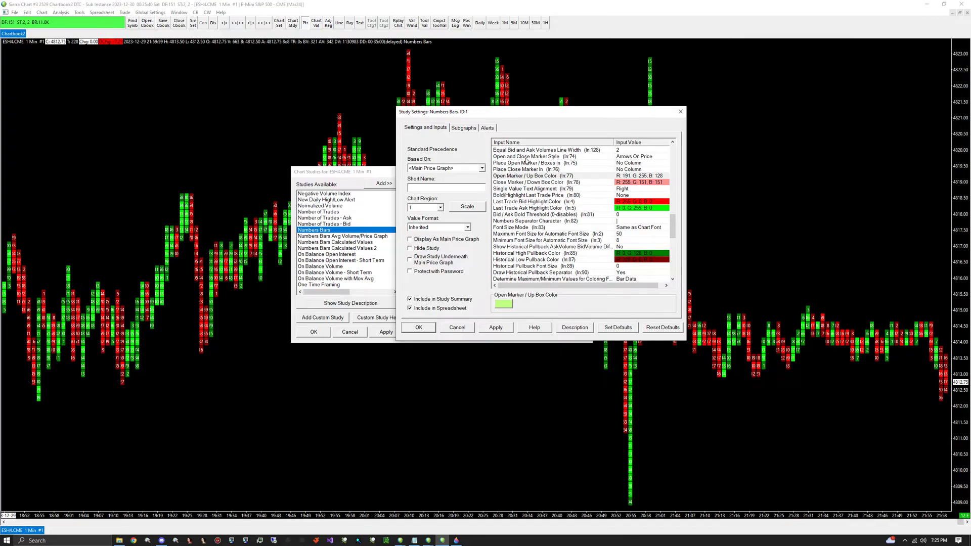
pyautogui.click(527, 157)
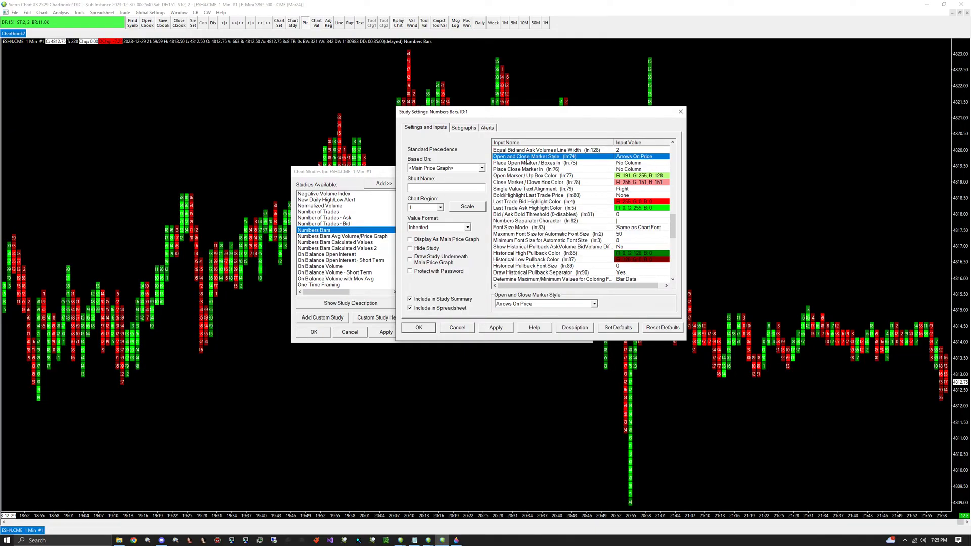
pyautogui.click(523, 305)
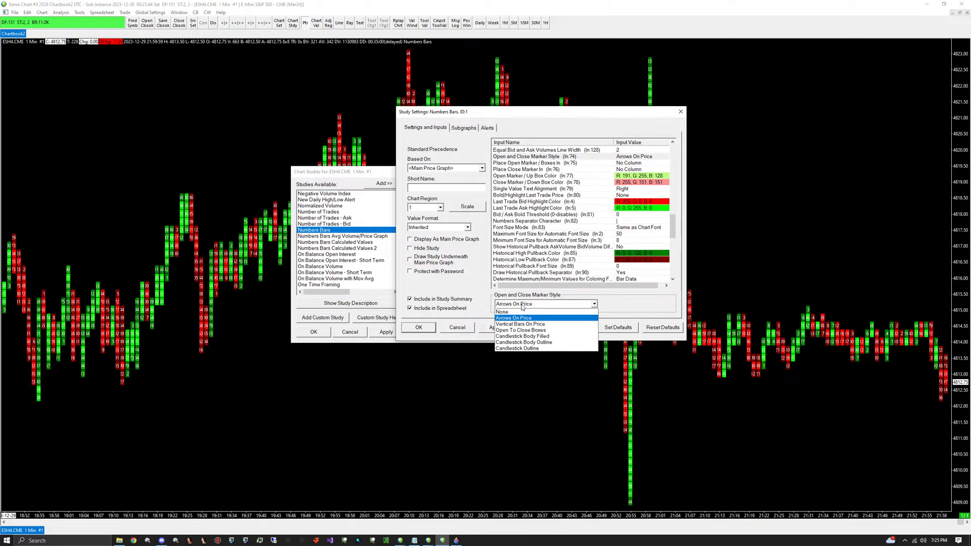
pyautogui.click(521, 329)
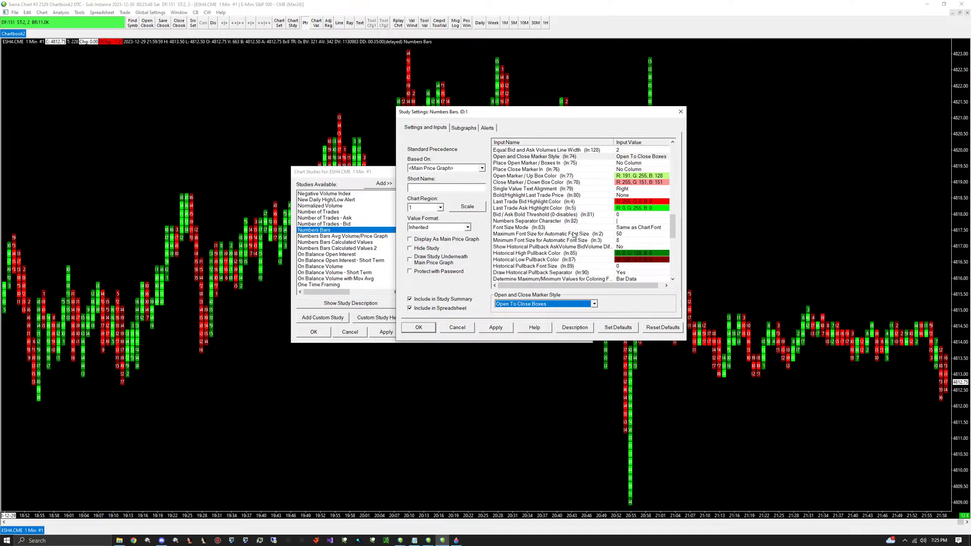
pyautogui.scroll(-2, 575, 235)
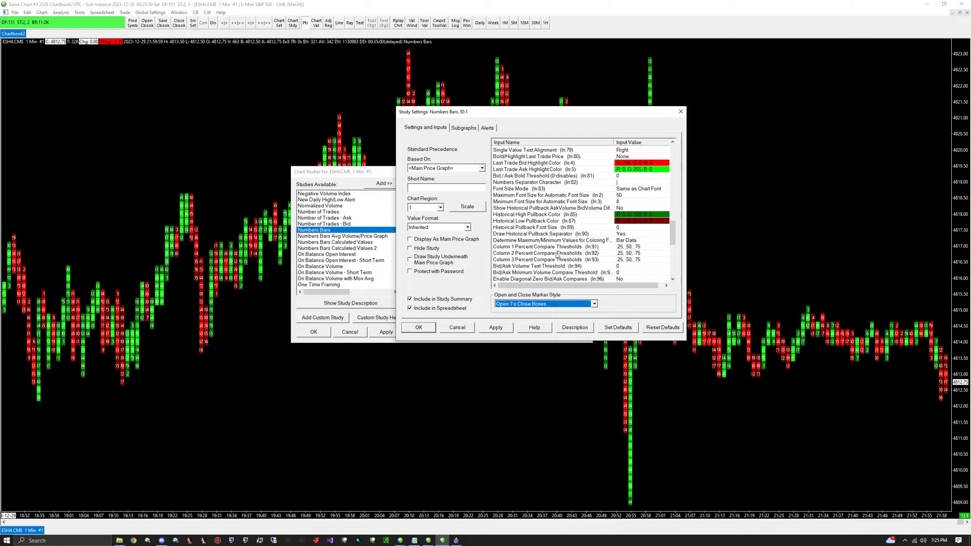
pyautogui.click(492, 328)
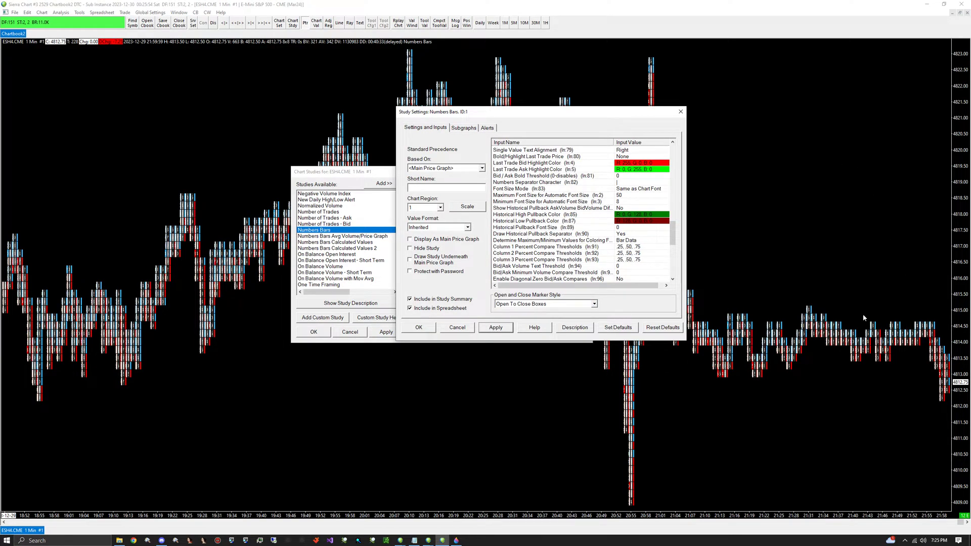
# Accept the Numbers Bars settings and close the chart's studies window, keeping the changes.
pyautogui.click(419, 326)
pyautogui.click(387, 333)
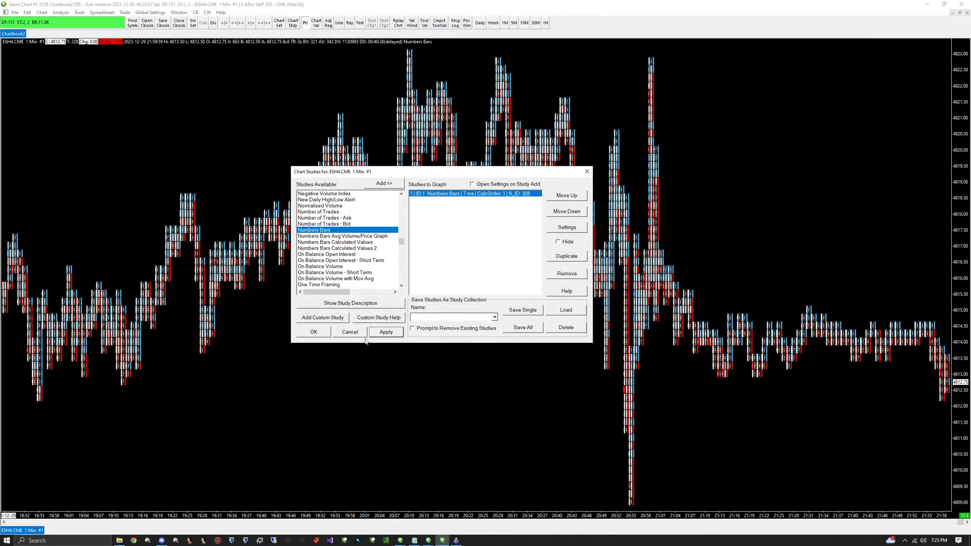
pyautogui.click(314, 332)
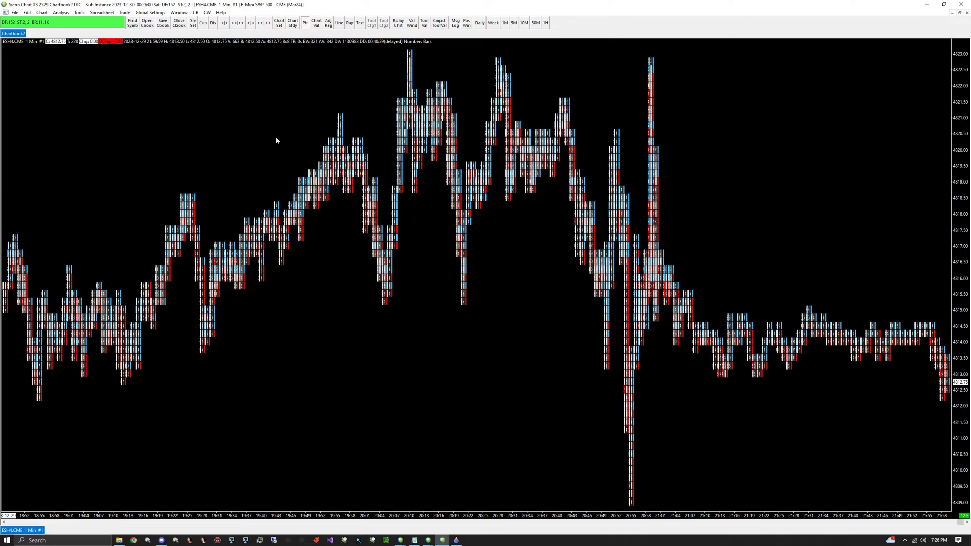
# Set the chart's bar period to Range Per Bar - Standard (in ticks) with a value of 20 and apply it.
pyautogui.click(41, 12)
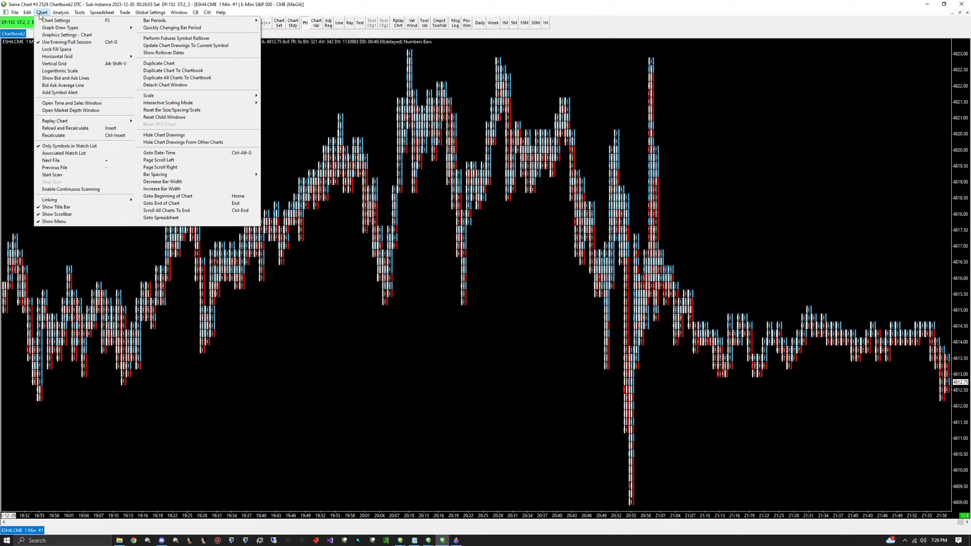
pyautogui.click(48, 20)
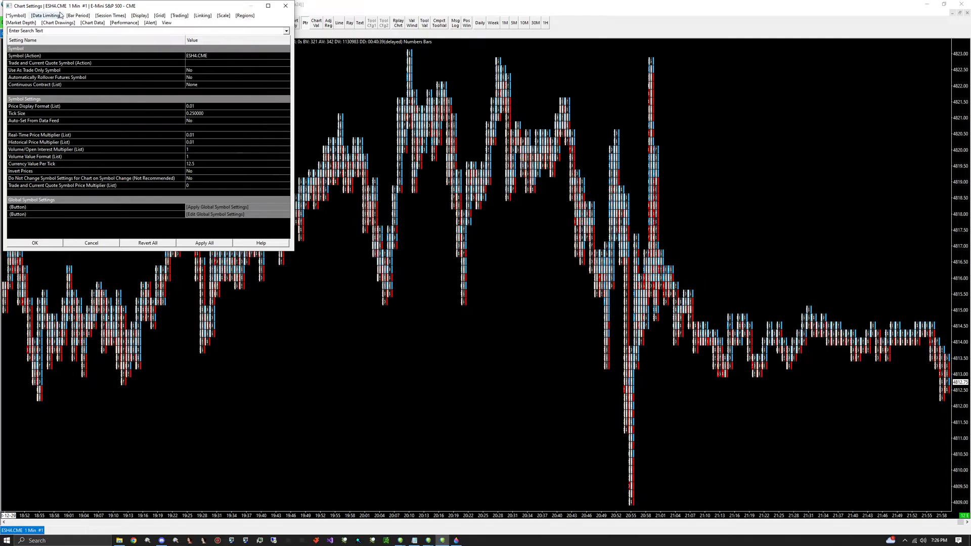
pyautogui.moveTo(70, 7); pyautogui.dragTo(338, 81)
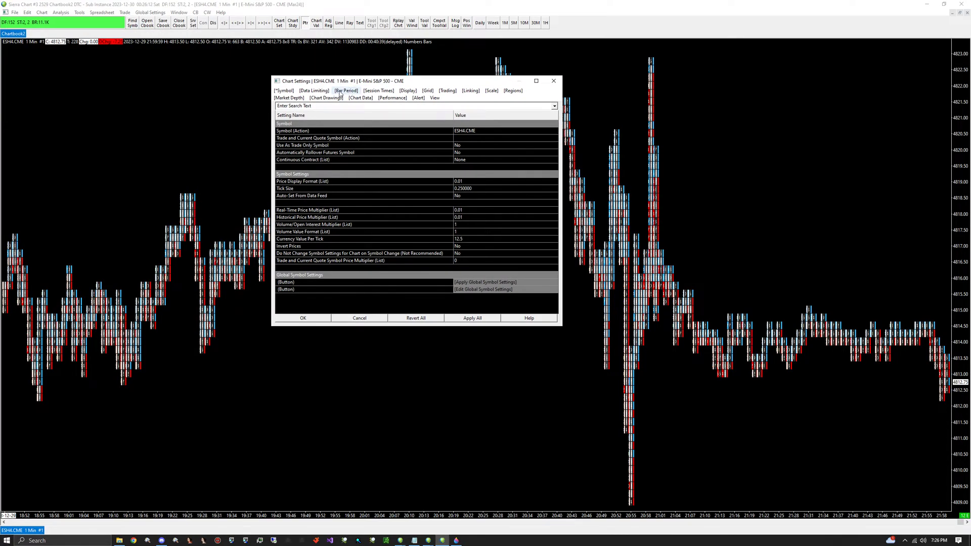
pyautogui.click(347, 91)
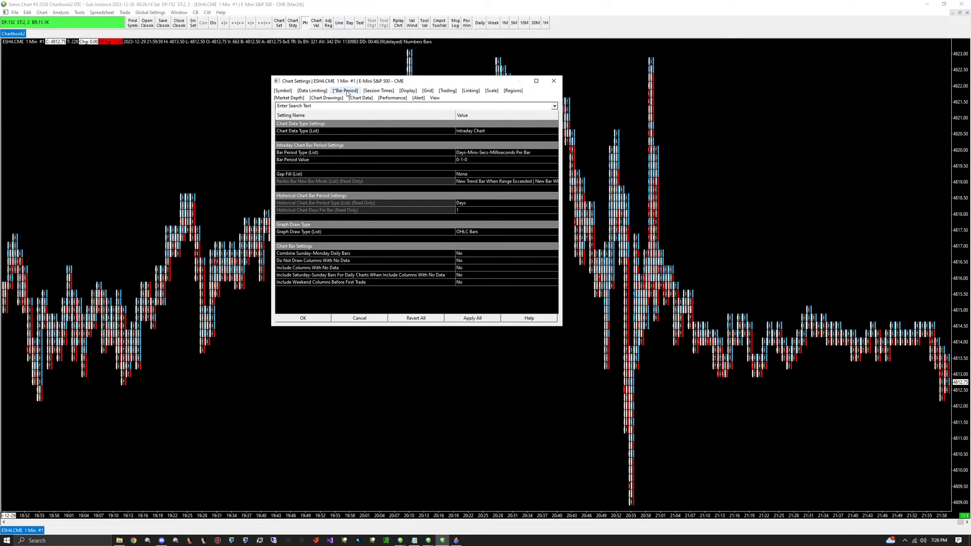
pyautogui.click(464, 152)
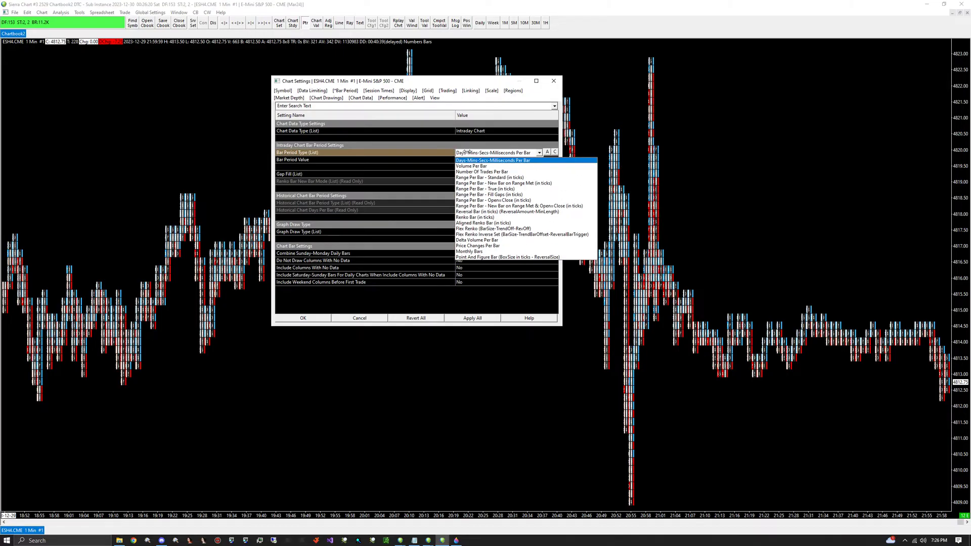
pyautogui.click(506, 178)
pyautogui.click(478, 160)
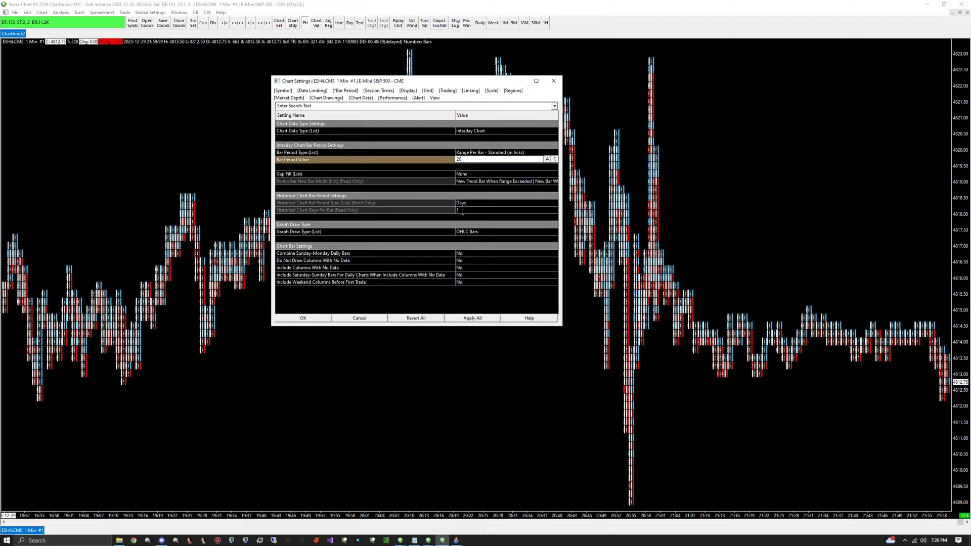
pyautogui.click(456, 319)
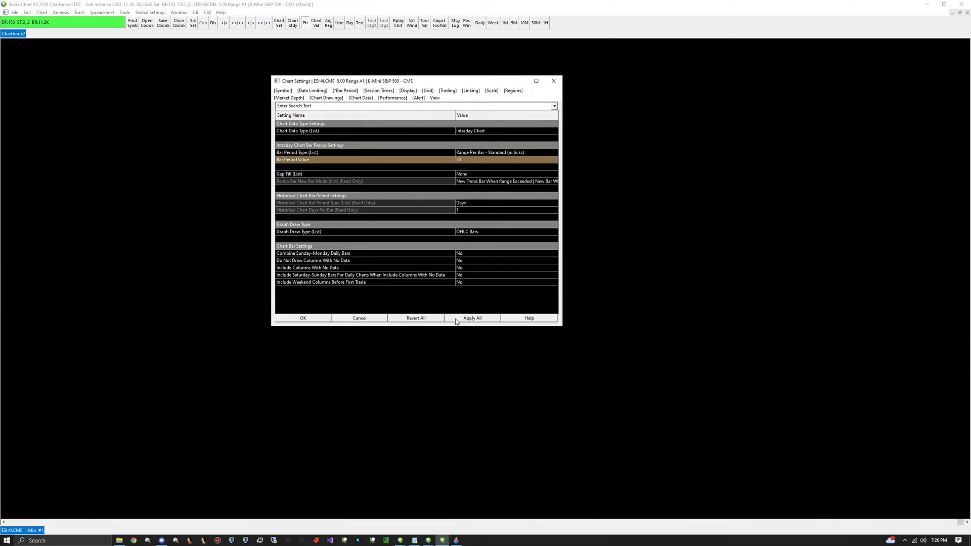
pyautogui.moveTo(406, 84); pyautogui.dragTo(221, 73)
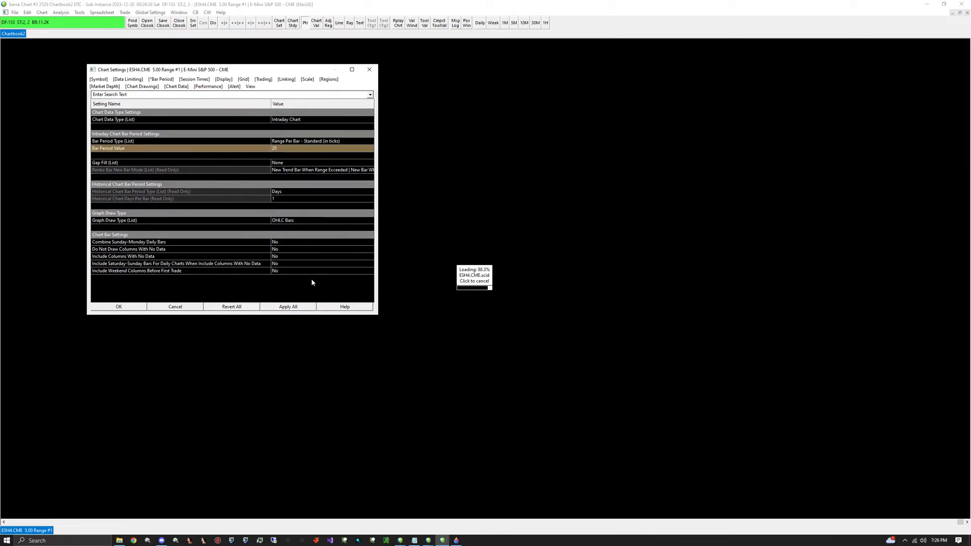
pyautogui.click(108, 307)
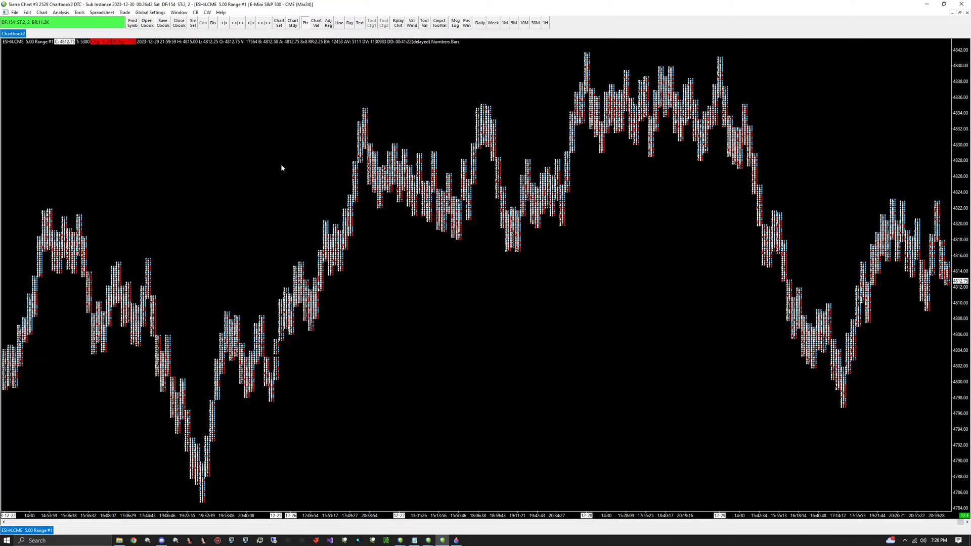
# Activate the Hand tool and move the chart so that the latest bars have empty space after them.
pyautogui.click(42, 13)
pyautogui.moveTo(61, 12)
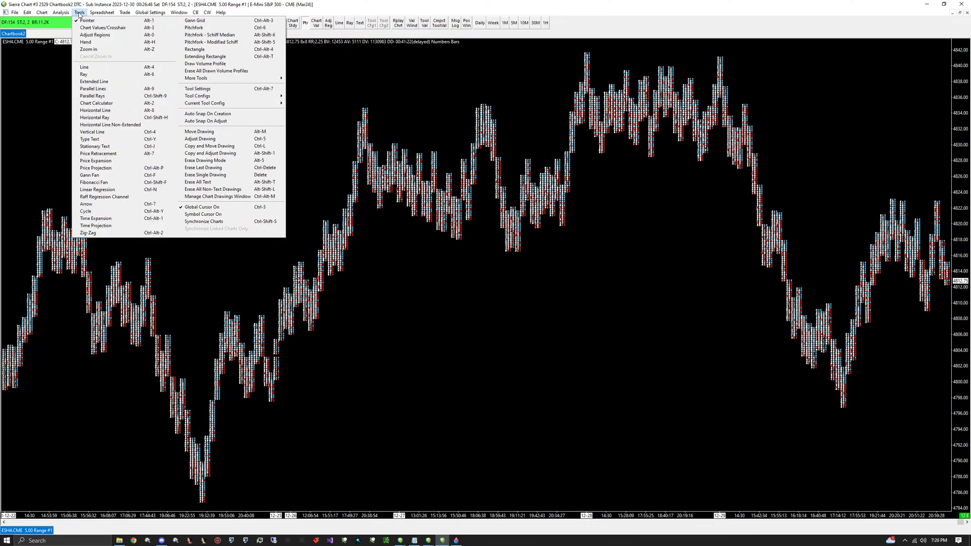
pyautogui.click(101, 44)
pyautogui.moveTo(494, 261); pyautogui.dragTo(238, 230)
pyautogui.moveTo(564, 302); pyautogui.dragTo(635, 332)
pyautogui.moveTo(615, 297); pyautogui.dragTo(525, 276)
# Widen the bar spacing until the footprint columns are clearly separated.
pyautogui.scroll(-3, 566, 286)
pyautogui.scroll(3, 524, 276)
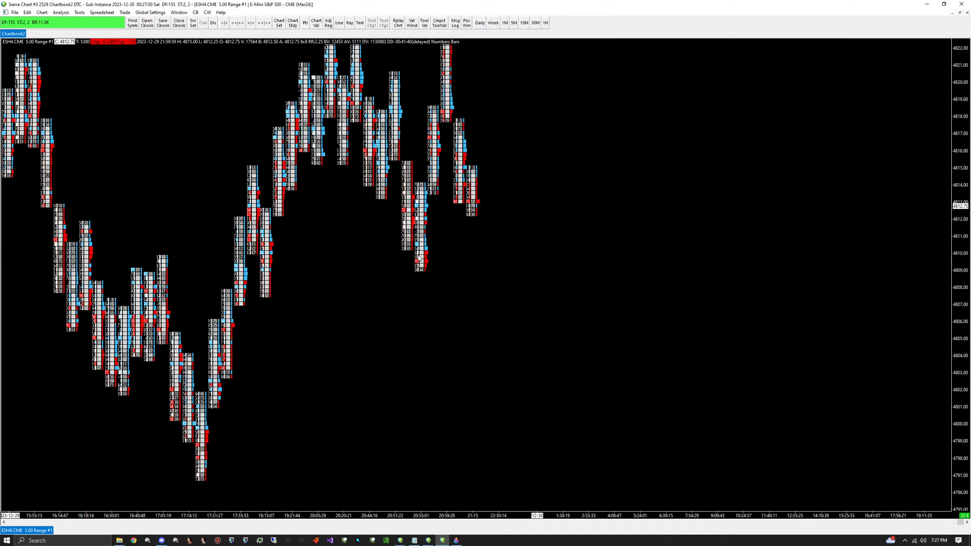
pyautogui.scroll(2, 469, 268)
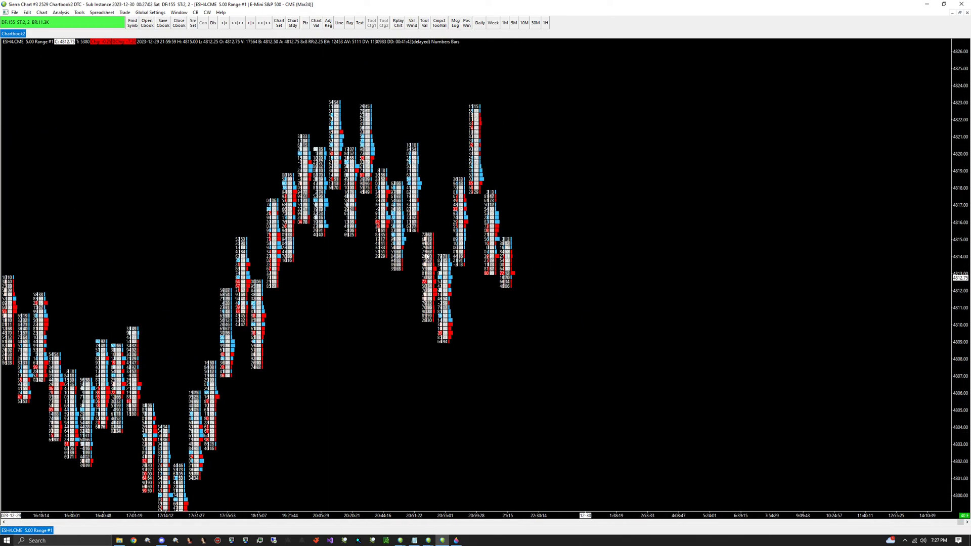
pyautogui.scroll(5, 425, 253)
pyautogui.scroll(5, 406, 261)
pyautogui.scroll(5, 485, 261)
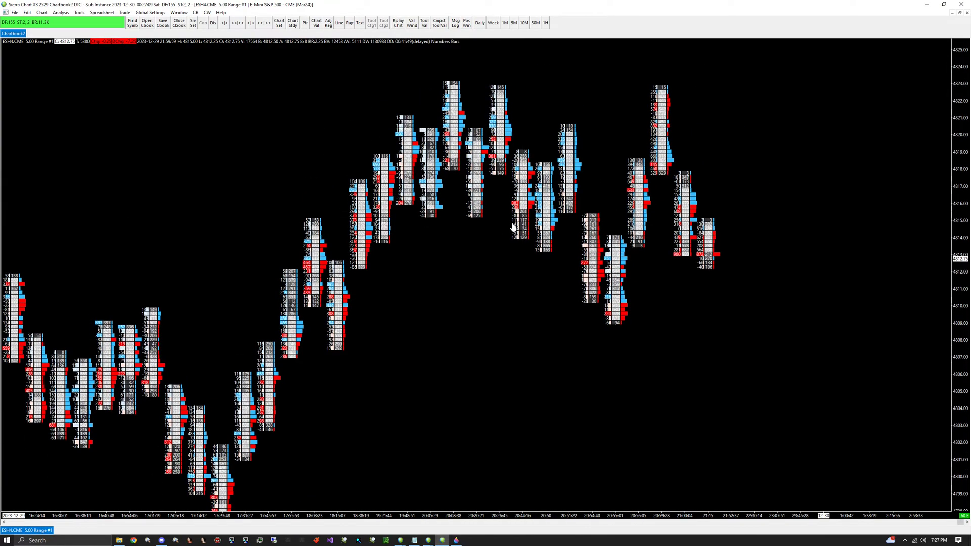
# Stretch the price scale with Interactive Scale Range to make the footprint rows taller.
pyautogui.moveTo(956, 161); pyautogui.dragTo(956, 172)
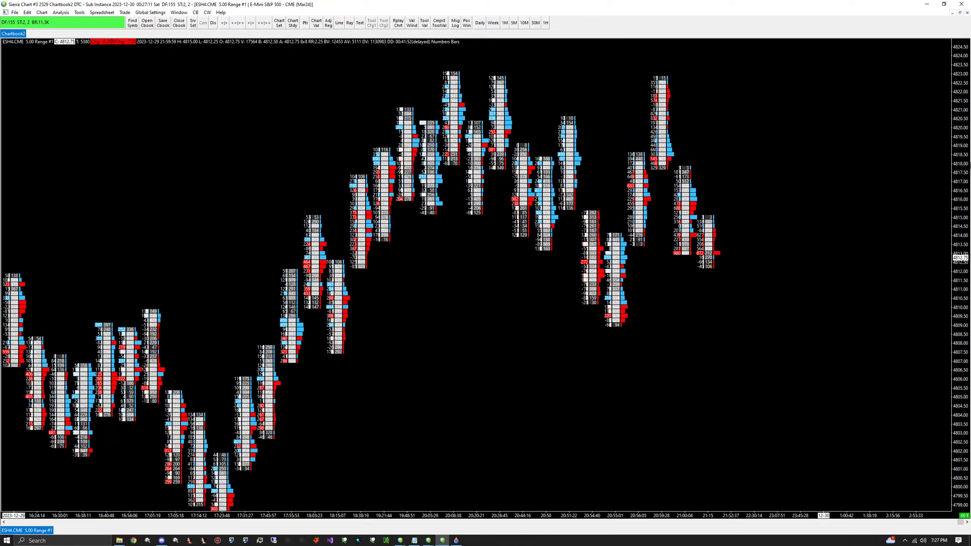
pyautogui.rightClick(966, 182)
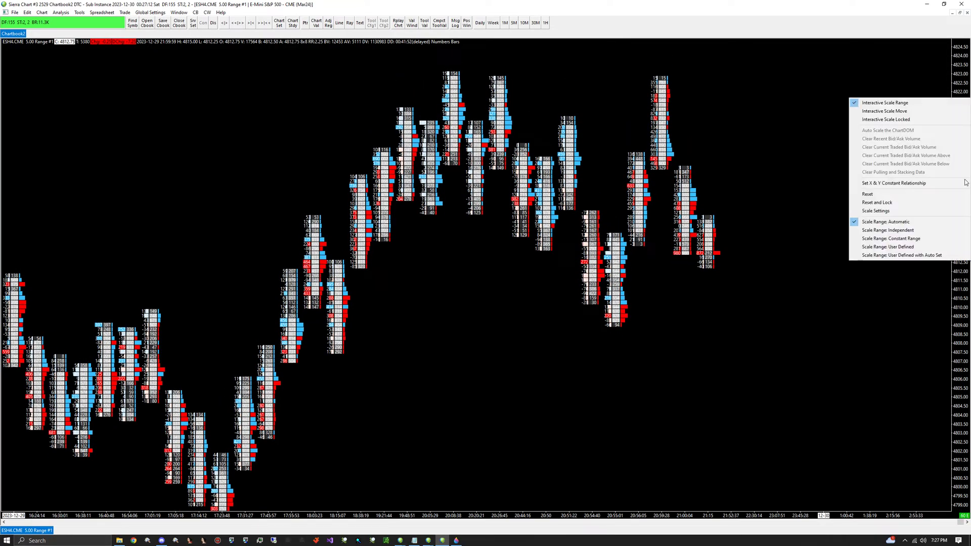
pyautogui.click(895, 106)
pyautogui.moveTo(962, 165); pyautogui.dragTo(963, 200)
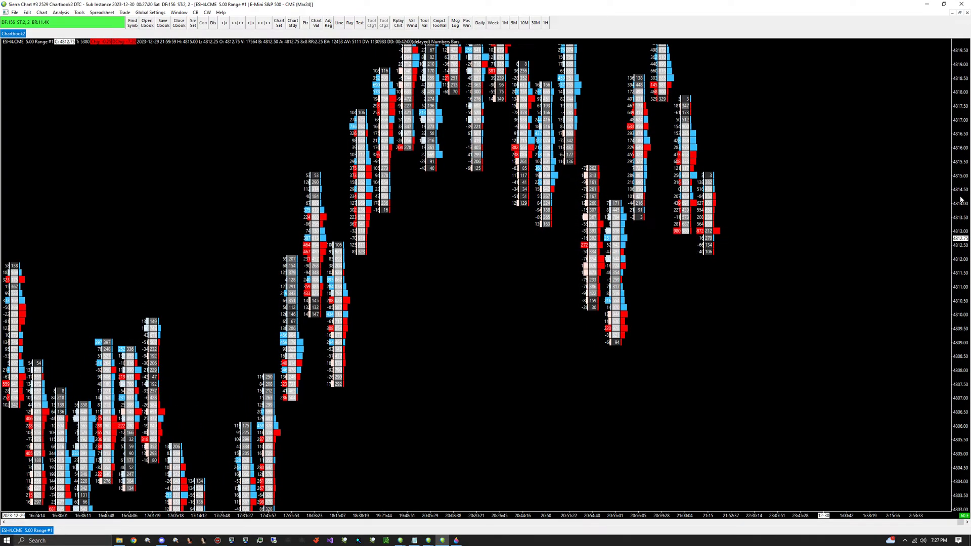
# Set the X & Y Constant Relationship for the price scale.
pyautogui.rightClick(961, 200)
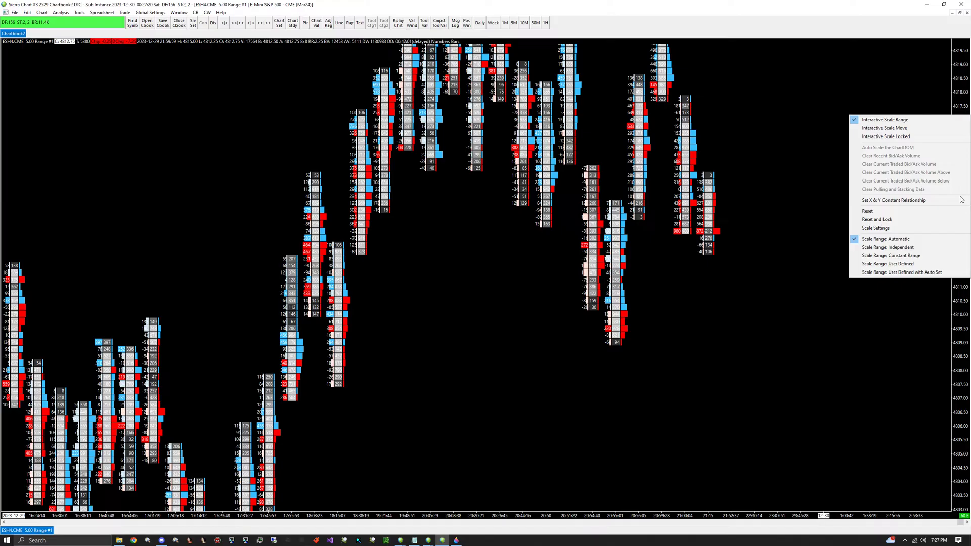
pyautogui.click(877, 203)
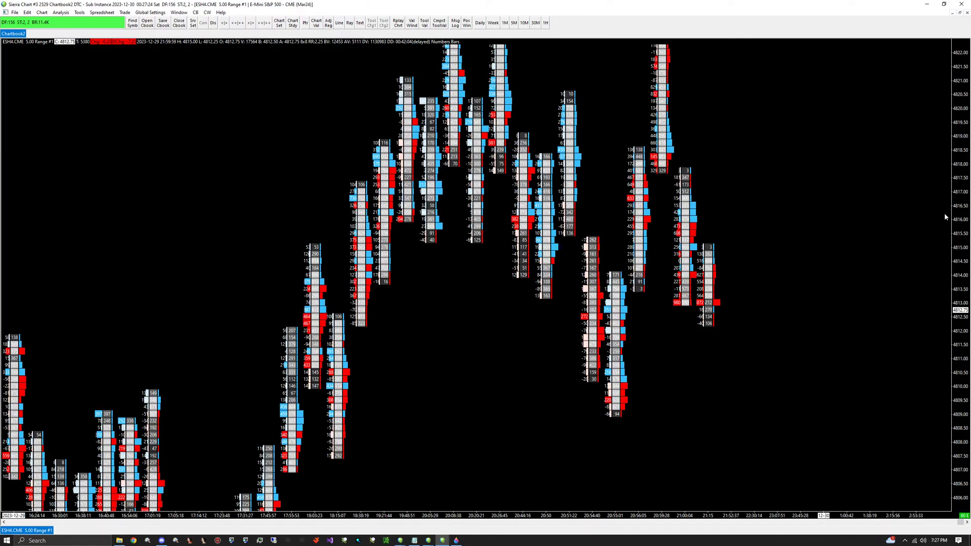
pyautogui.rightClick(963, 220)
pyautogui.click(959, 225)
# Increase the bar width further so that the full numbers in each footprint column are readable.
pyautogui.scroll(-5, 741, 262)
pyautogui.scroll(5, 741, 262)
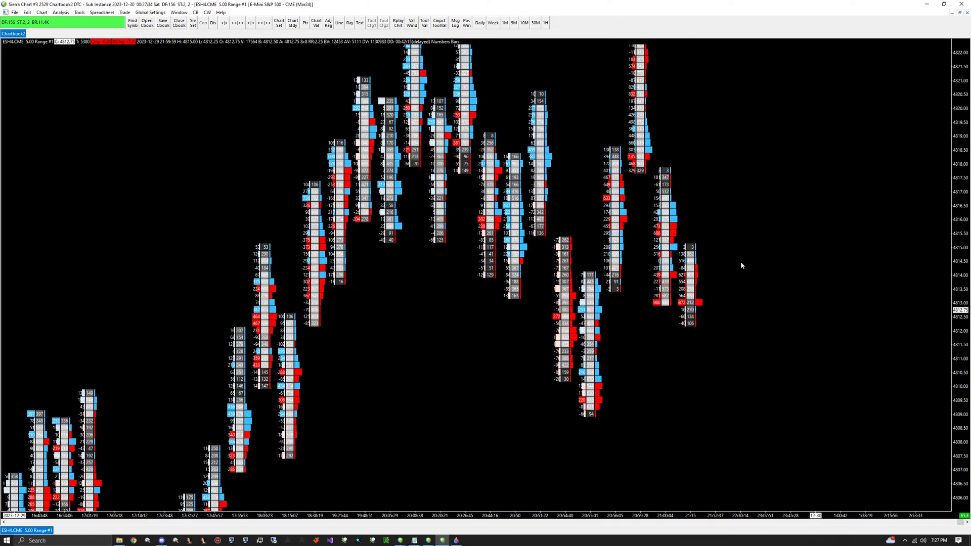
pyautogui.scroll(5, 740, 261)
pyautogui.scroll(5, 741, 263)
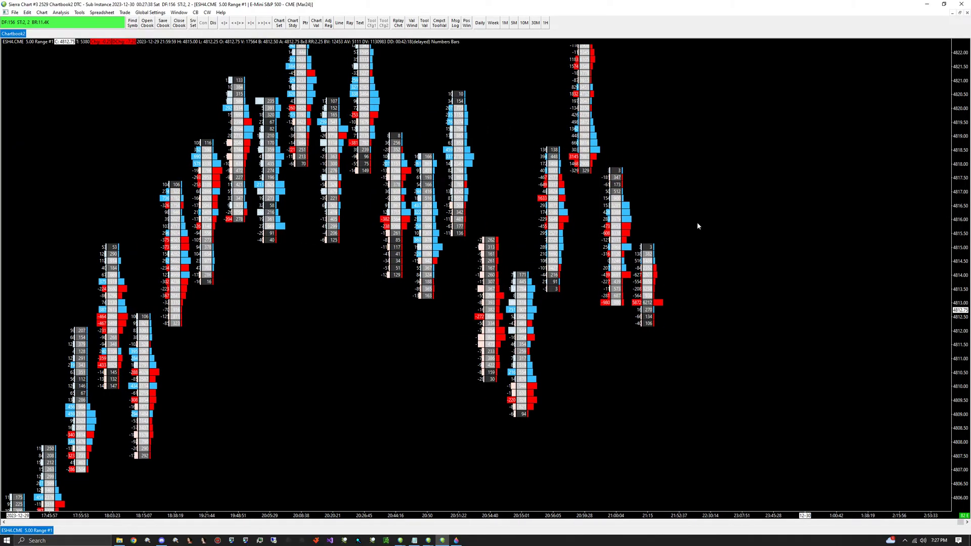
pyautogui.scroll(5, 560, 244)
pyautogui.scroll(3, 554, 246)
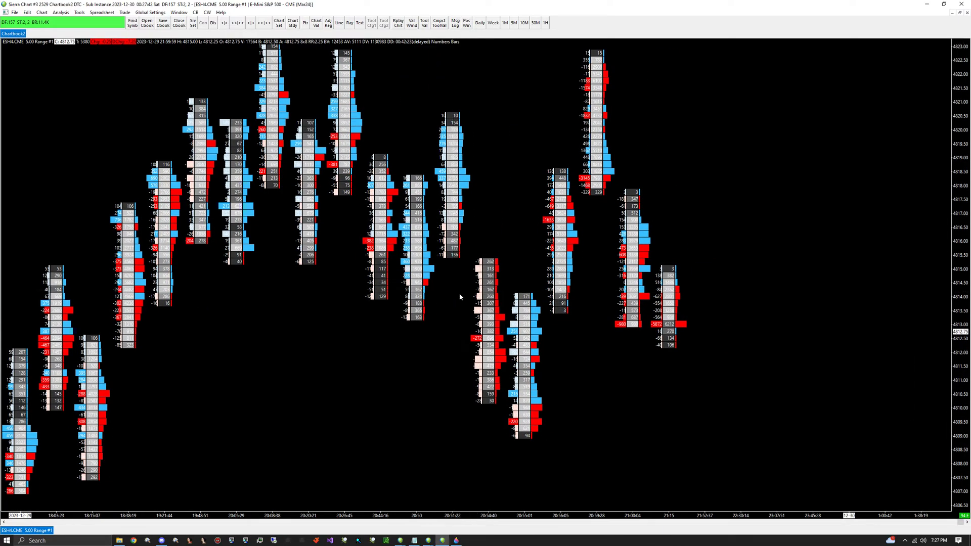
# Reposition the latest bars and reapply the X & Y Constant Relationship at the current bar width.
pyautogui.moveTo(577, 293); pyautogui.dragTo(518, 309)
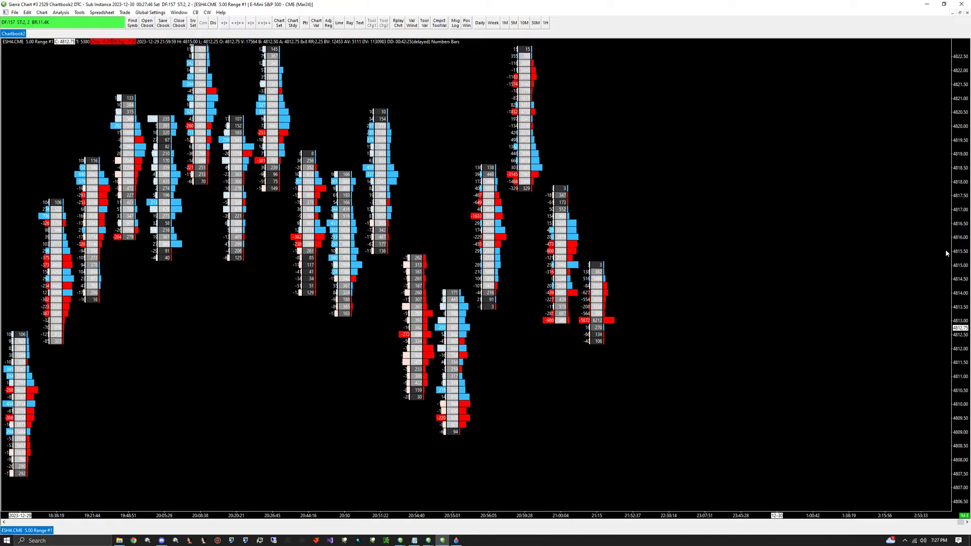
pyautogui.rightClick(965, 249)
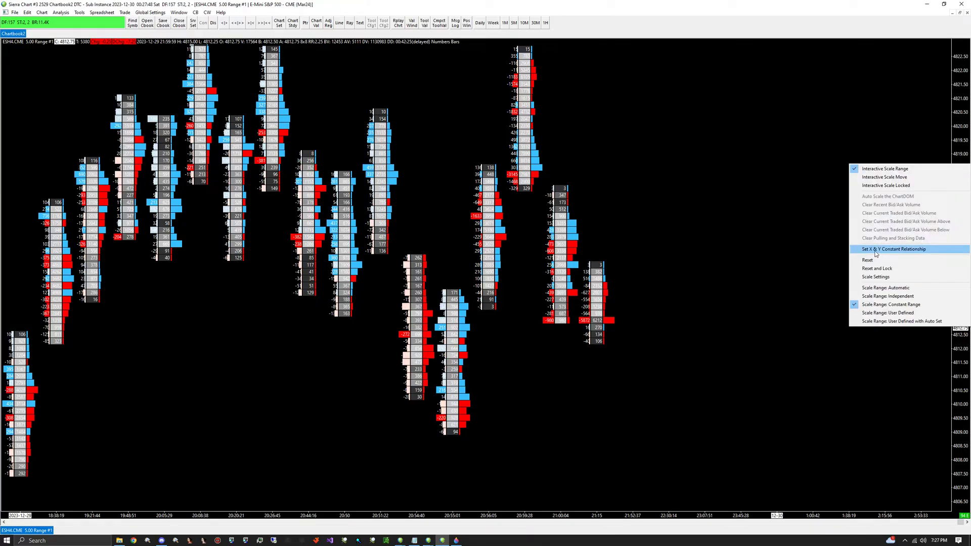
pyautogui.click(897, 250)
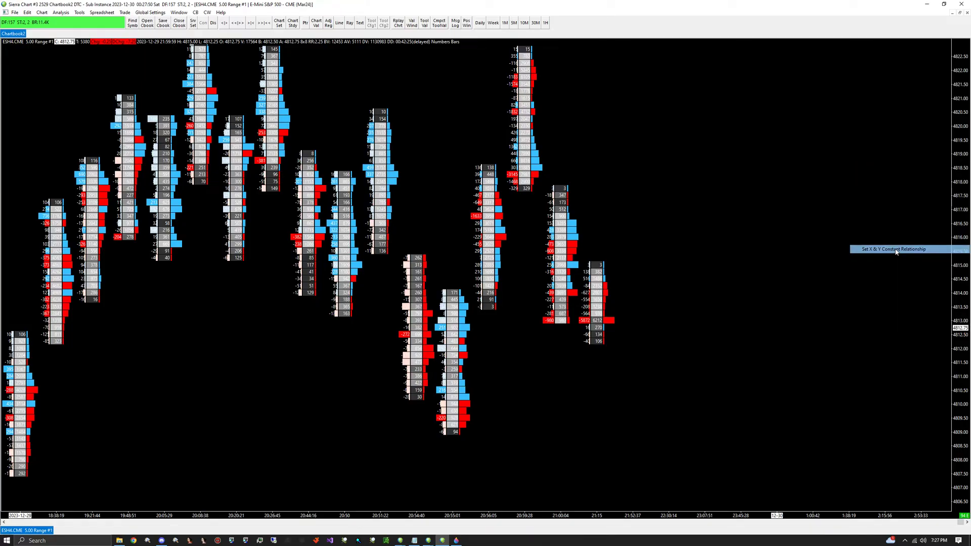
# Move the footprint chart freely in all directions to inspect the bars at the fixed scale.
pyautogui.moveTo(578, 279); pyautogui.dragTo(646, 256)
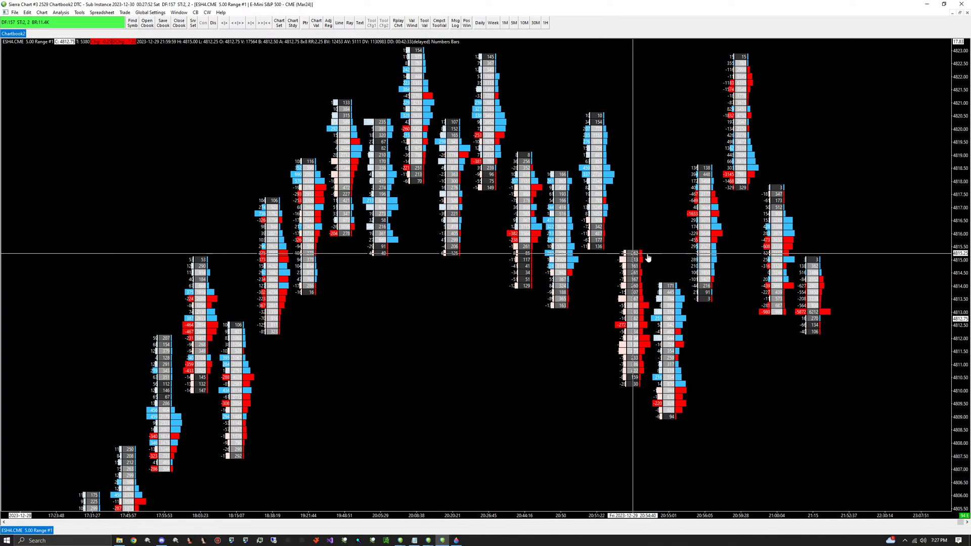
pyautogui.moveTo(381, 297); pyautogui.dragTo(535, 193)
pyautogui.moveTo(566, 302); pyautogui.dragTo(457, 399)
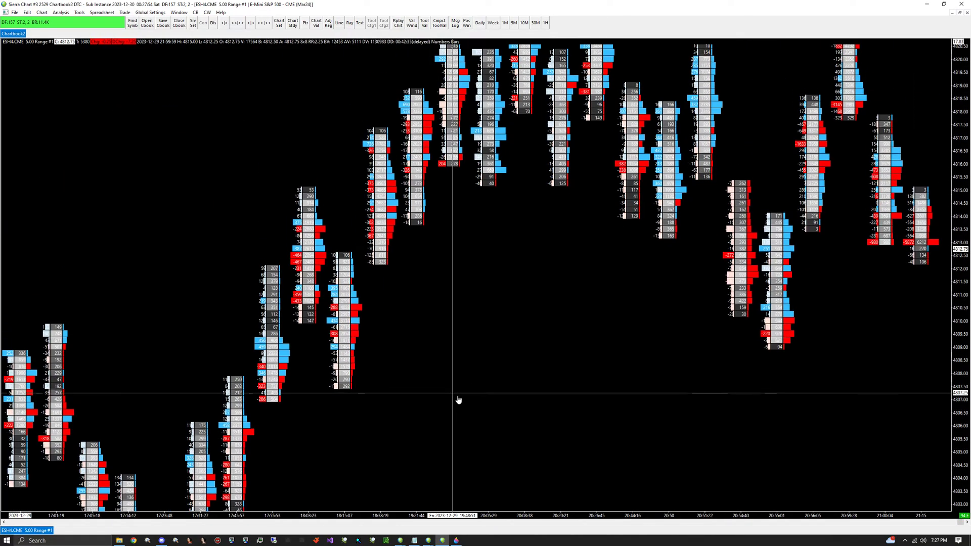
pyautogui.moveTo(556, 283); pyautogui.dragTo(527, 373)
pyautogui.moveTo(556, 253); pyautogui.dragTo(460, 325)
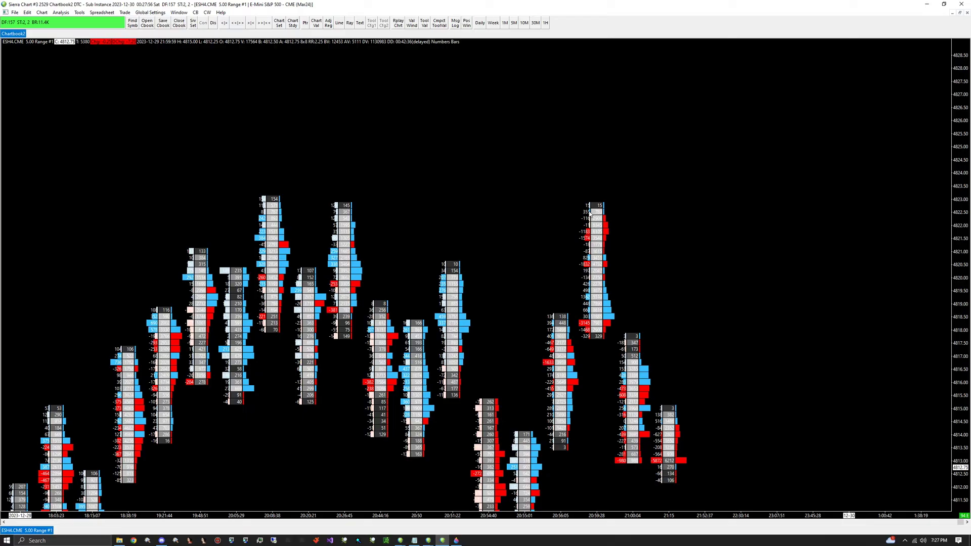
pyautogui.moveTo(409, 427); pyautogui.dragTo(446, 275)
pyautogui.moveTo(602, 328)
pyautogui.mouseDown()
pyautogui.moveTo(495, 334)
pyautogui.moveTo(495, 379)
pyautogui.mouseUp()
pyautogui.moveTo(342, 212); pyautogui.dragTo(451, 351)
pyautogui.moveTo(207, 343)
pyautogui.mouseDown()
pyautogui.moveTo(282, 232)
pyautogui.moveTo(451, 310)
pyautogui.moveTo(454, 229)
pyautogui.mouseUp()
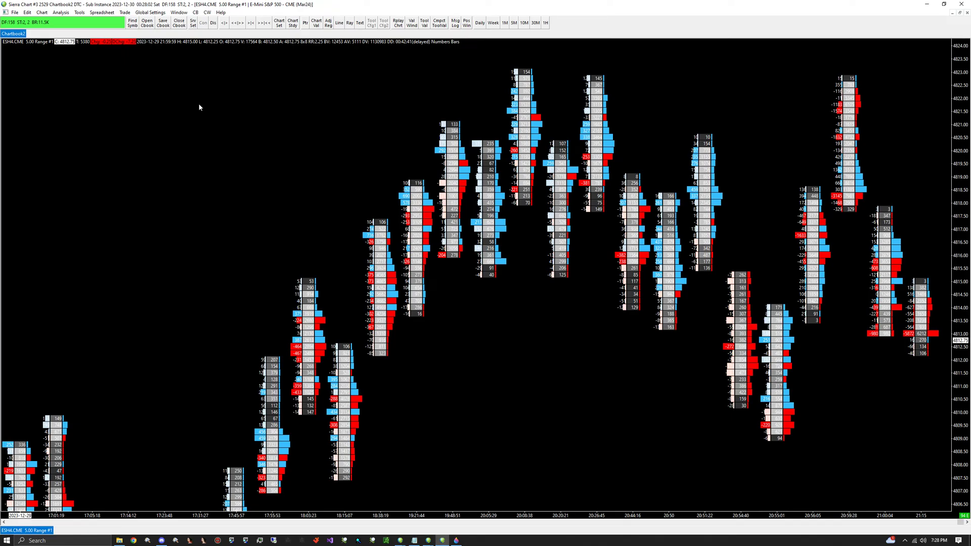
pyautogui.moveTo(580, 187)
pyautogui.mouseDown()
pyautogui.moveTo(594, 262)
pyautogui.moveTo(393, 271)
pyautogui.moveTo(572, 206)
pyautogui.moveTo(437, 227)
pyautogui.moveTo(395, 297)
pyautogui.moveTo(643, 206)
pyautogui.moveTo(354, 152)
pyautogui.moveTo(271, 44)
pyautogui.mouseUp()
# Review the General and Chart Values options in the Tool Settings, enlarging the window to show the full list, and close it unchanged.
pyautogui.click(150, 12)
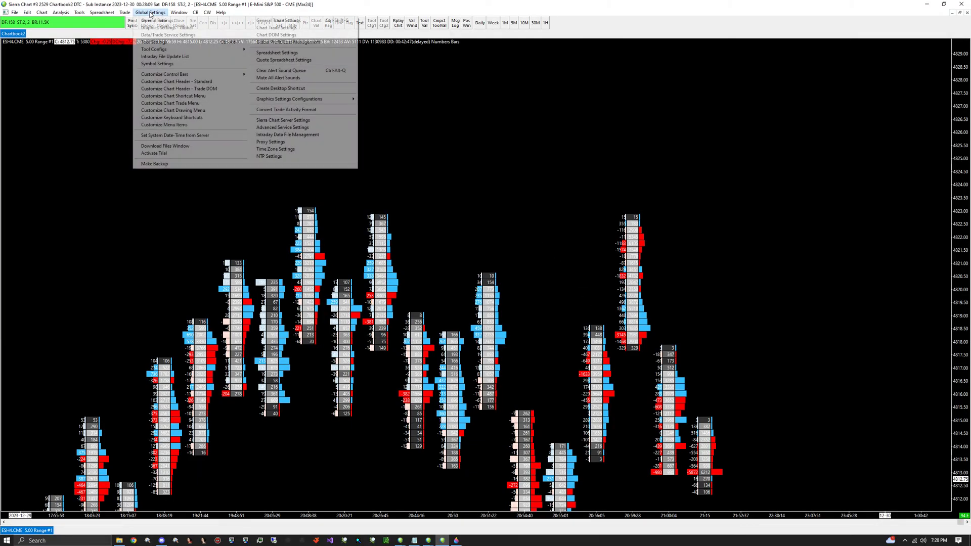
pyautogui.click(157, 42)
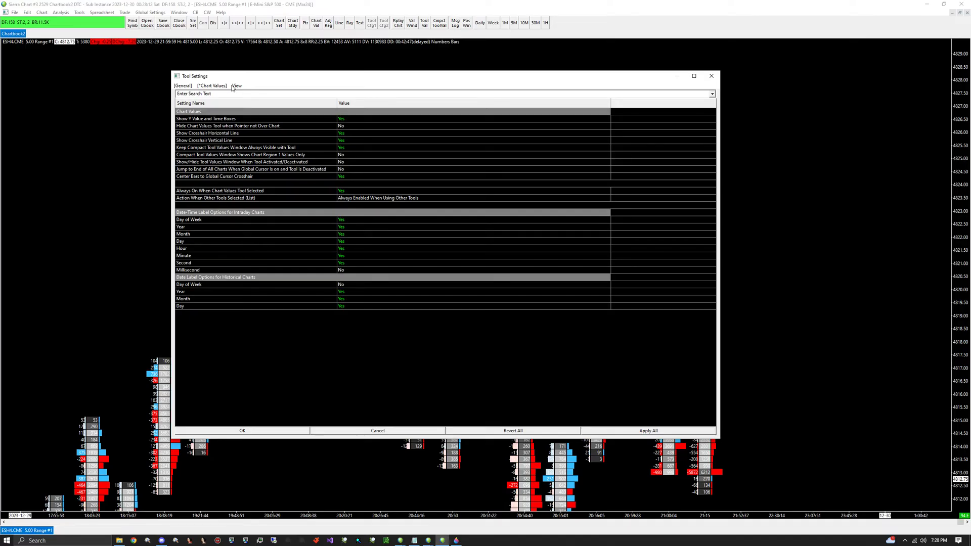
pyautogui.click(186, 86)
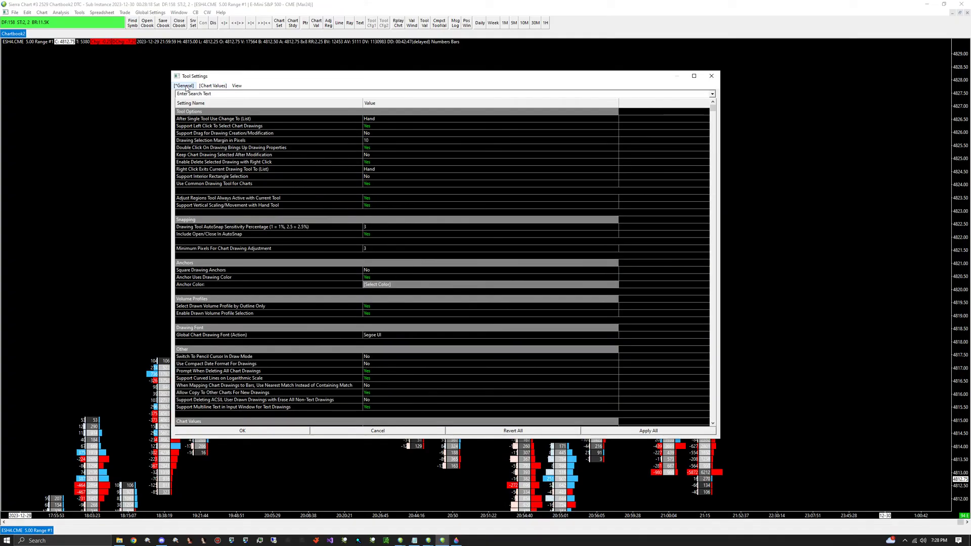
pyautogui.moveTo(718, 439); pyautogui.dragTo(828, 497)
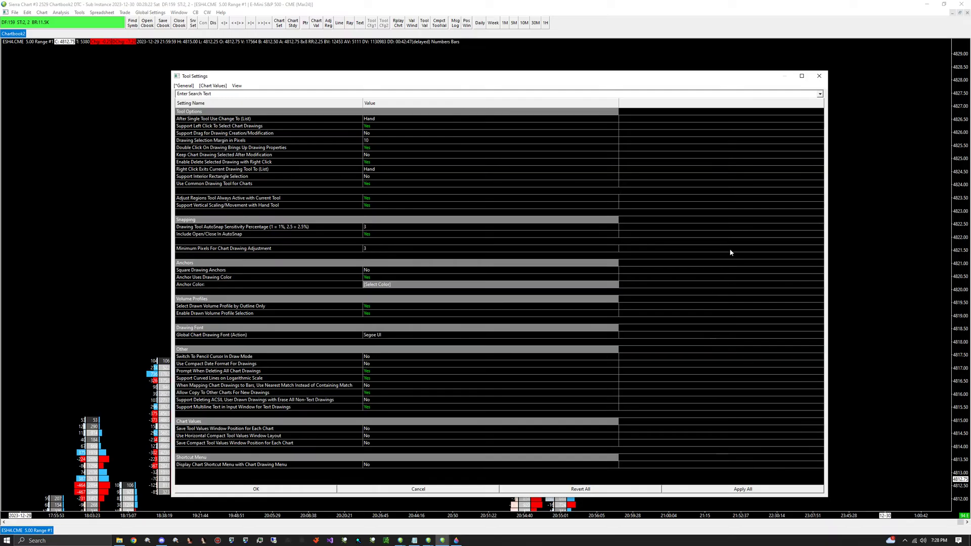
pyautogui.moveTo(758, 81); pyautogui.dragTo(767, 55)
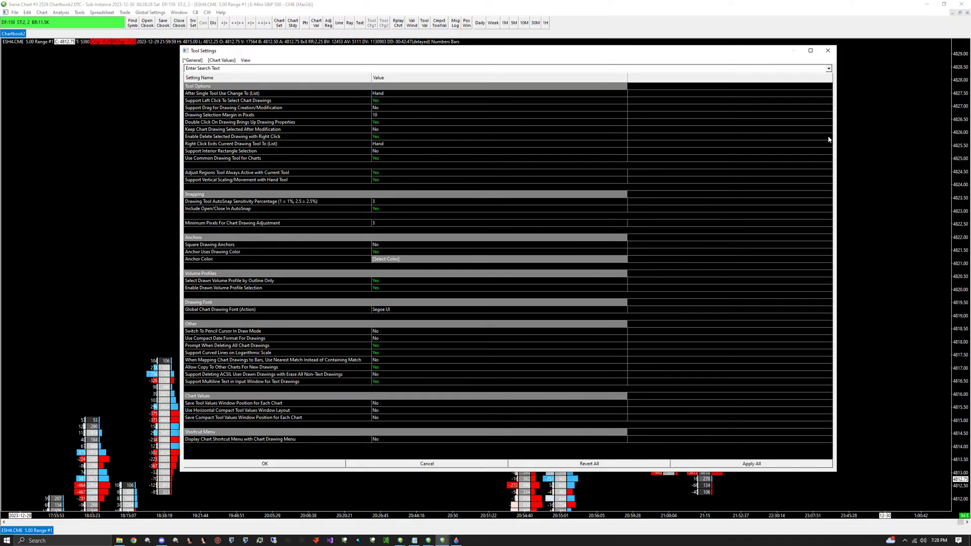
pyautogui.click(222, 60)
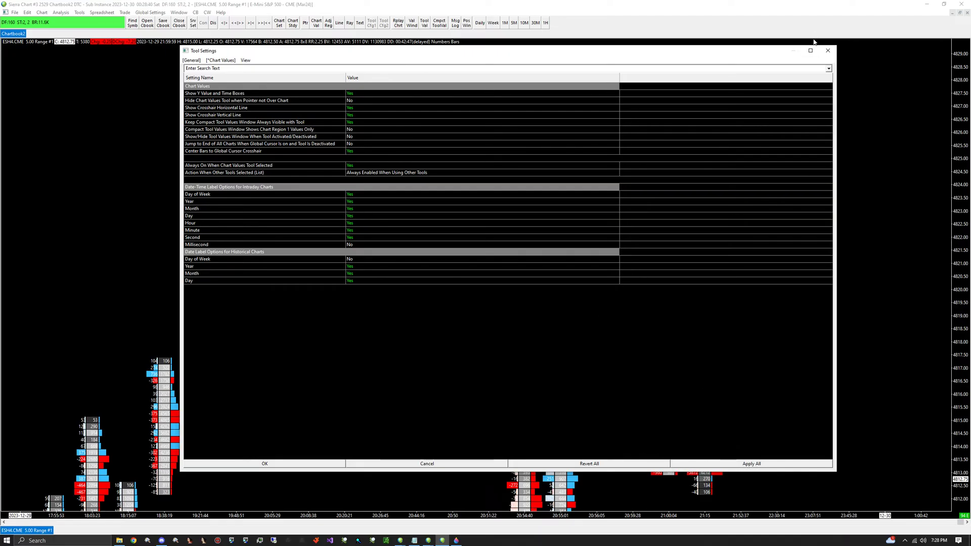
pyautogui.click(828, 50)
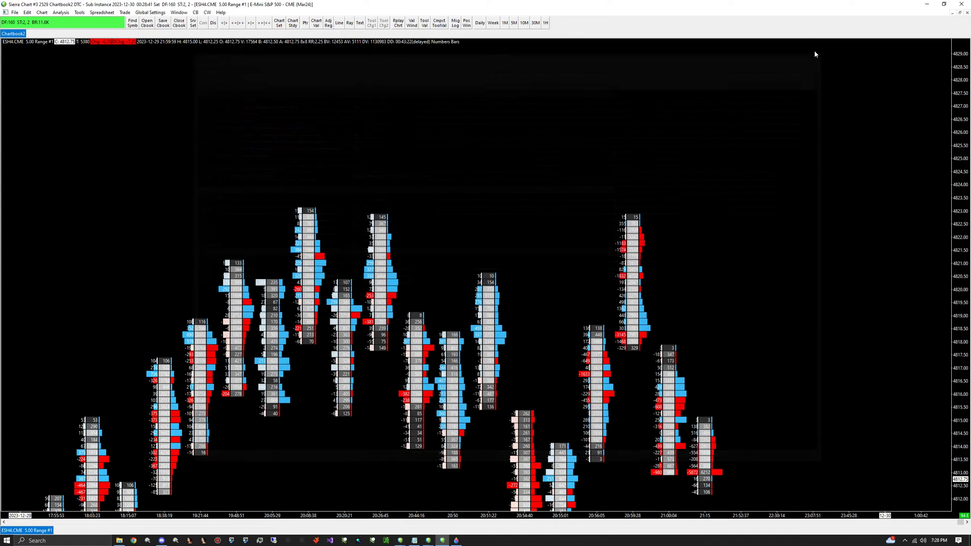
# Review the General and GUI pages of the General Settings, including the scroll wheel options, and close the window.
pyautogui.click(151, 14)
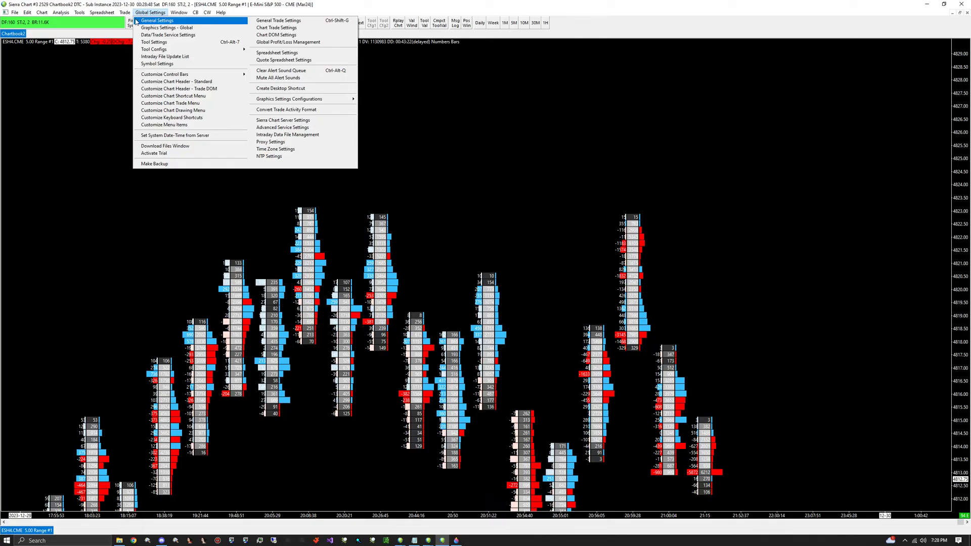
pyautogui.click(137, 22)
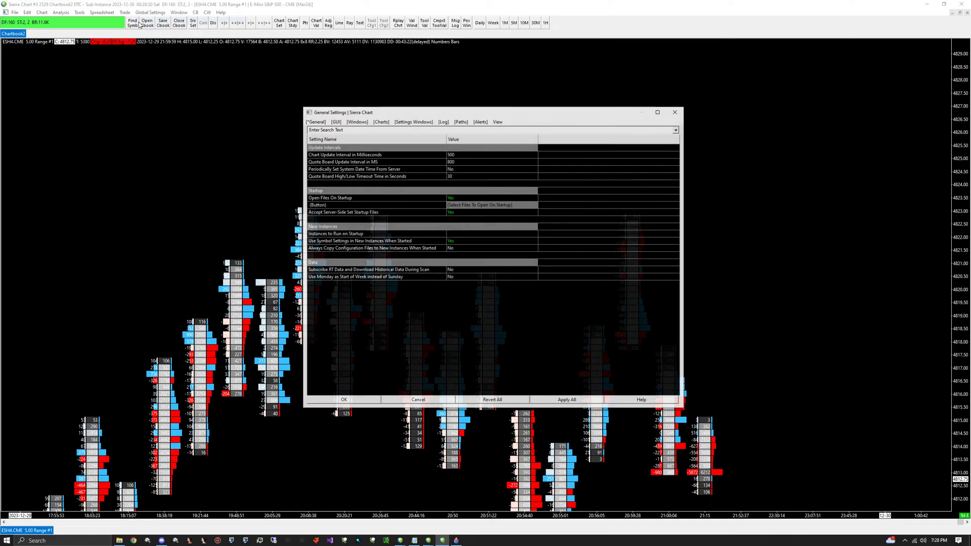
pyautogui.click(336, 121)
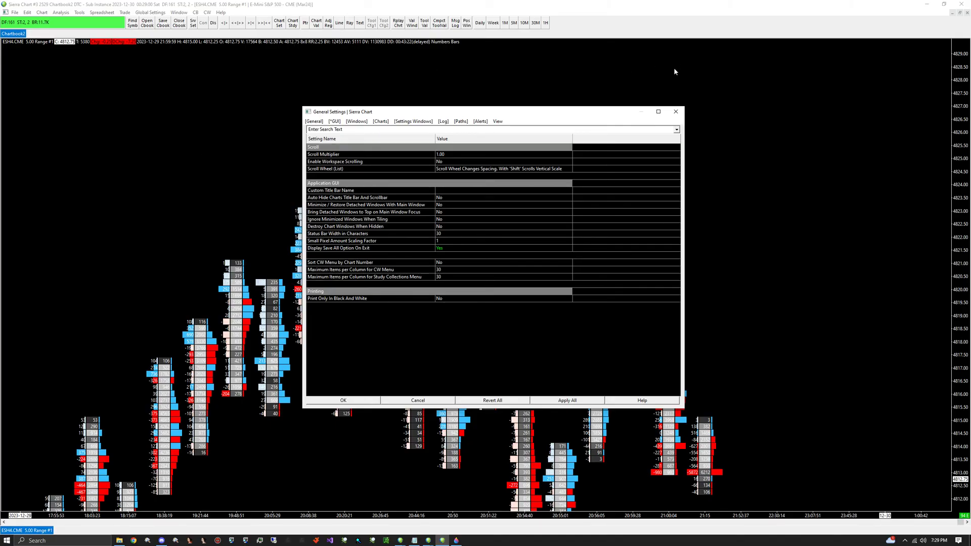
pyautogui.click(674, 113)
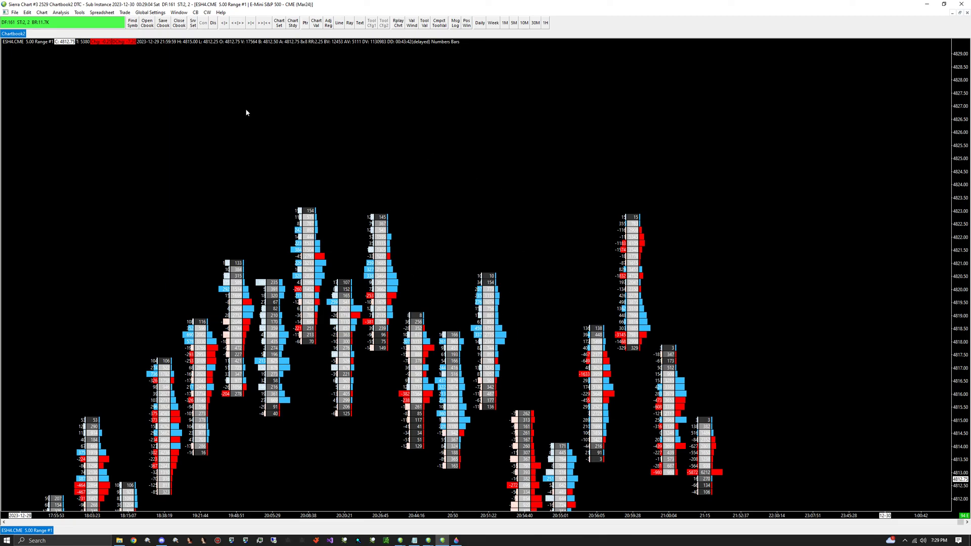
# Check that the Hand tool is the active tool and move the footprint chart freely to view the latest bars.
pyautogui.click(80, 12)
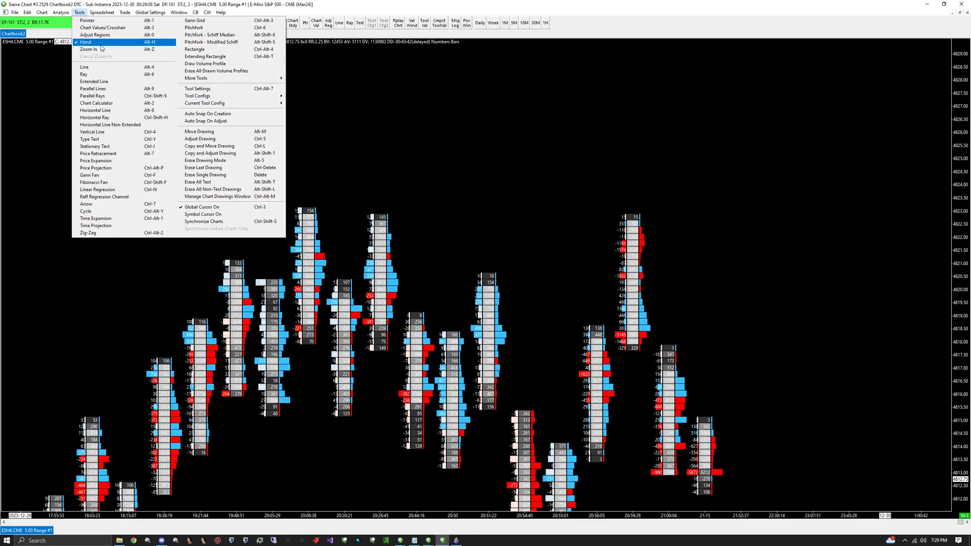
pyautogui.moveTo(436, 207); pyautogui.dragTo(305, 385)
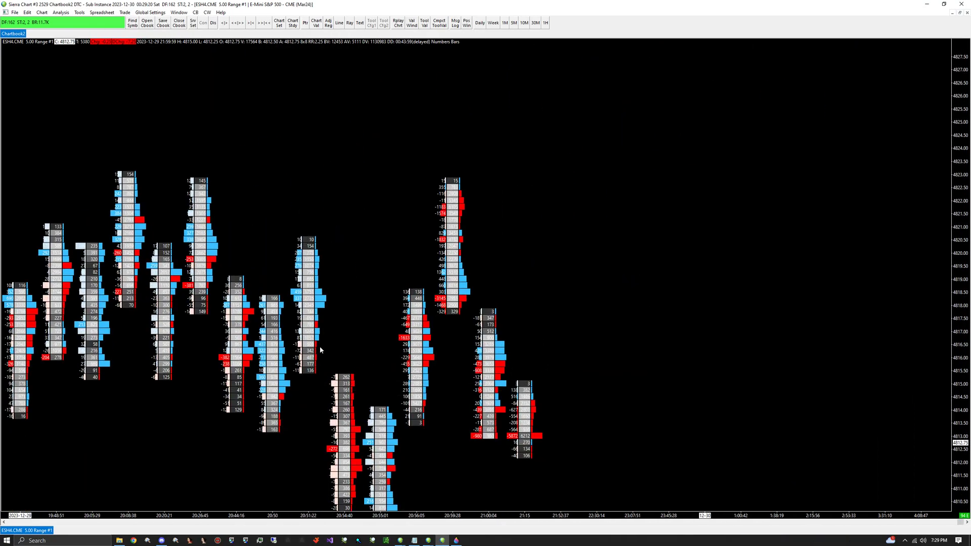